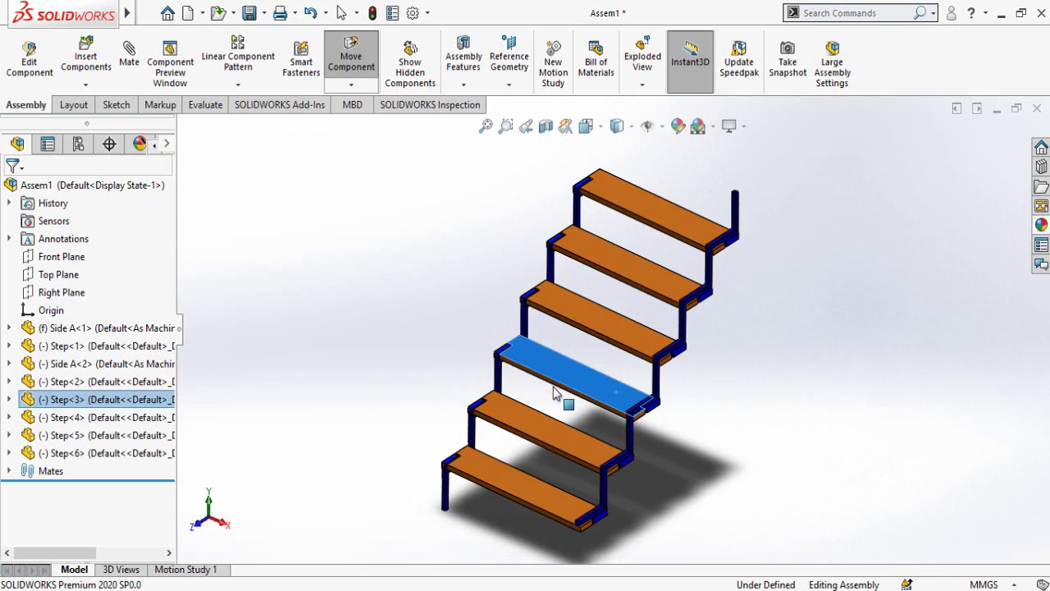
Create a new part document and open a sketch on the Right Plane
{"action": "key", "text": "alt+Tab"}
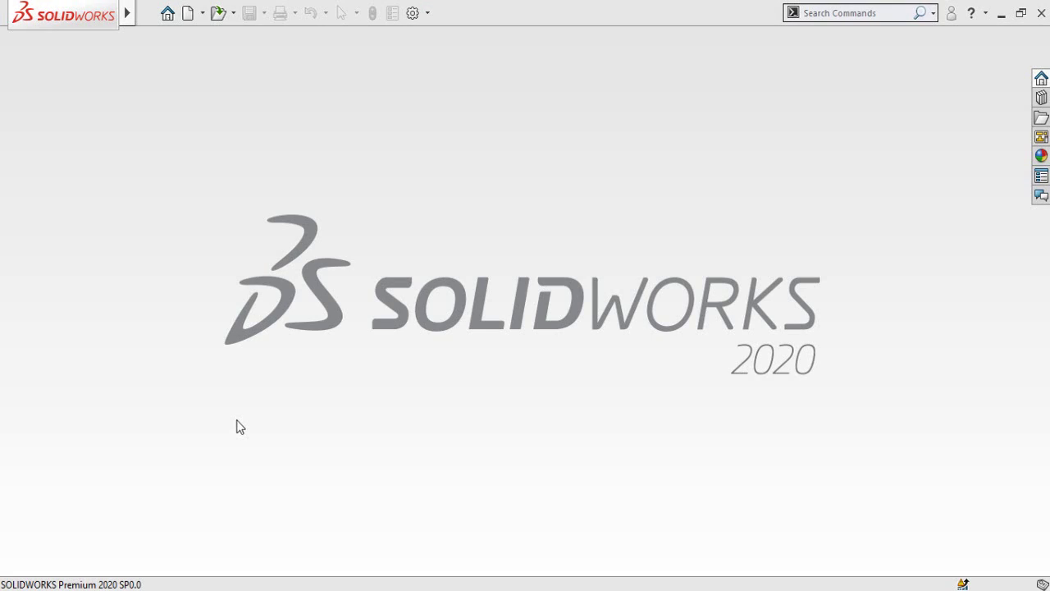
{"action": "left_click", "coordinate": [187, 14]}
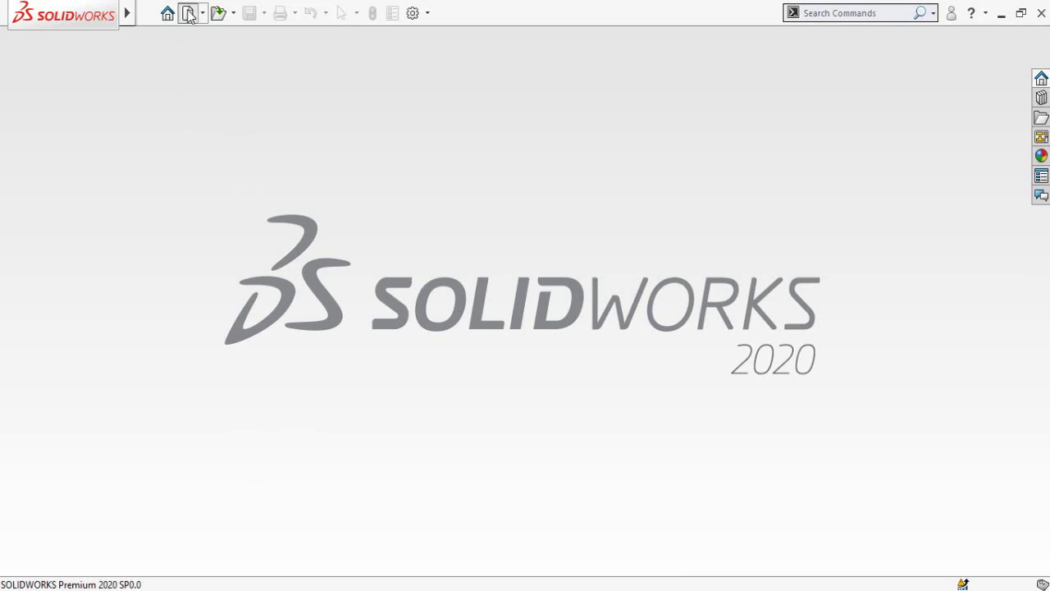
{"action": "double_click", "coordinate": [184, 205]}
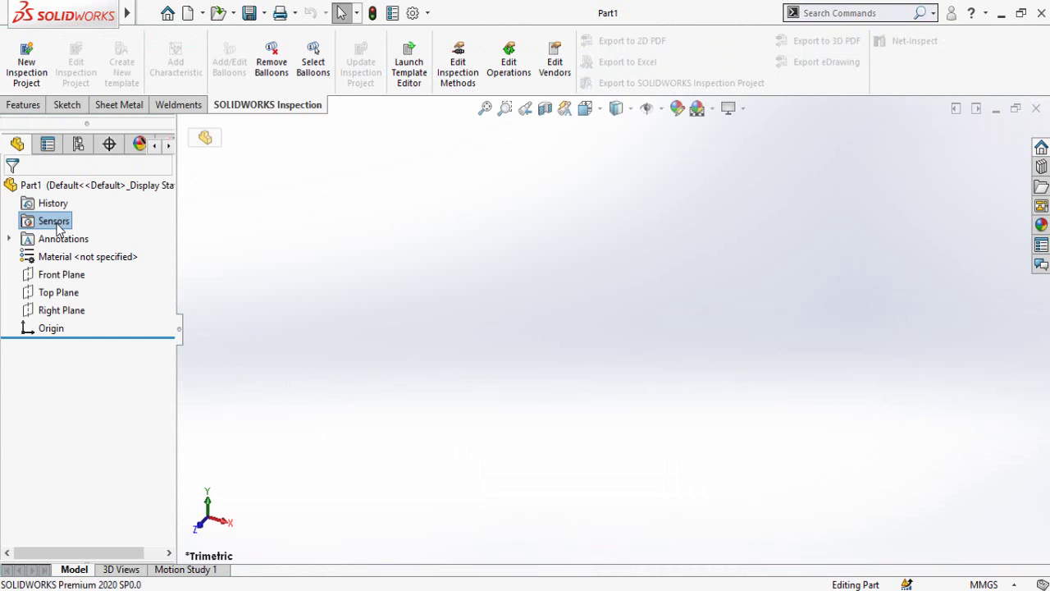
{"action": "left_click", "coordinate": [61, 311]}
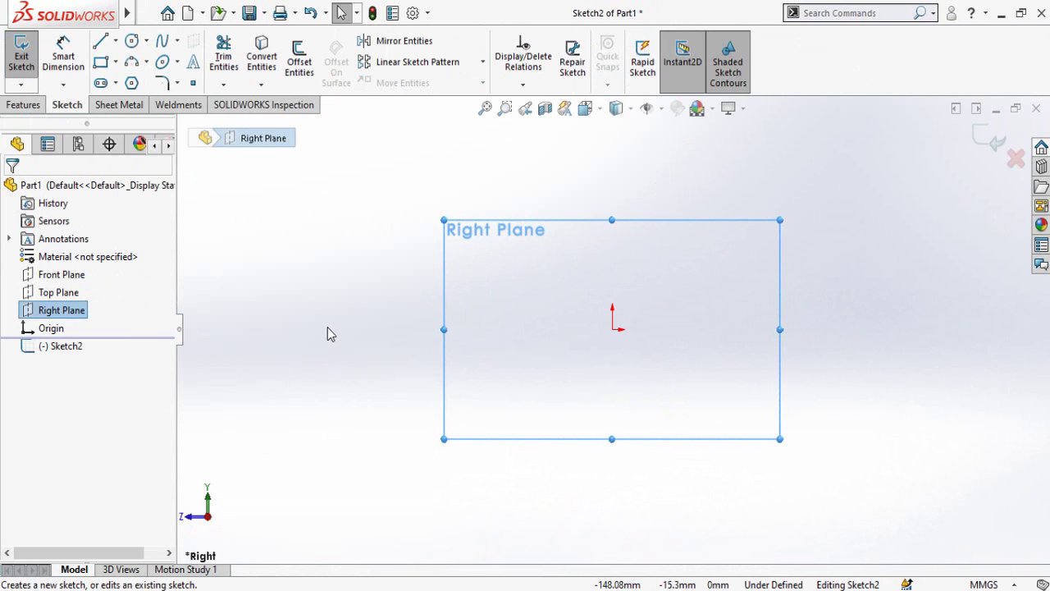
Sketch a rising staircase profile from the origin as a connected chain of six vertical and six horizontal lines
{"action": "left_click", "coordinate": [100, 43]}
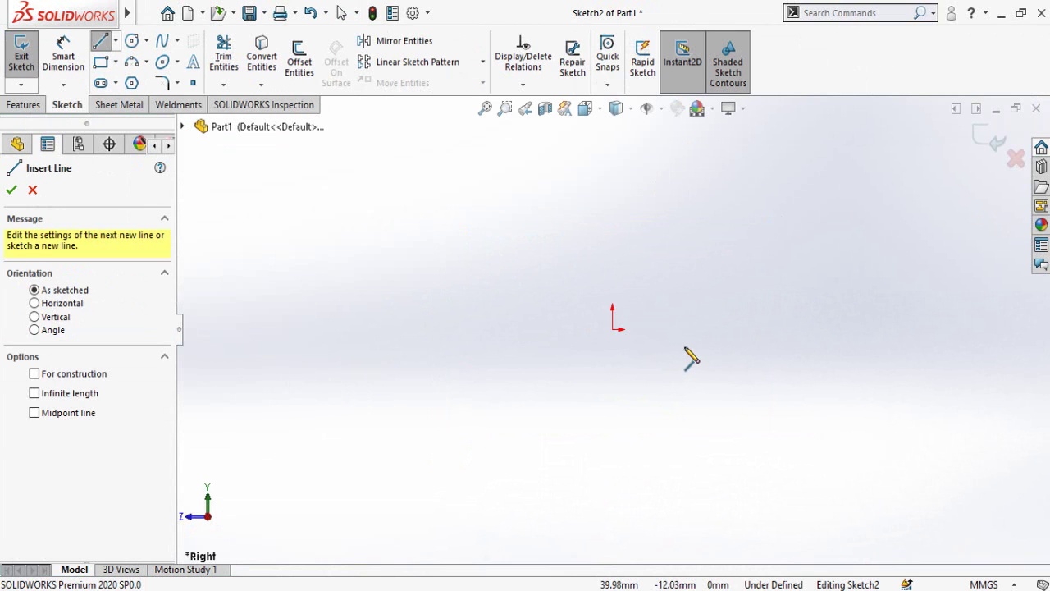
{"action": "left_click", "coordinate": [612, 327]}
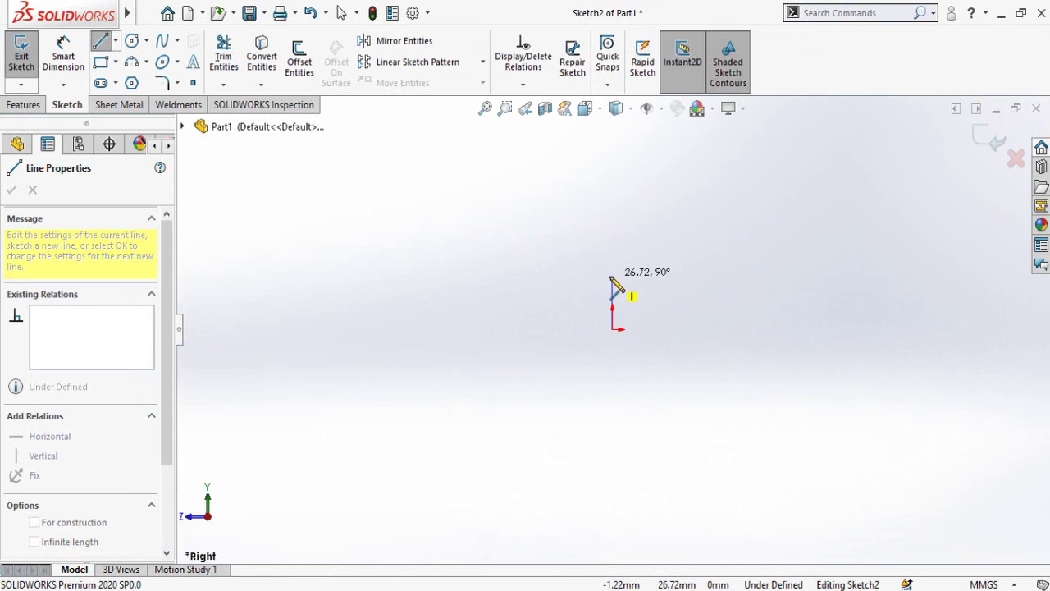
{"action": "left_click", "coordinate": [612, 276]}
{"action": "left_click", "coordinate": [664, 275]}
{"action": "left_click", "coordinate": [665, 221]}
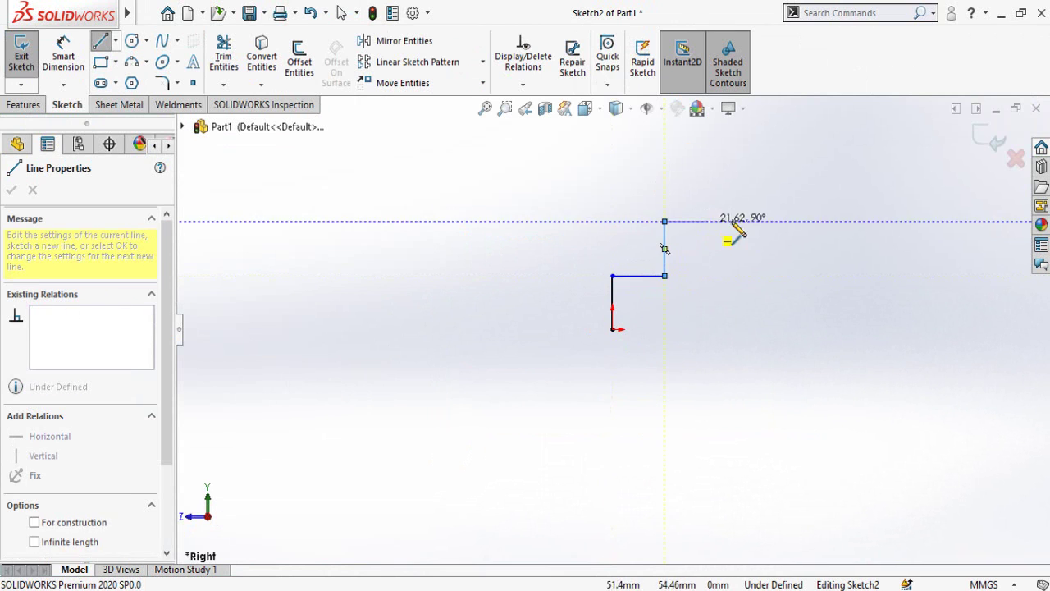
{"action": "left_click", "coordinate": [732, 221]}
{"action": "left_click", "coordinate": [733, 179]}
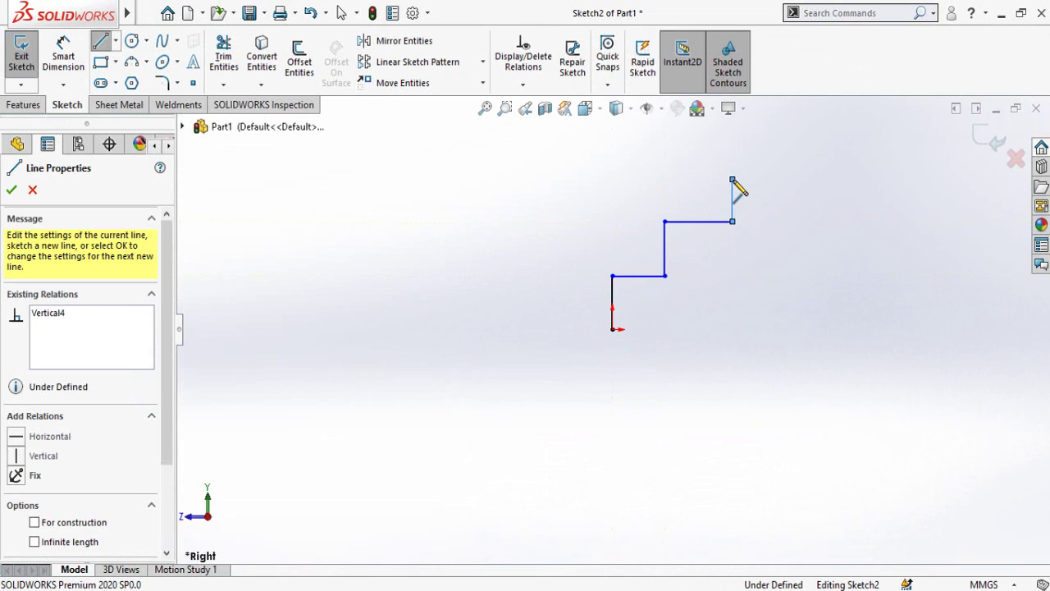
{"action": "left_click", "coordinate": [791, 179]}
{"action": "left_click", "coordinate": [790, 115]}
{"action": "left_click", "coordinate": [859, 115]}
{"action": "scroll", "coordinate": [608, 258], "scroll_direction": "up", "scroll_amount": 1}
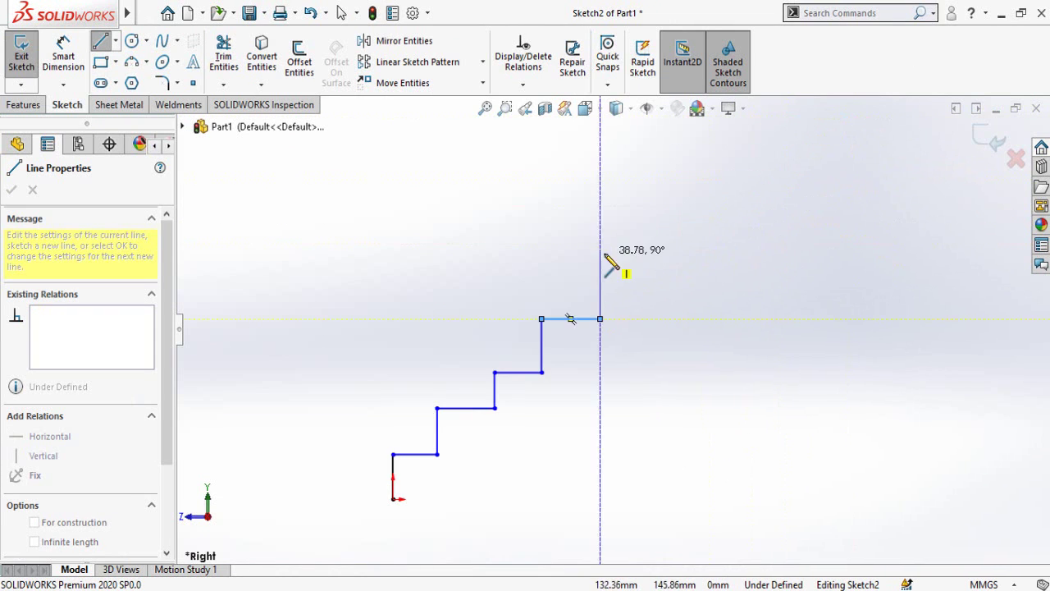
{"action": "left_click", "coordinate": [600, 255]}
{"action": "left_click", "coordinate": [664, 254]}
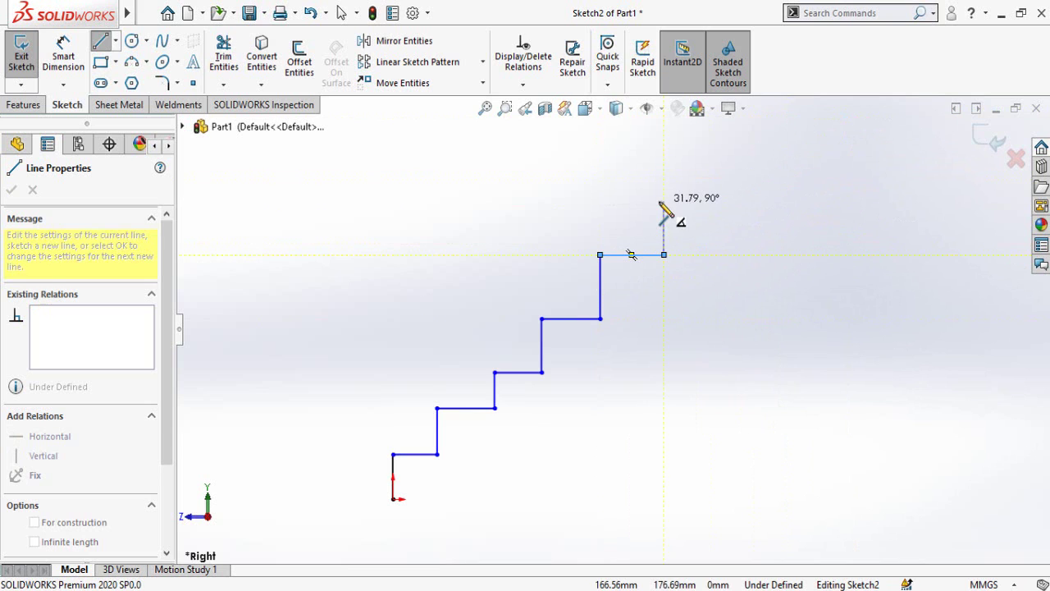
{"action": "left_click", "coordinate": [664, 202]}
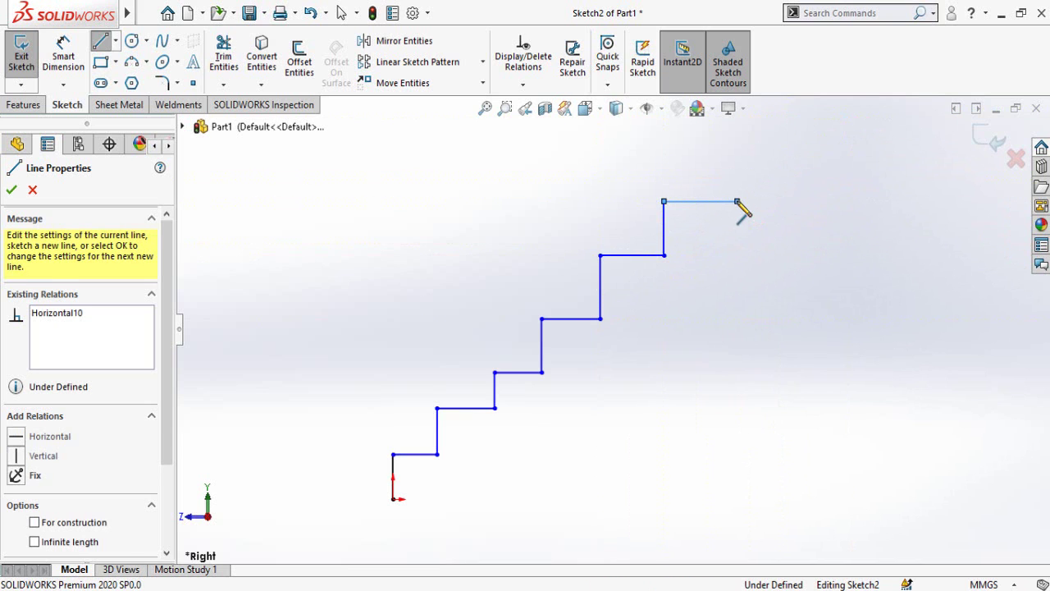
{"action": "left_click", "coordinate": [737, 201]}
{"action": "key", "text": "Escape"}
Add an equal relation to all twelve lines of the staircase profile
{"action": "scroll", "coordinate": [753, 346], "scroll_direction": "up", "scroll_amount": 2}
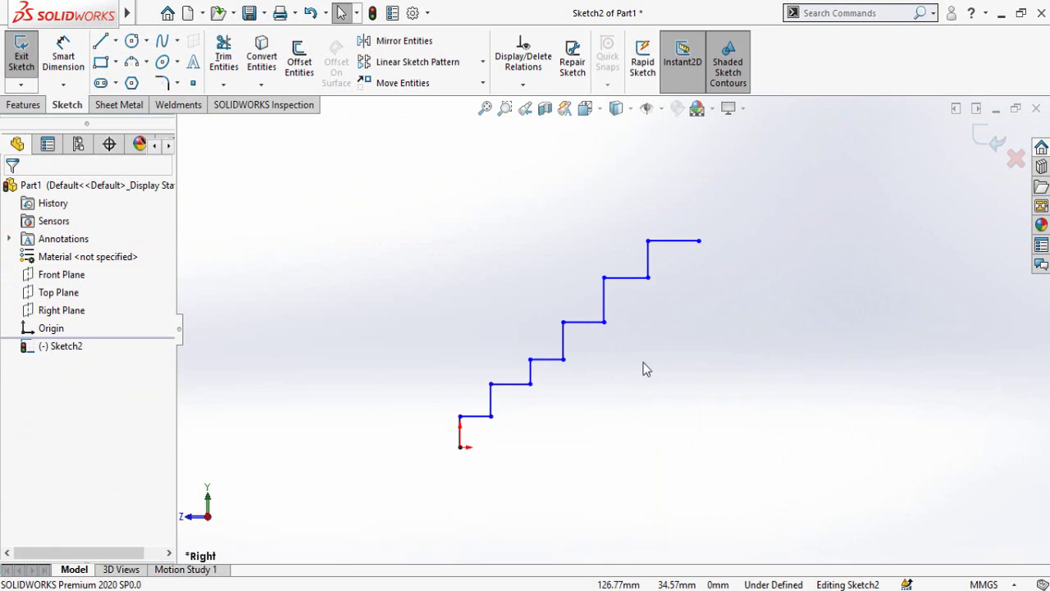
{"action": "left_click_drag", "start_coordinate": [773, 184], "coordinate": [359, 500]}
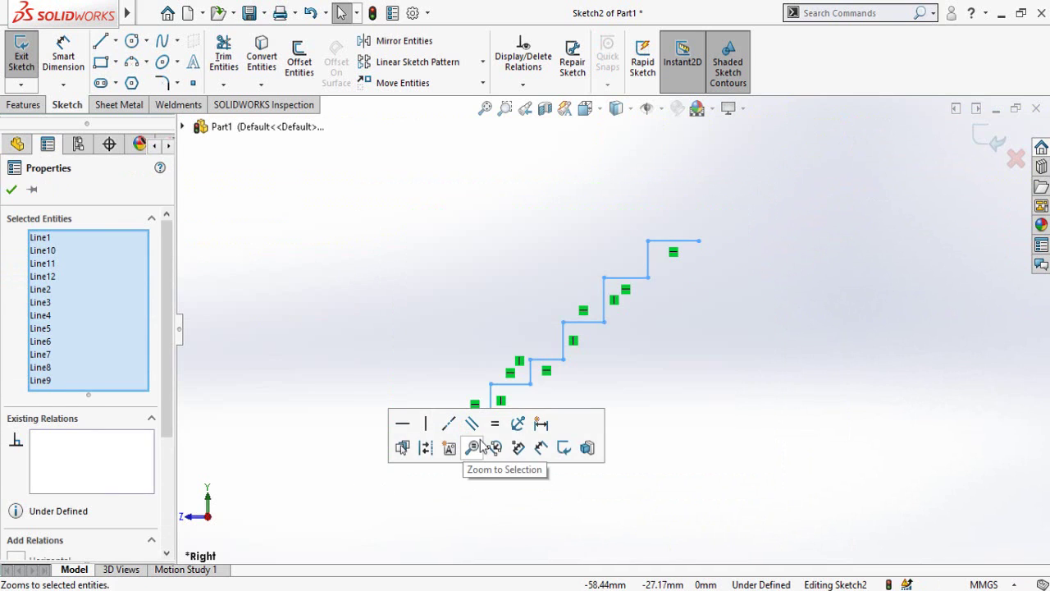
{"action": "left_click", "coordinate": [495, 424]}
{"action": "key", "text": "Escape"}
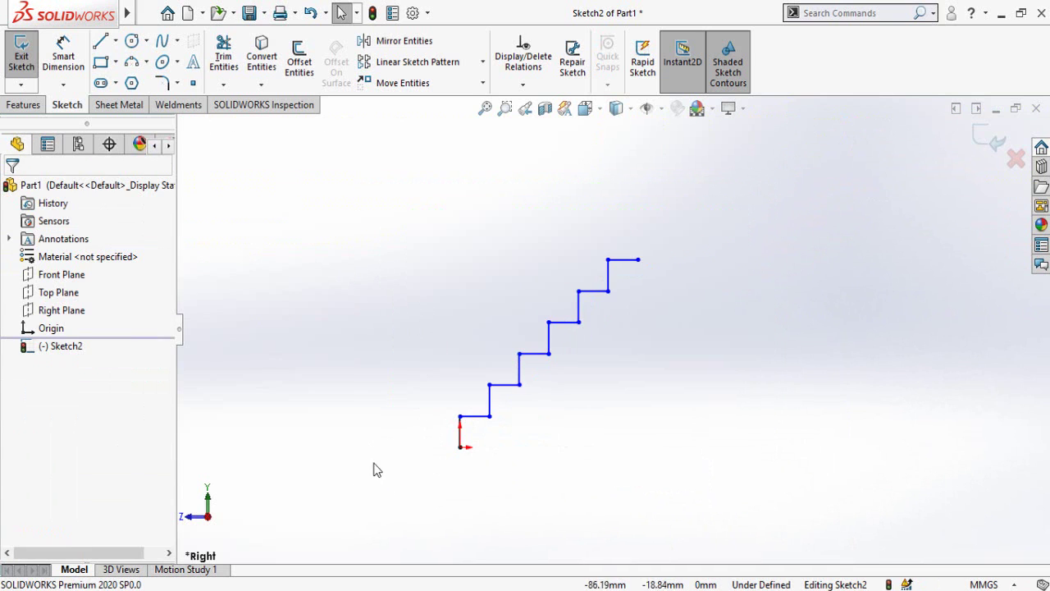
Dimension the lowest riser, starting at the origin, to 6 in
{"action": "right_click_drag", "start_coordinate": [377, 481], "coordinate": [370, 356]}
{"action": "scroll", "coordinate": [431, 439], "scroll_direction": "down", "scroll_amount": 2}
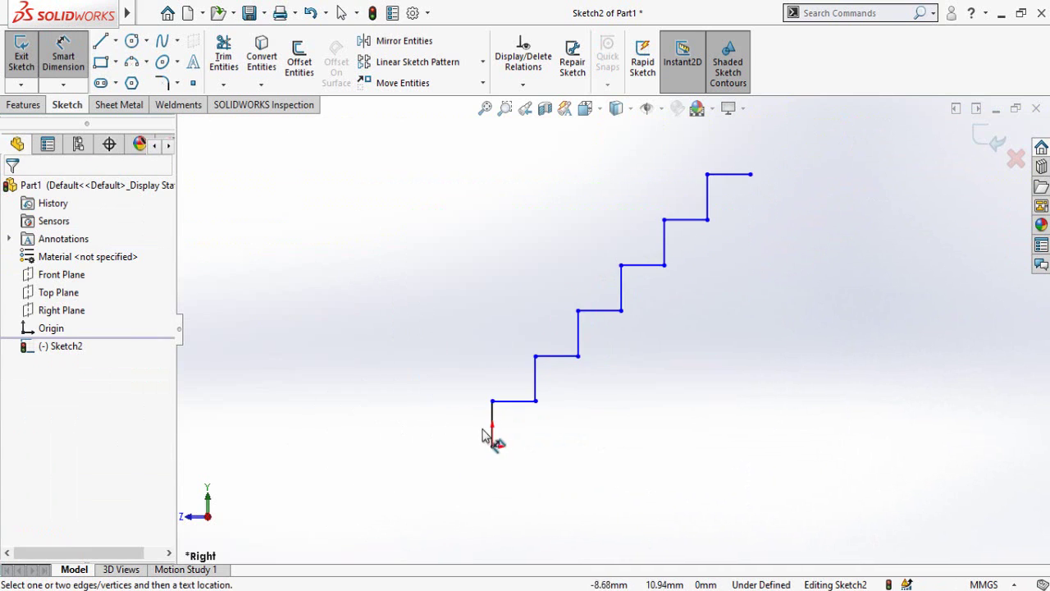
{"action": "left_click", "coordinate": [493, 434]}
{"action": "left_click", "coordinate": [402, 432]}
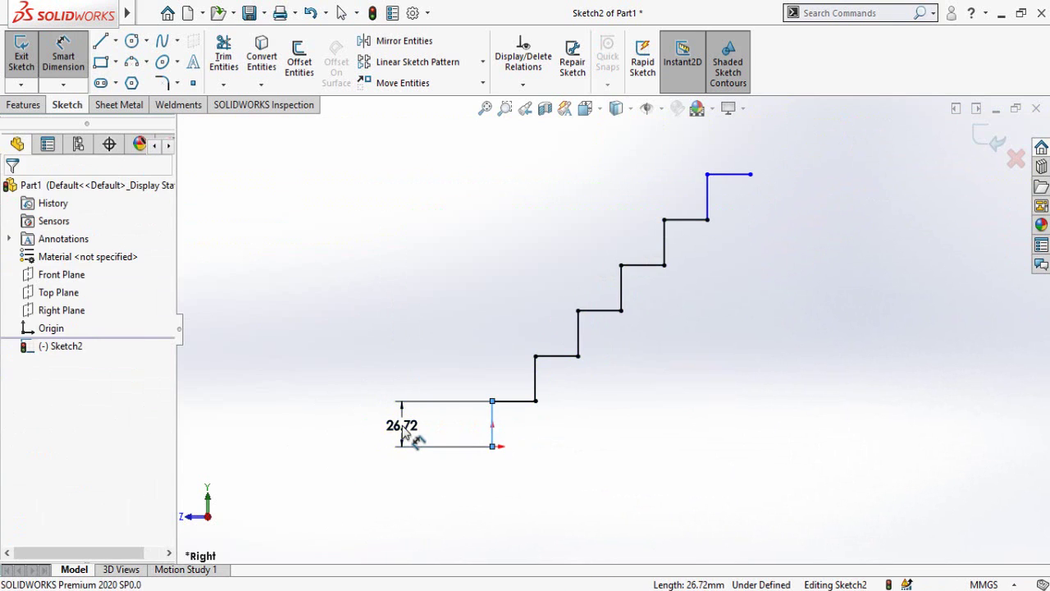
{"action": "type", "text": "6in"}
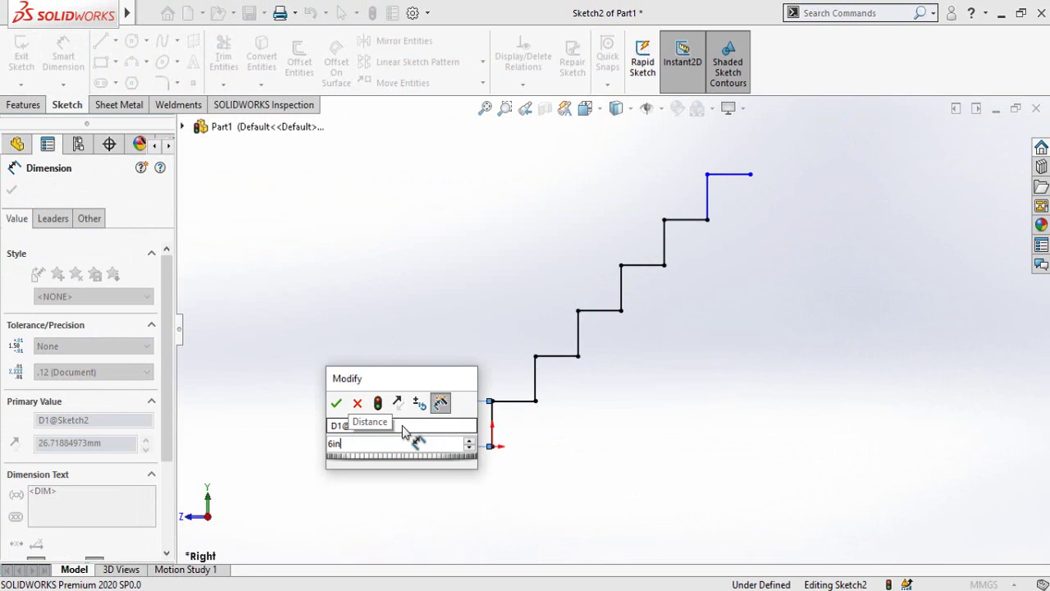
{"action": "key", "text": "Return"}
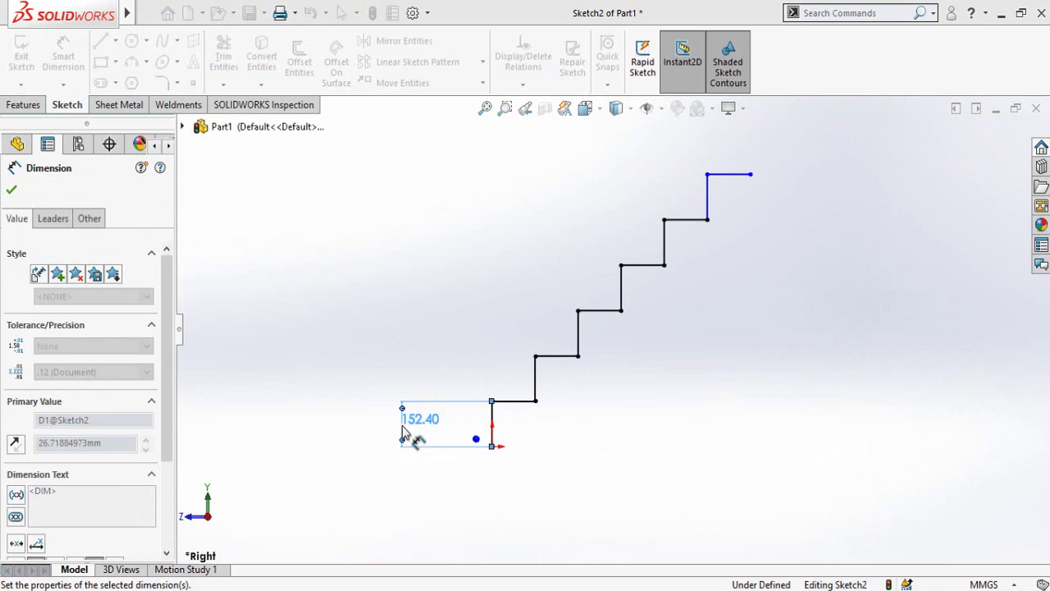
{"action": "key", "text": "Escape"}
Pull the free upper end of the profile aside, make the topmost riser vertical, and close the sketch
{"action": "mouse_move", "coordinate": [753, 178]}
{"action": "left_mouse_down"}
{"action": "mouse_move", "coordinate": [793, 218]}
{"action": "mouse_move", "coordinate": [780, 183]}
{"action": "mouse_move", "coordinate": [763, 177]}
{"action": "left_mouse_up"}
{"action": "left_click", "coordinate": [713, 199]}
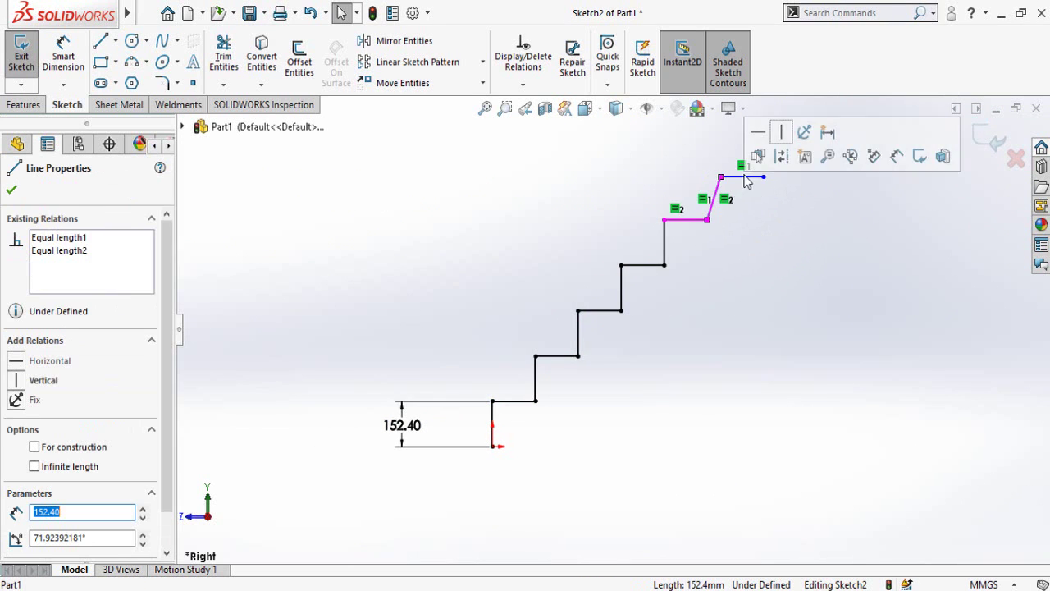
{"action": "left_click", "coordinate": [781, 132]}
{"action": "key", "text": "f"}
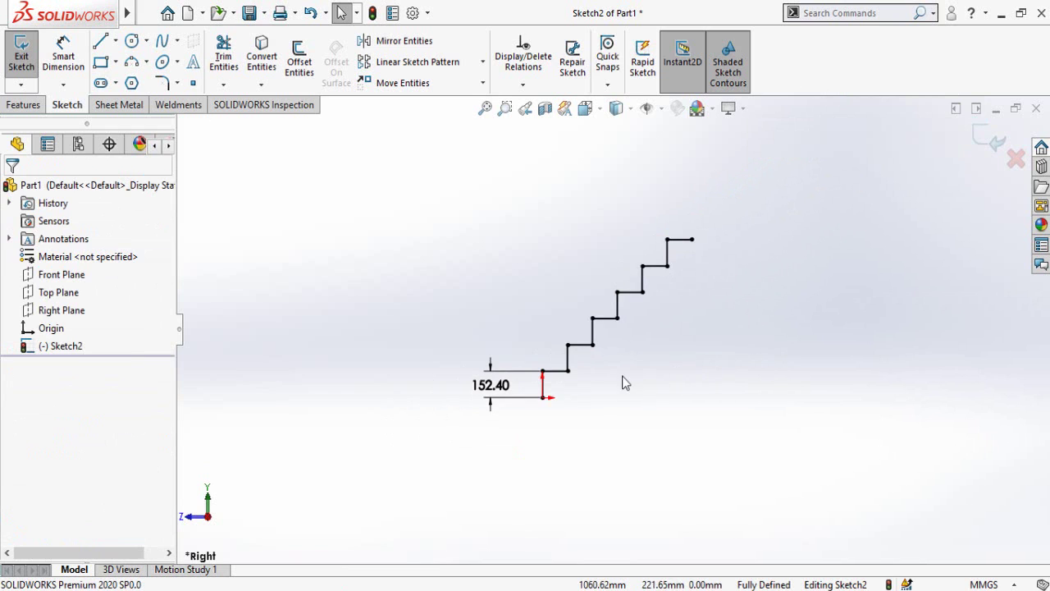
{"action": "key", "text": "ctrl+b"}
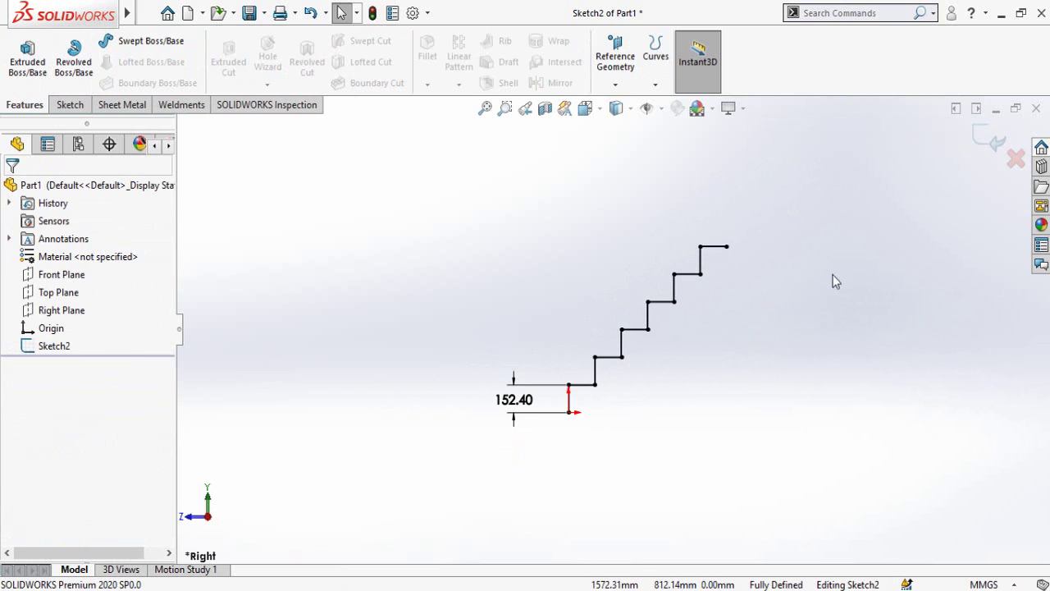
{"action": "left_click", "coordinate": [166, 110]}
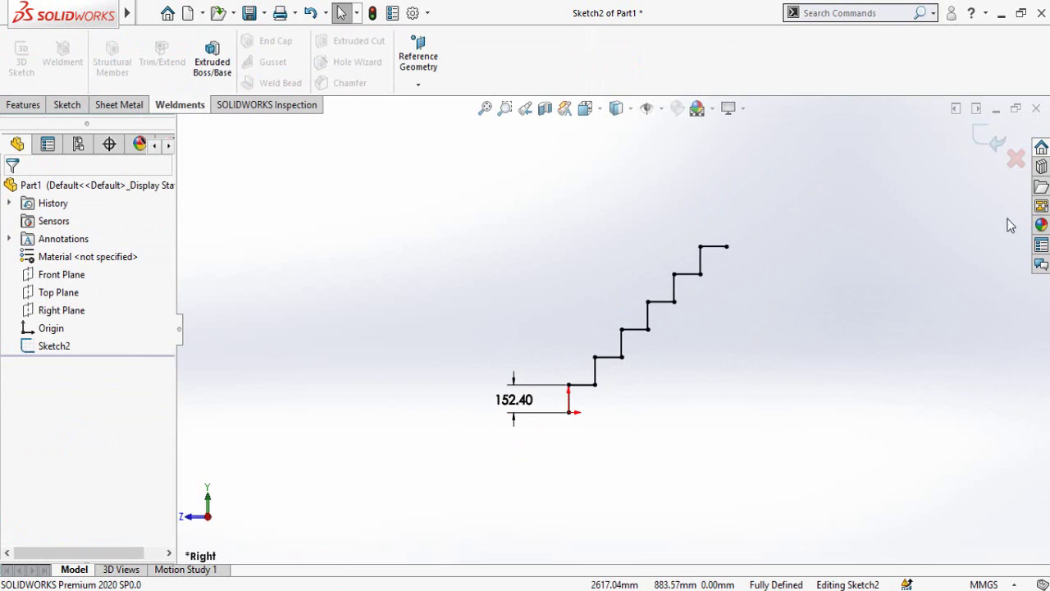
{"action": "left_click", "coordinate": [993, 139]}
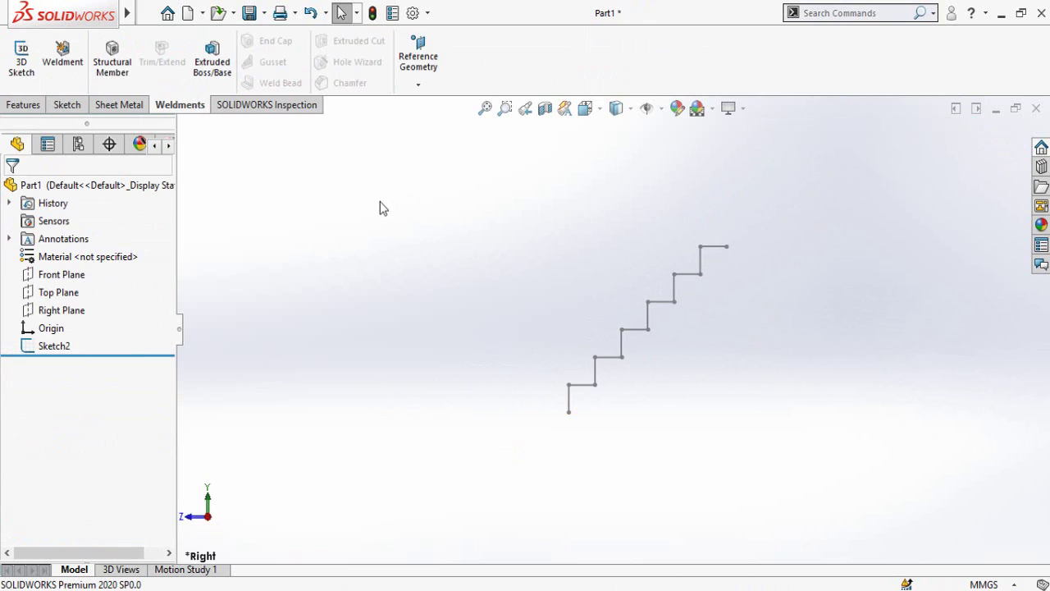
Create an ISO square tube structural member, size 20 x 20 x 2, along all twelve staircase lines with end miter corners
{"action": "left_click", "coordinate": [117, 72]}
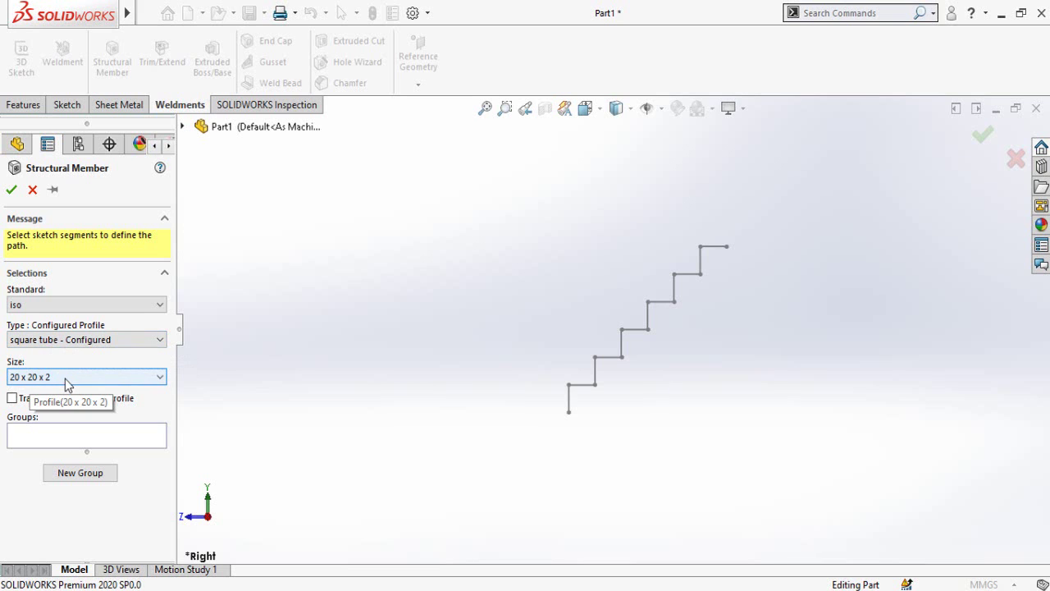
{"action": "left_click", "coordinate": [61, 441]}
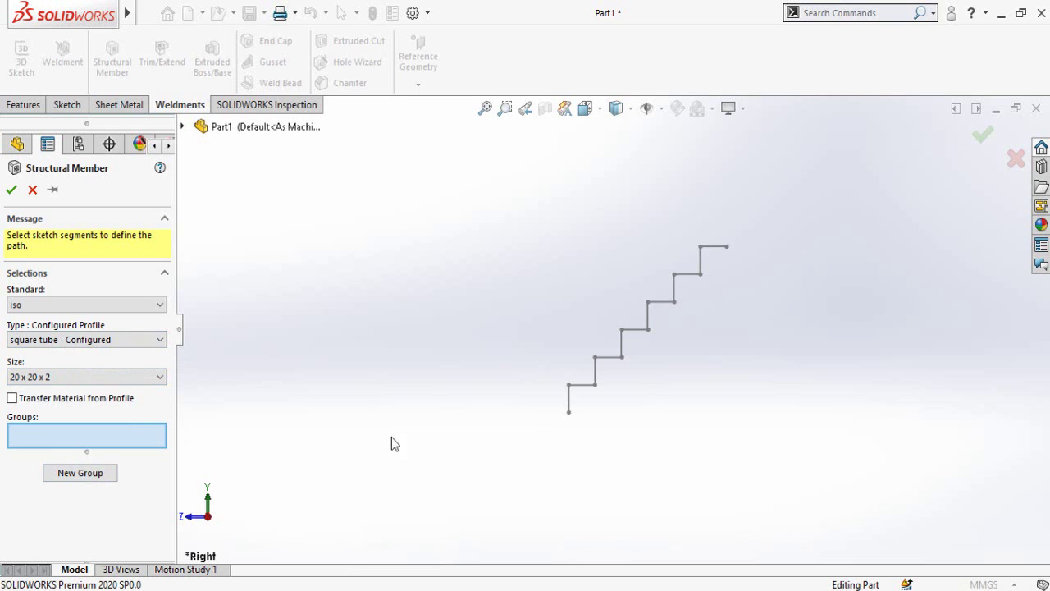
{"action": "scroll", "coordinate": [742, 302], "scroll_direction": "down", "scroll_amount": 1}
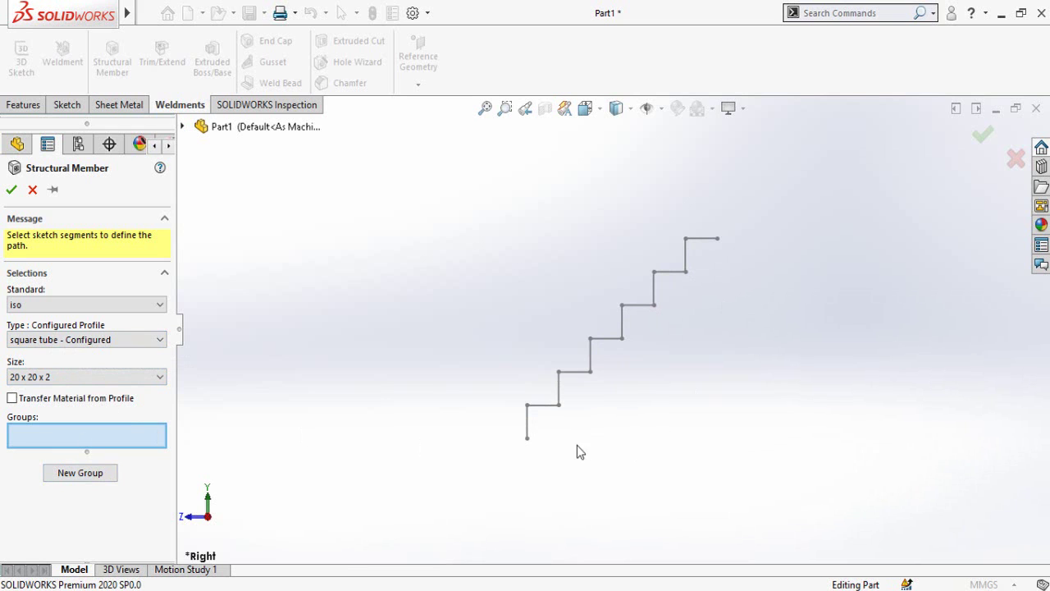
{"action": "left_click", "coordinate": [528, 433]}
{"action": "scroll", "coordinate": [698, 369], "scroll_direction": "down", "scroll_amount": 1}
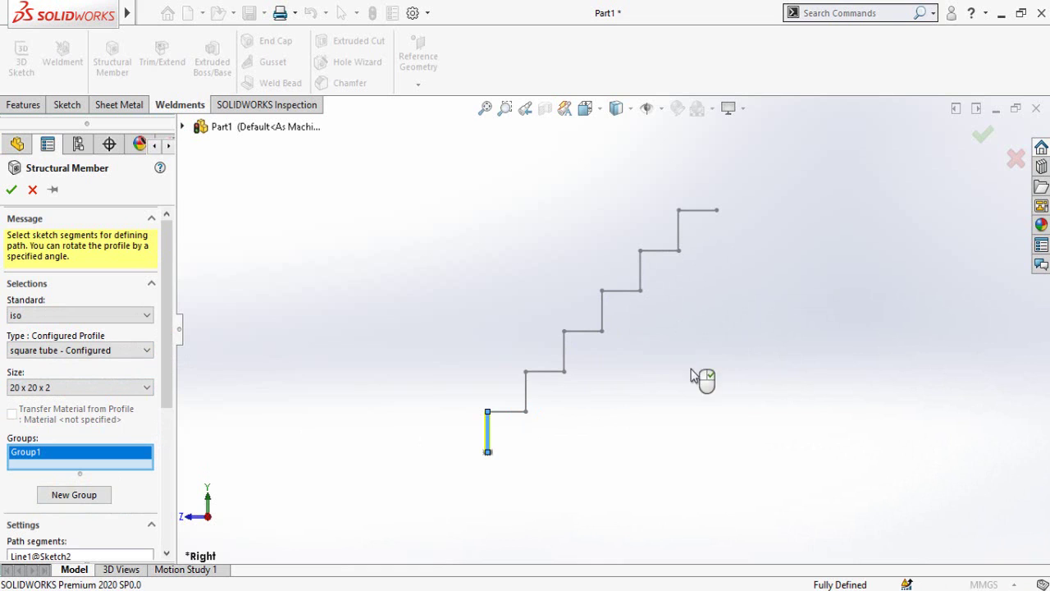
{"action": "left_click", "coordinate": [506, 412]}
{"action": "left_click", "coordinate": [525, 393]}
{"action": "left_click", "coordinate": [544, 372]}
{"action": "left_click", "coordinate": [564, 352]}
{"action": "left_click", "coordinate": [583, 331]}
{"action": "left_click", "coordinate": [603, 311]}
{"action": "left_click", "coordinate": [621, 290]}
{"action": "left_click", "coordinate": [640, 271]}
{"action": "left_click", "coordinate": [659, 250]}
{"action": "left_click", "coordinate": [679, 238]}
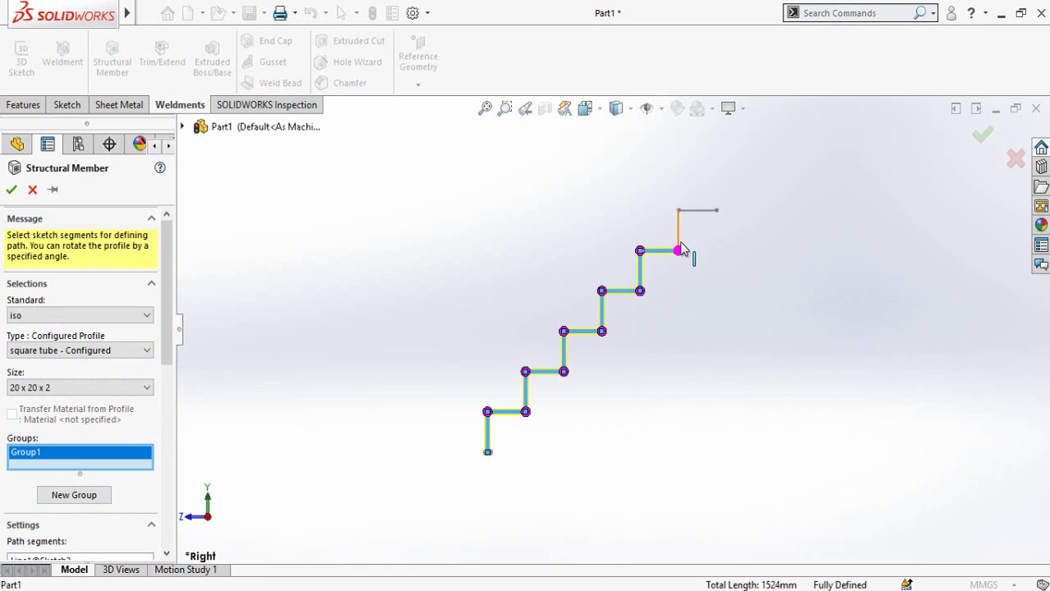
{"action": "left_click", "coordinate": [697, 210]}
{"action": "middle_click_drag", "start_coordinate": [697, 215], "coordinate": [722, 238]}
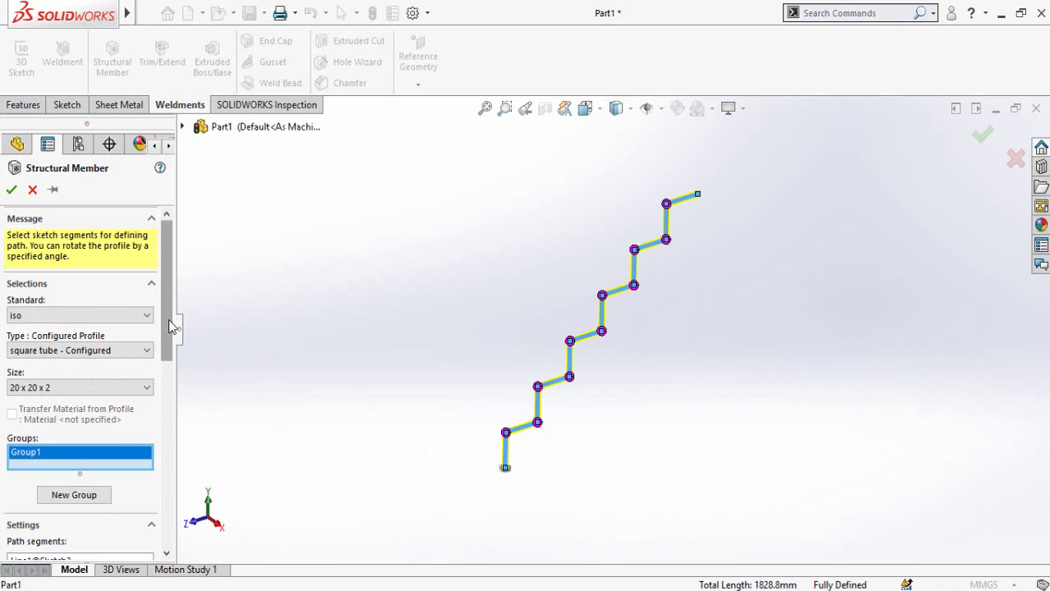
{"action": "left_click_drag", "start_coordinate": [170, 324], "coordinate": [170, 494]}
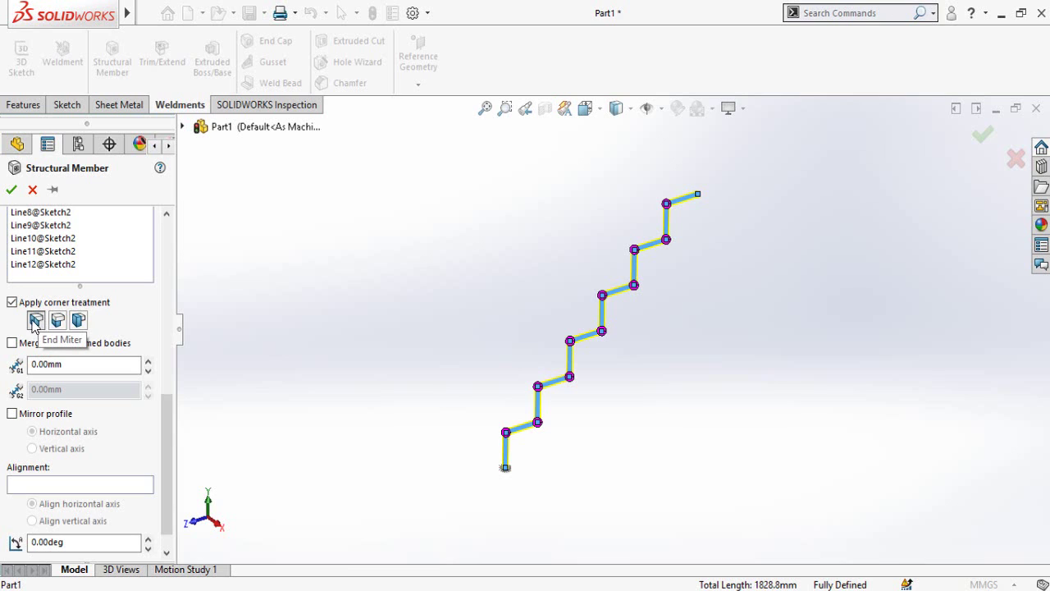
{"action": "left_click", "coordinate": [12, 192]}
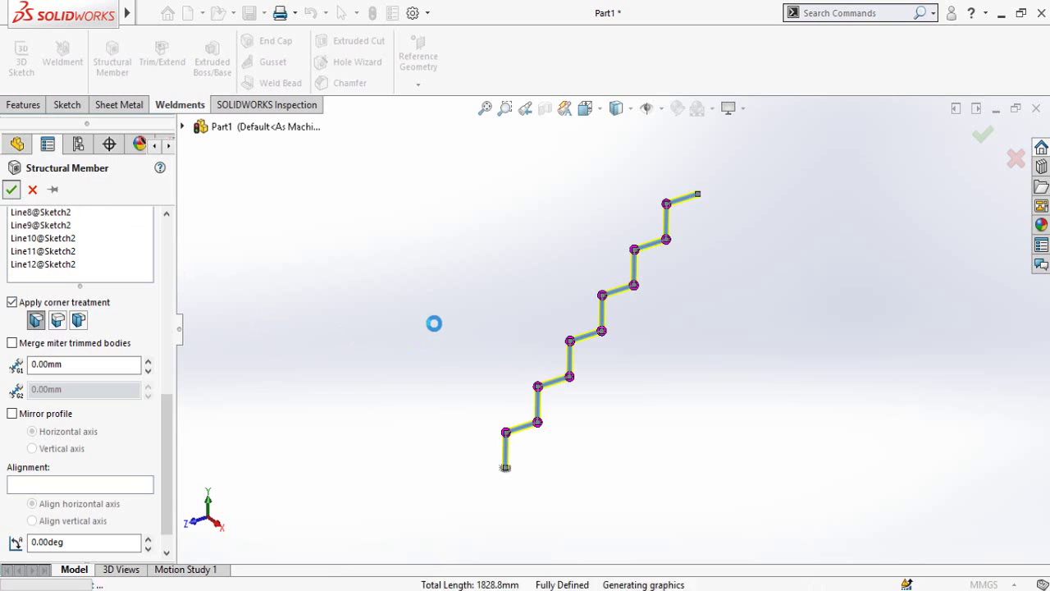
Start a new sketch on the outer side face of the lowest tread tube
{"action": "scroll", "coordinate": [558, 460], "scroll_direction": "down", "scroll_amount": 3}
{"action": "middle_click_drag", "start_coordinate": [548, 415], "coordinate": [572, 402]}
{"action": "scroll", "coordinate": [572, 402], "scroll_direction": "down", "scroll_amount": 2}
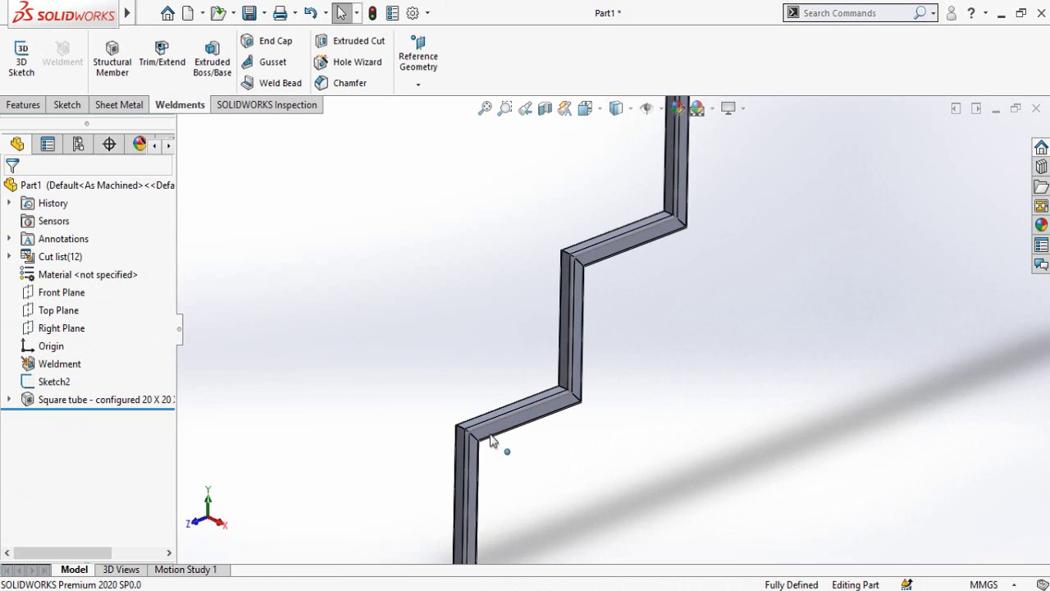
{"action": "left_click", "coordinate": [520, 427]}
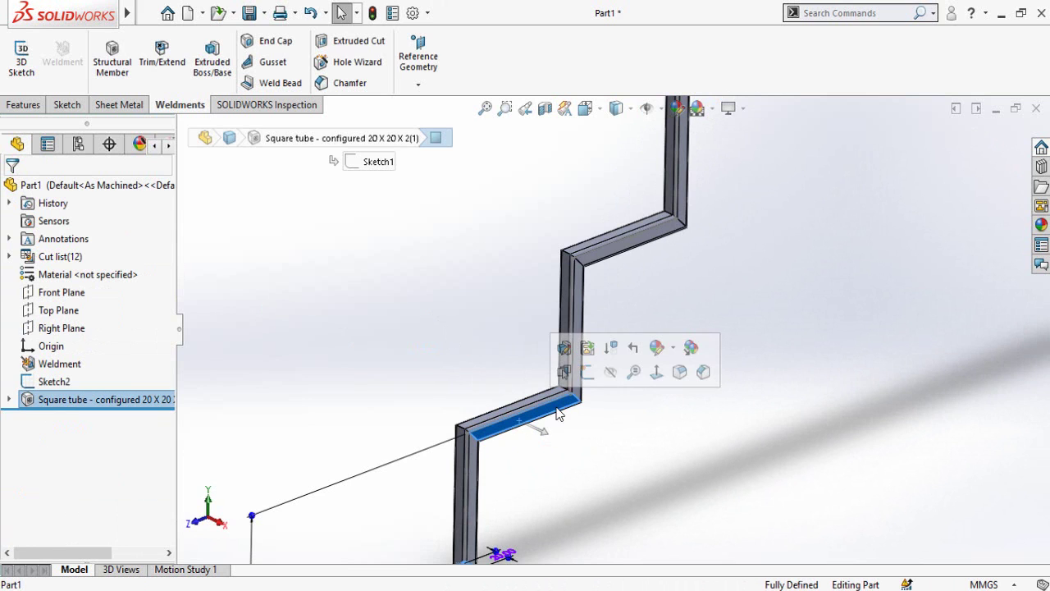
{"action": "left_click", "coordinate": [593, 371]}
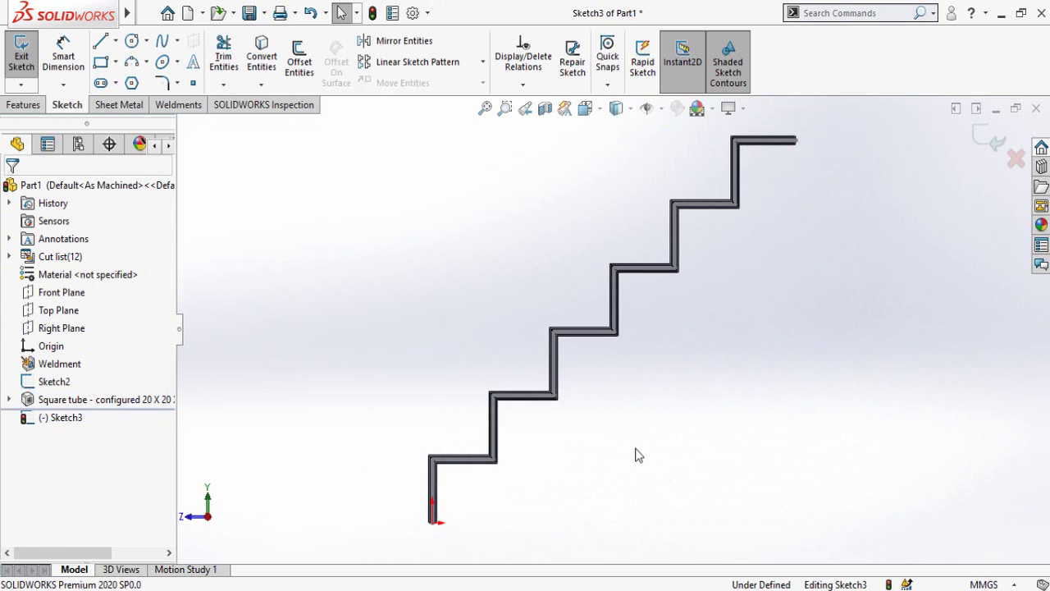
Sketch a corner rectangle about 56 mm high on the lowest tread, starting at its top edge's midpoint and extending towards the stair front
{"action": "left_click", "coordinate": [100, 64]}
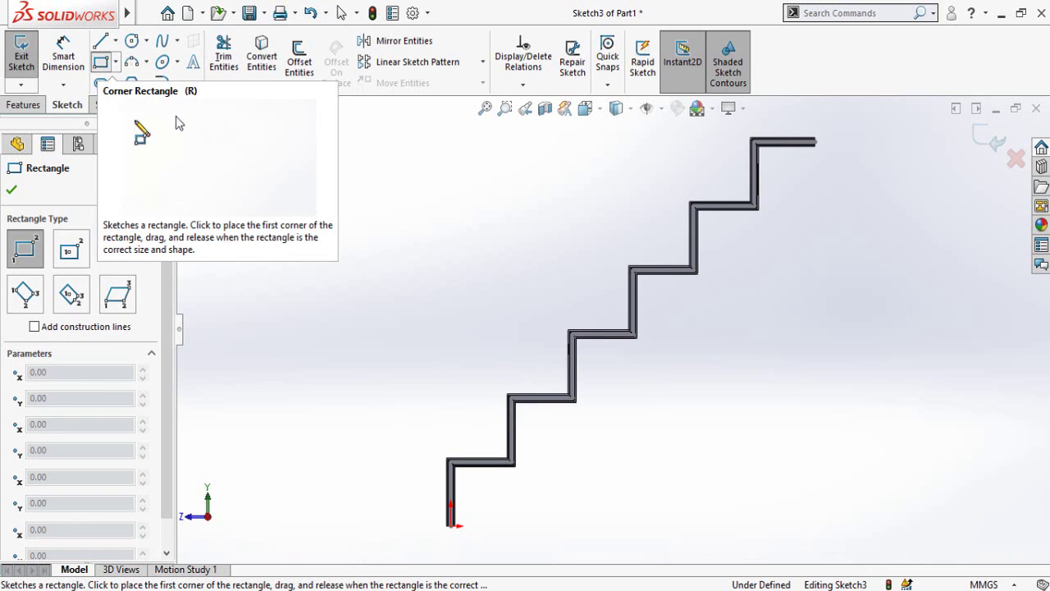
{"action": "scroll", "coordinate": [487, 451], "scroll_direction": "down", "scroll_amount": 5}
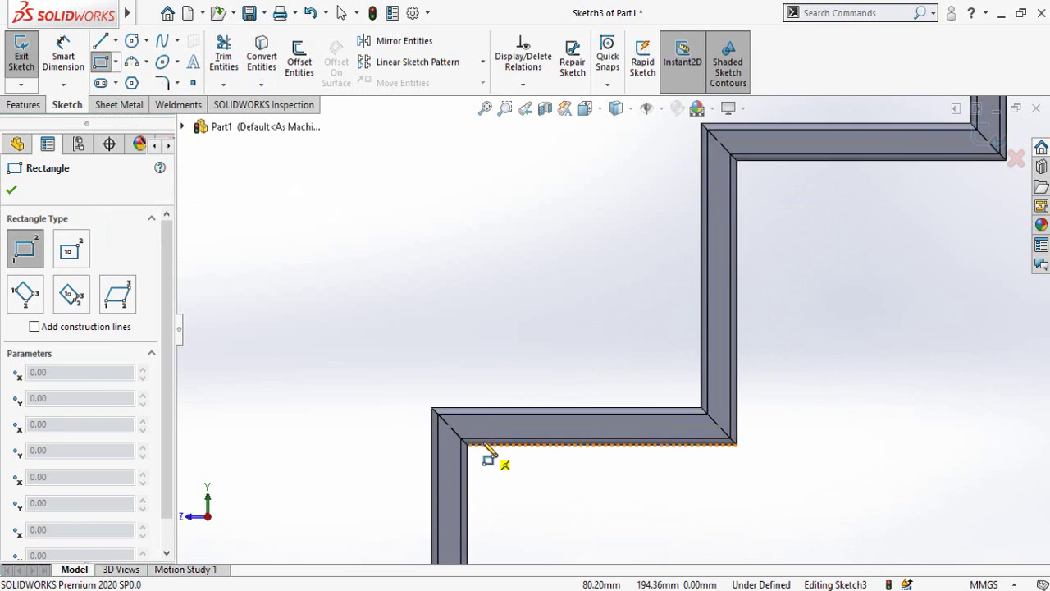
{"action": "left_click", "coordinate": [566, 408]}
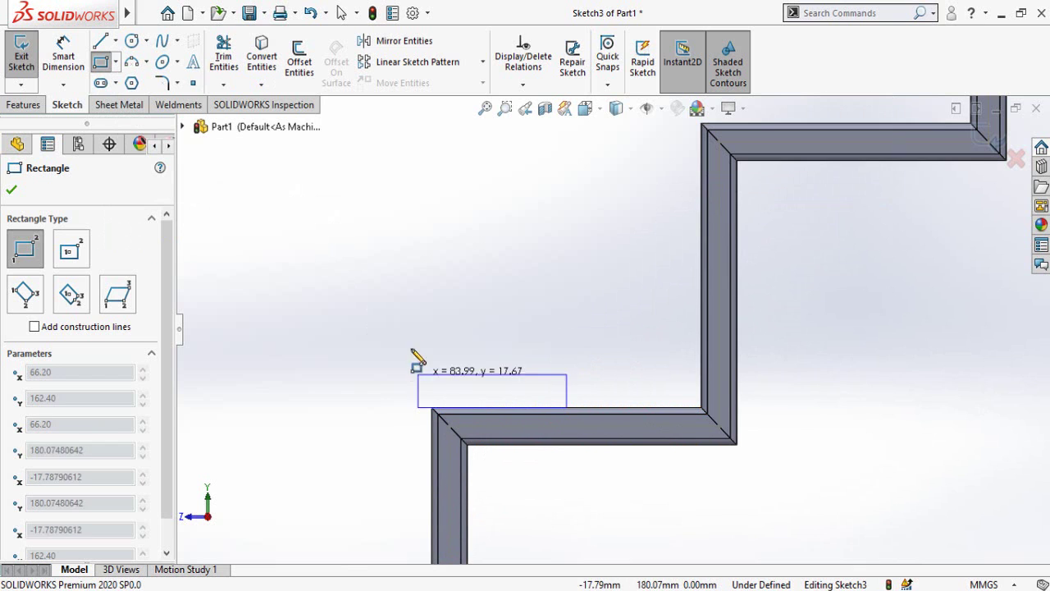
{"action": "left_click", "coordinate": [449, 302]}
{"action": "scroll", "coordinate": [652, 429], "scroll_direction": "up", "scroll_amount": 3}
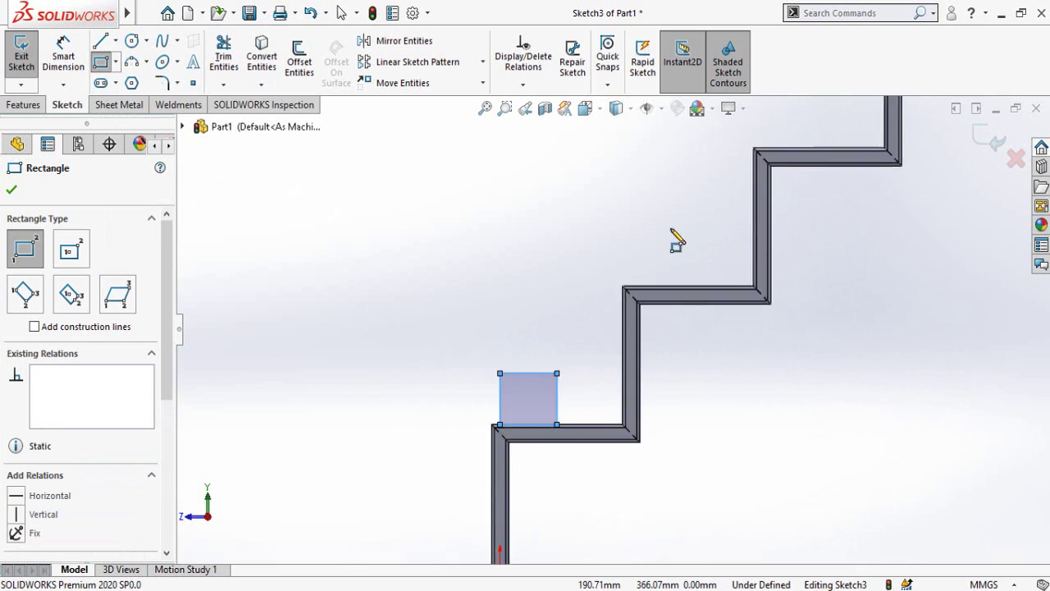
Sketch corner rectangles about 42 and 52 mm high on the second and third treads, starting at the midpoints of their top edges
{"action": "scroll", "coordinate": [675, 328], "scroll_direction": "down", "scroll_amount": 3}
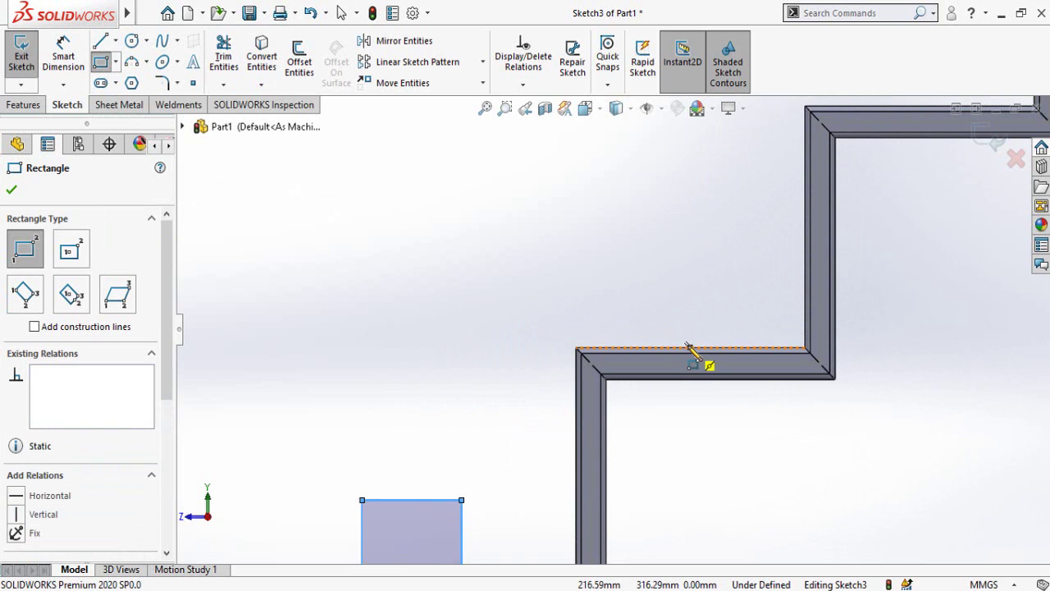
{"action": "left_click", "coordinate": [689, 349]}
{"action": "left_click", "coordinate": [591, 281]}
{"action": "scroll", "coordinate": [703, 445], "scroll_direction": "up", "scroll_amount": 3}
{"action": "scroll", "coordinate": [693, 256], "scroll_direction": "down", "scroll_amount": 3}
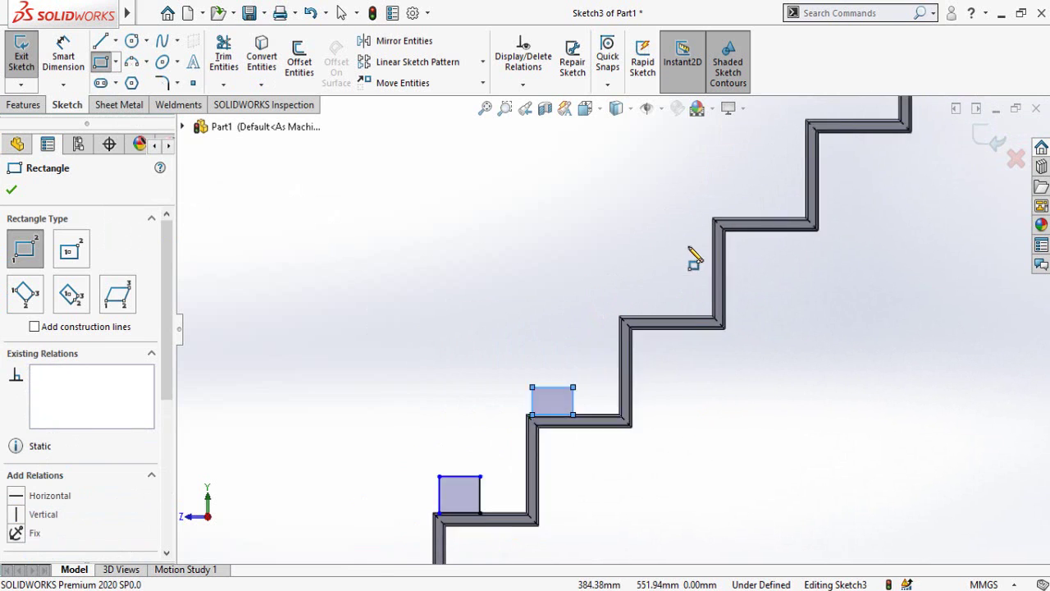
{"action": "scroll", "coordinate": [694, 256], "scroll_direction": "down", "scroll_amount": 2}
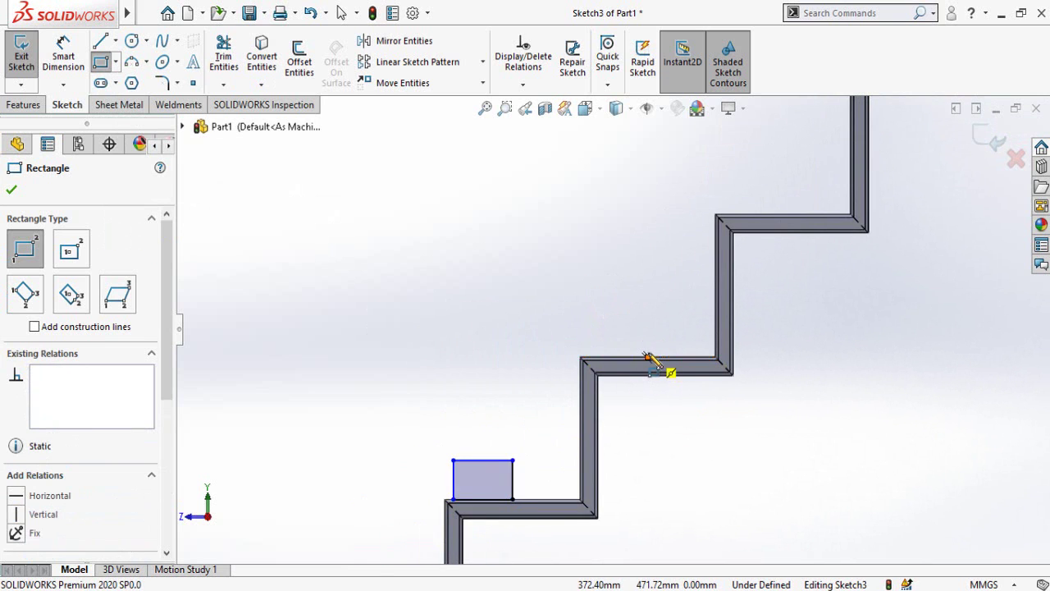
{"action": "left_click", "coordinate": [648, 358]}
{"action": "left_click", "coordinate": [604, 312]}
{"action": "scroll", "coordinate": [677, 438], "scroll_direction": "up", "scroll_amount": 4}
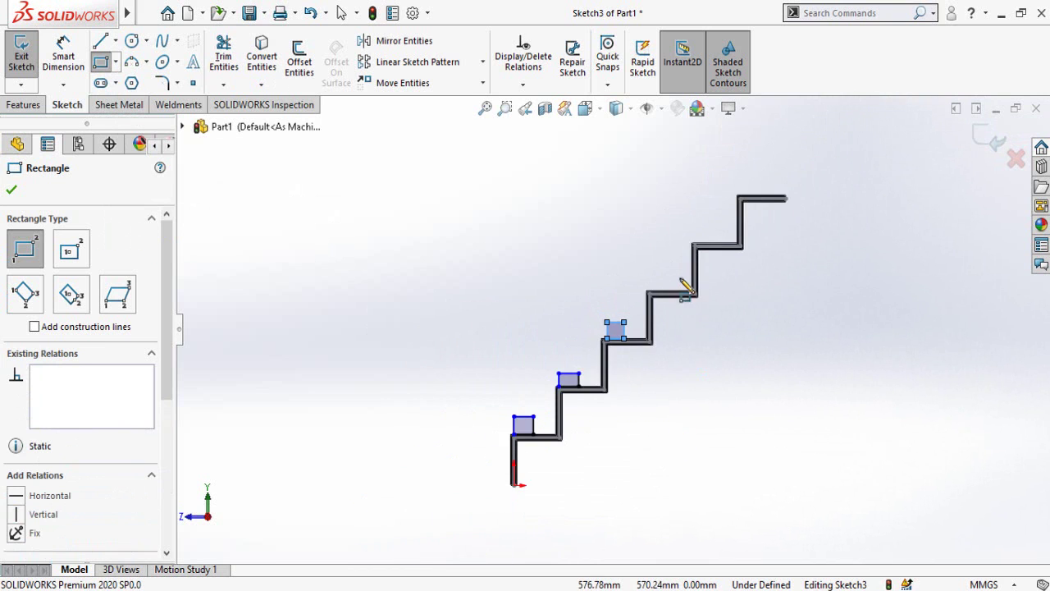
Sketch corner rectangles about 44, 38 and 24 mm high on the fourth, fifth and sixth treads, starting at the top edges' midpoints
{"action": "scroll", "coordinate": [686, 293], "scroll_direction": "down", "scroll_amount": 4}
{"action": "left_click", "coordinate": [602, 378]}
{"action": "left_click", "coordinate": [538, 317]}
{"action": "scroll", "coordinate": [687, 293], "scroll_direction": "up", "scroll_amount": 3}
{"action": "scroll", "coordinate": [687, 293], "scroll_direction": "down", "scroll_amount": 4}
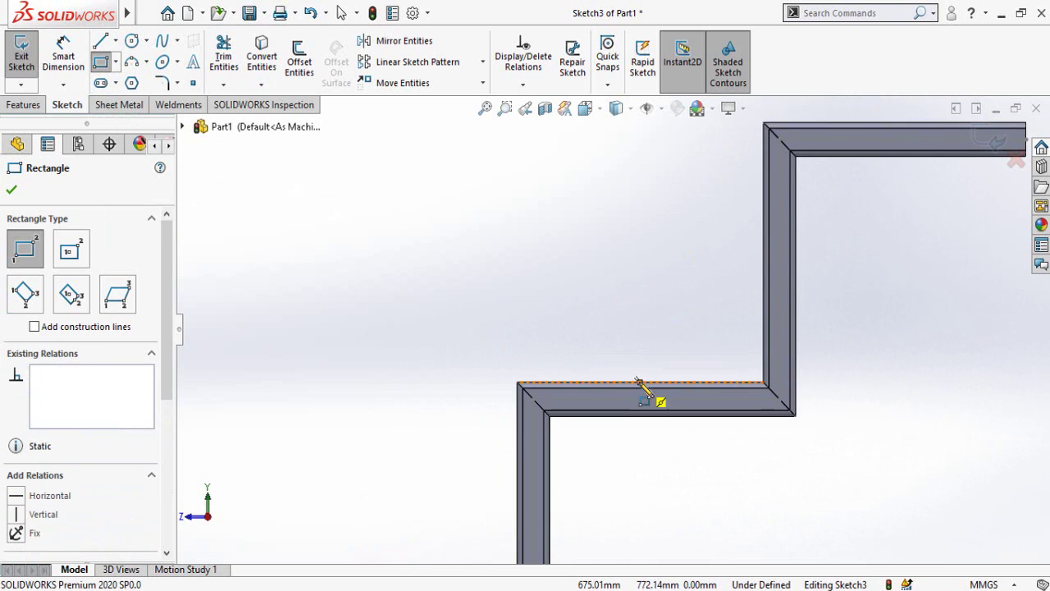
{"action": "left_click", "coordinate": [645, 394]}
{"action": "left_click", "coordinate": [566, 313]}
{"action": "scroll", "coordinate": [746, 274], "scroll_direction": "down", "scroll_amount": 3}
{"action": "left_click", "coordinate": [773, 285]}
{"action": "left_click", "coordinate": [698, 243]}
{"action": "key", "text": "Escape"}
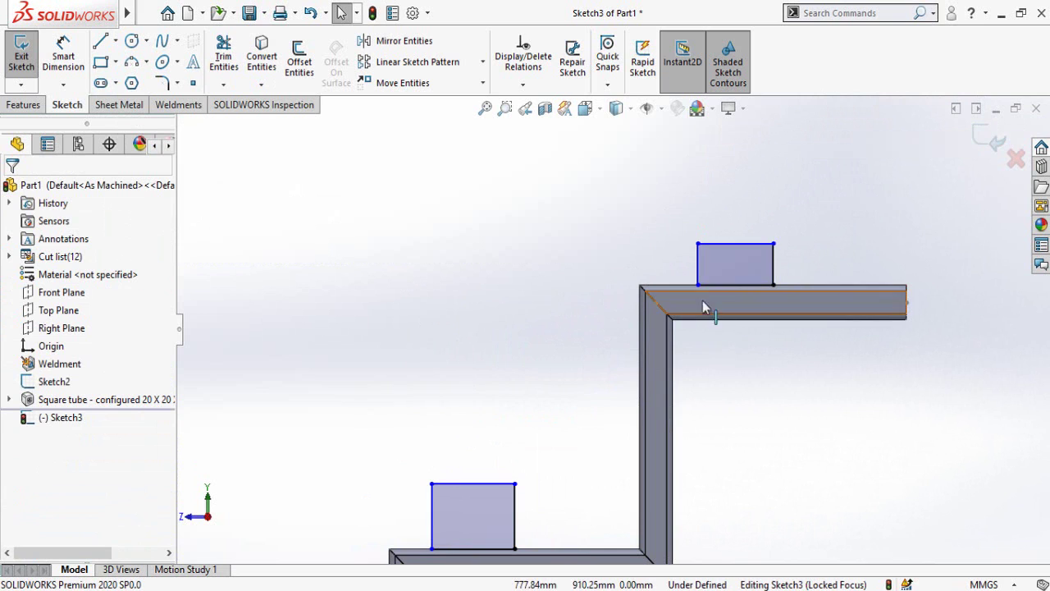
Snap the lower front corners of the rectangles on the sixth and fifth treads to the outer corners of their tubes
{"action": "left_click_drag", "start_coordinate": [697, 287], "coordinate": [640, 286]}
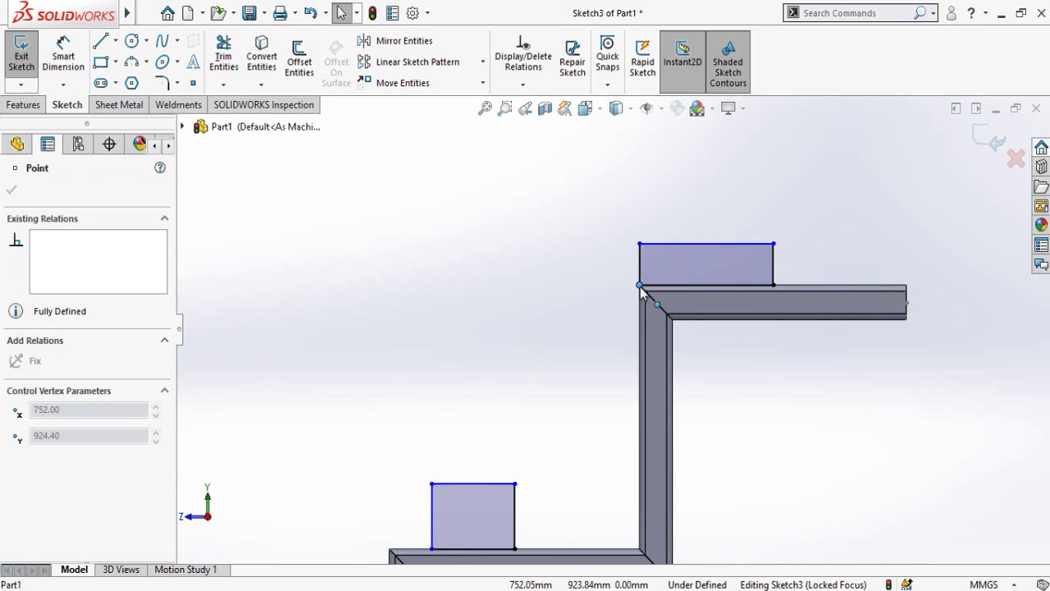
{"action": "scroll", "coordinate": [528, 429], "scroll_direction": "up", "scroll_amount": 3}
{"action": "scroll", "coordinate": [534, 405], "scroll_direction": "down", "scroll_amount": 5}
{"action": "scroll", "coordinate": [535, 405], "scroll_direction": "down", "scroll_amount": 2}
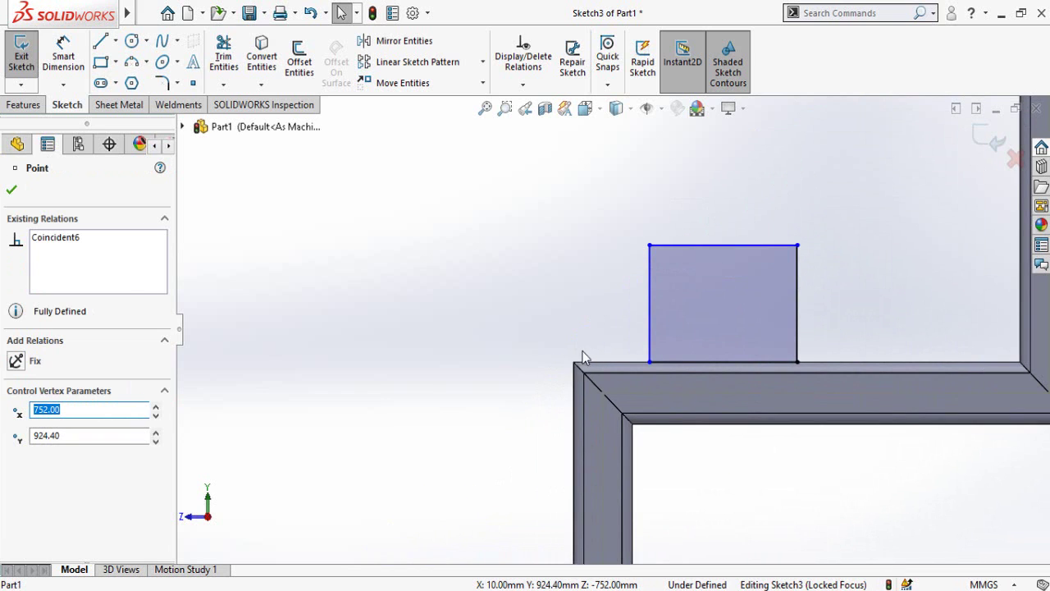
{"action": "key", "text": "Escape"}
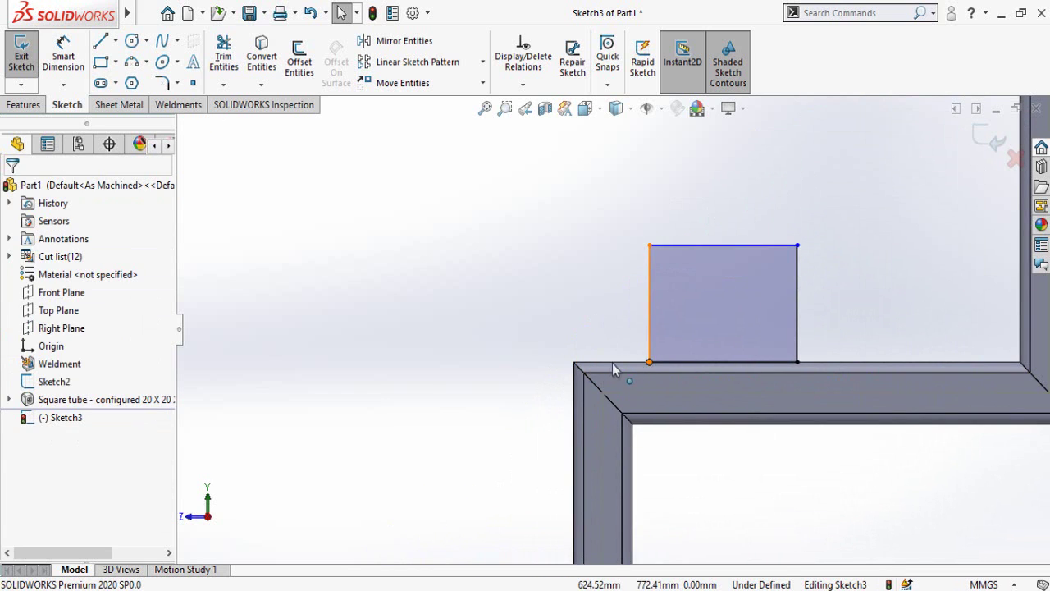
{"action": "left_click_drag", "start_coordinate": [649, 361], "coordinate": [574, 364]}
{"action": "key", "text": "Escape"}
Snap the lower front corners of the rectangles on the fourth and third treads to the outer corners of their tubes
{"action": "scroll", "coordinate": [493, 484], "scroll_direction": "up", "scroll_amount": 5}
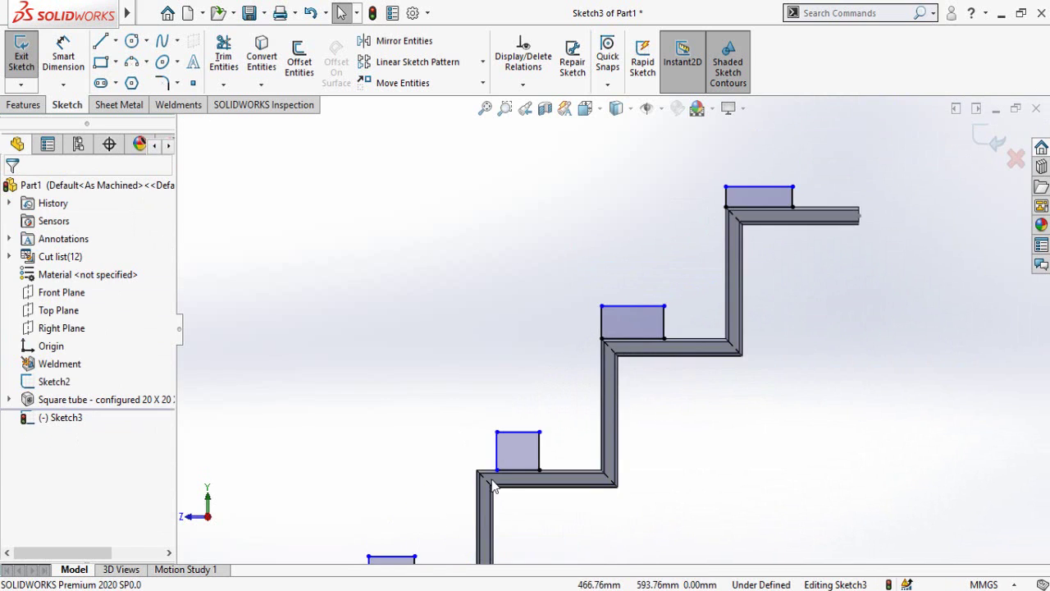
{"action": "scroll", "coordinate": [493, 485], "scroll_direction": "down", "scroll_amount": 3}
{"action": "left_click_drag", "start_coordinate": [577, 388], "coordinate": [515, 388]}
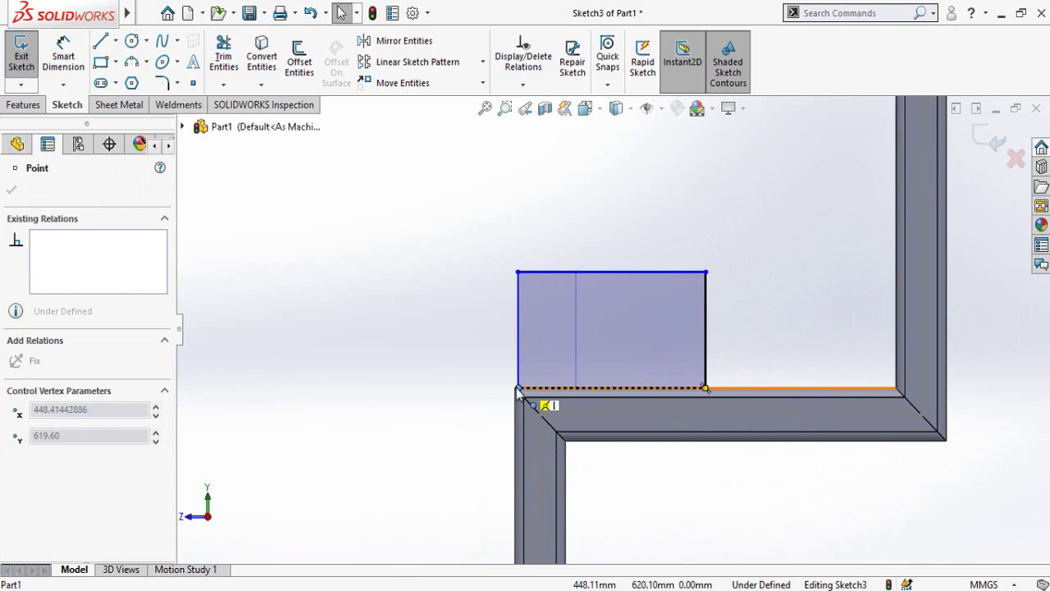
{"action": "key", "text": "Escape"}
{"action": "scroll", "coordinate": [459, 478], "scroll_direction": "up", "scroll_amount": 5}
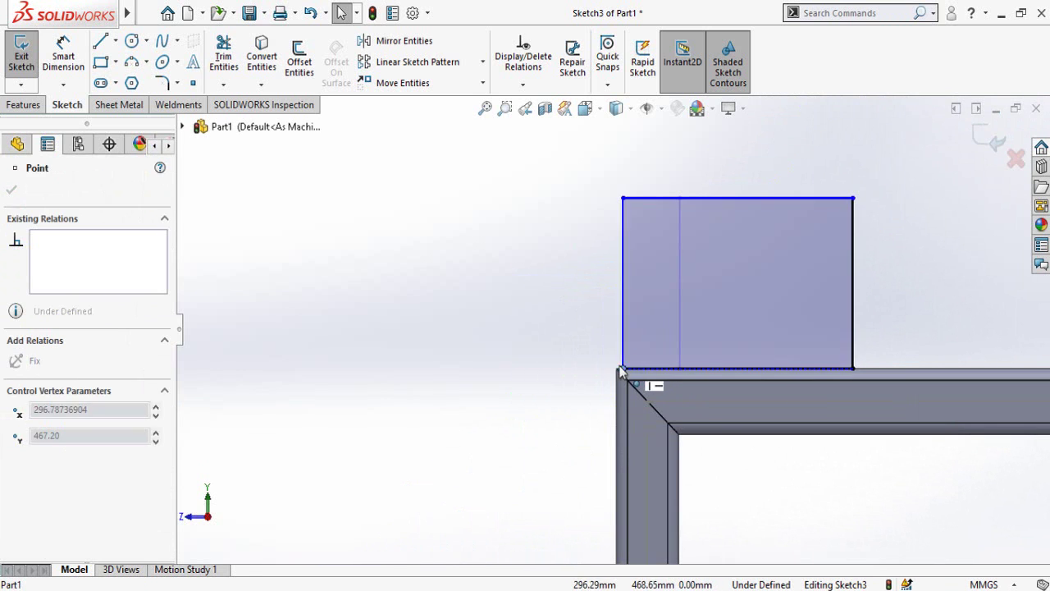
{"action": "left_click_drag", "start_coordinate": [622, 368], "coordinate": [616, 368]}
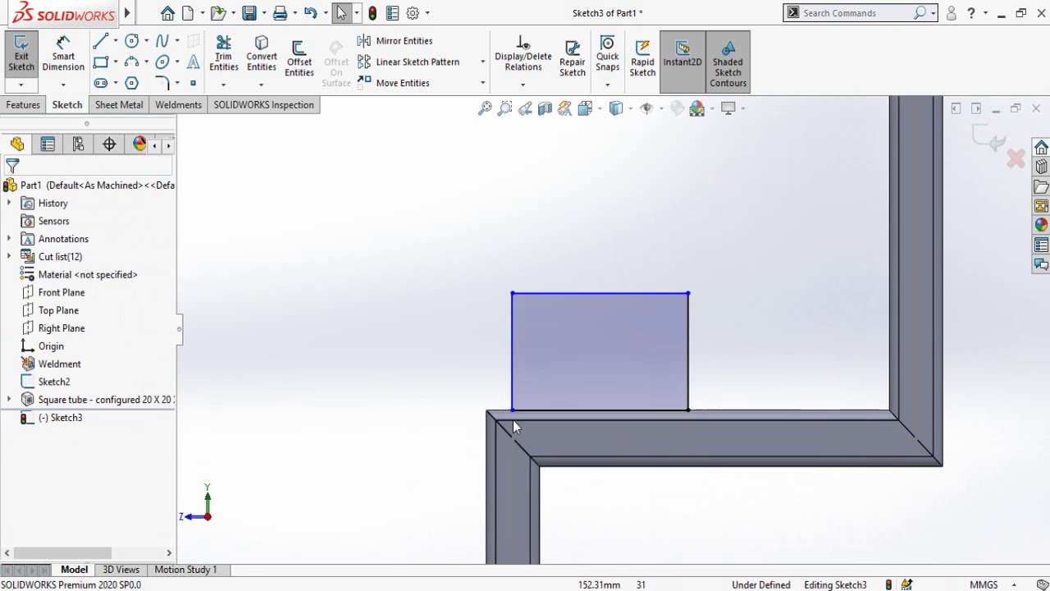
Snap the lower front corners of the rectangles on the second and lowest treads to the outer corners of their tubes
{"action": "scroll", "coordinate": [604, 405], "scroll_direction": "up", "scroll_amount": 3}
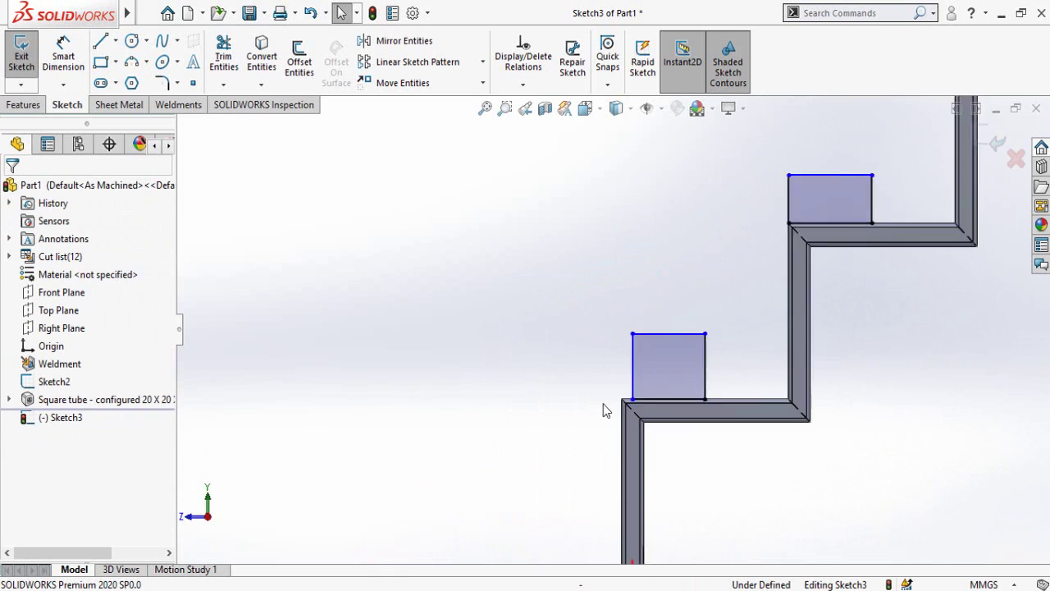
{"action": "scroll", "coordinate": [612, 448], "scroll_direction": "down", "scroll_amount": 3}
{"action": "scroll", "coordinate": [741, 384], "scroll_direction": "up", "scroll_amount": 4}
{"action": "scroll", "coordinate": [742, 385], "scroll_direction": "up", "scroll_amount": 3}
{"action": "scroll", "coordinate": [766, 356], "scroll_direction": "down", "scroll_amount": 3}
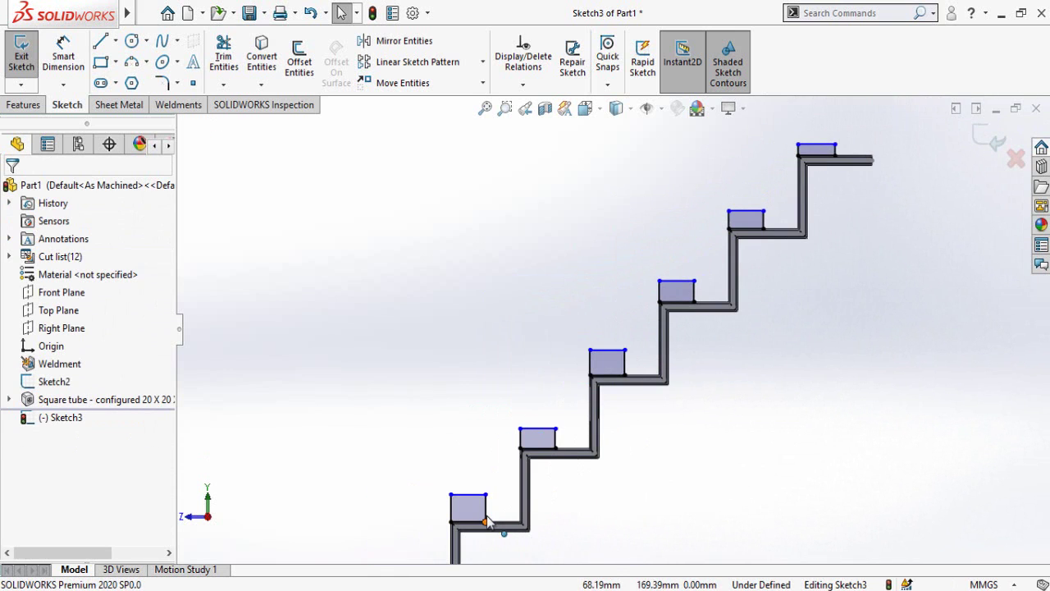
Add an equal relation to one vertical side of each of the six rectangles
{"action": "left_click", "coordinate": [487, 516]}
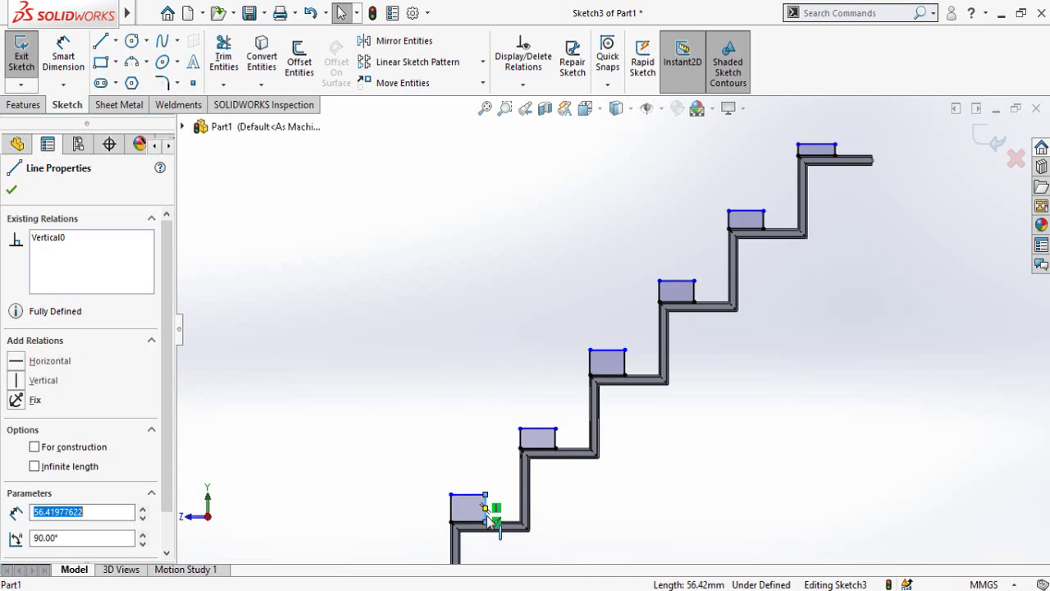
{"action": "left_click", "coordinate": [554, 443], "text": "ctrl"}
{"action": "left_click", "coordinate": [625, 366], "text": "ctrl"}
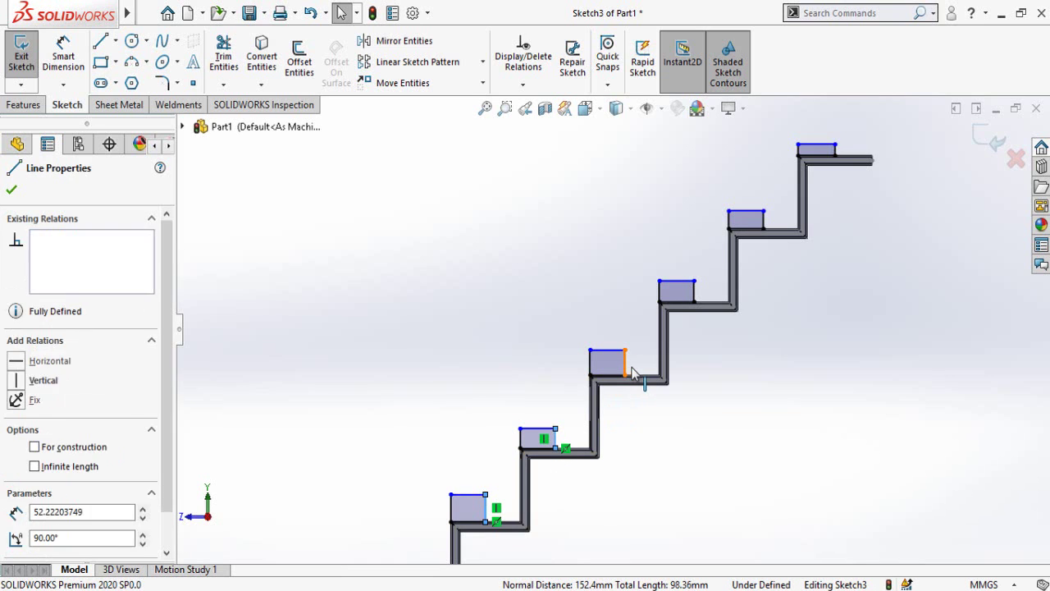
{"action": "left_click", "coordinate": [695, 296], "text": "ctrl"}
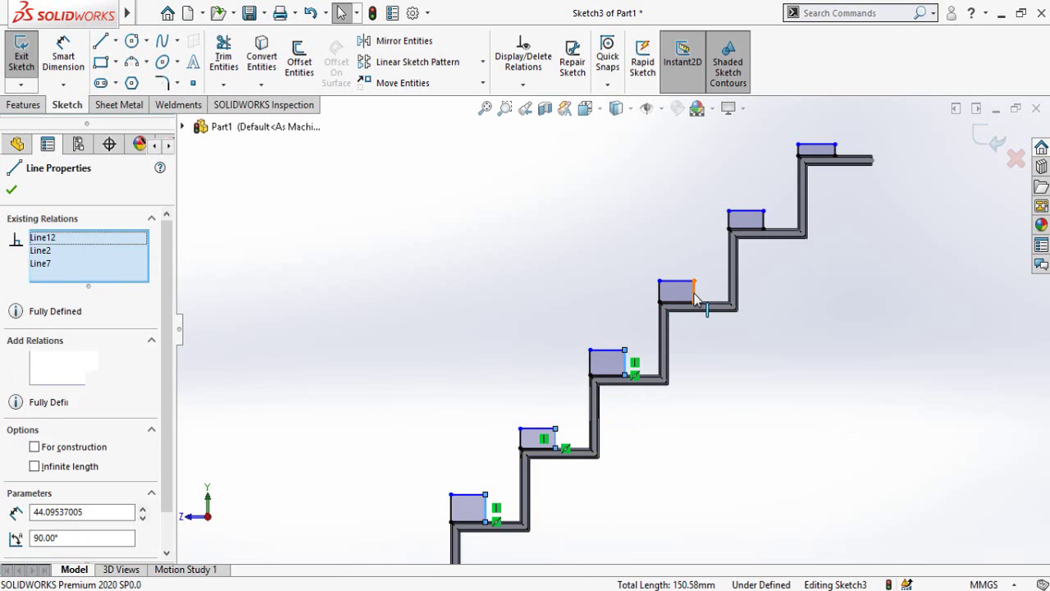
{"action": "left_click", "coordinate": [762, 220], "text": "ctrl"}
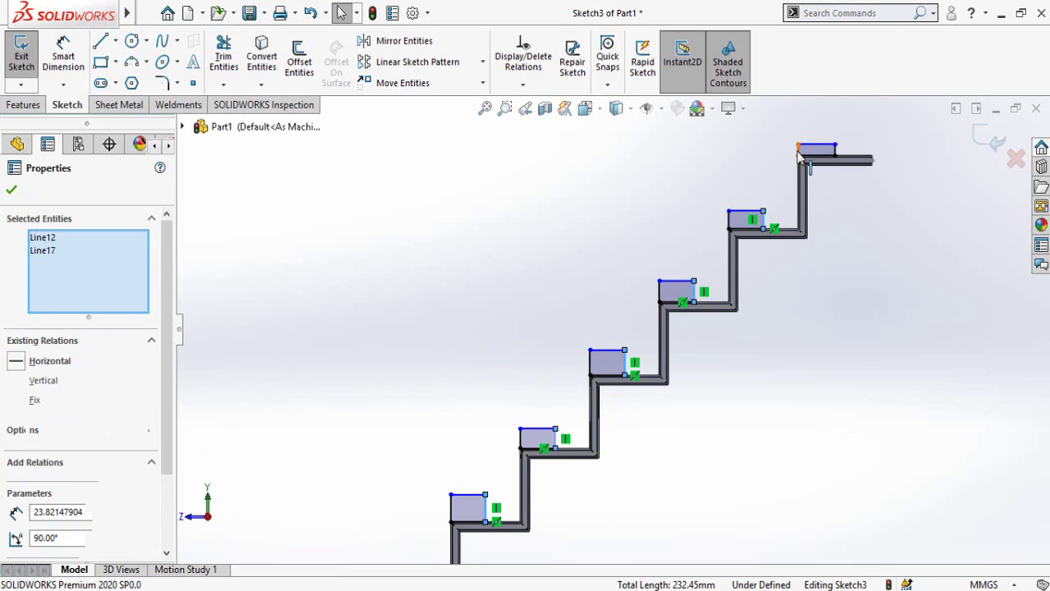
{"action": "left_click", "coordinate": [800, 156], "text": "ctrl"}
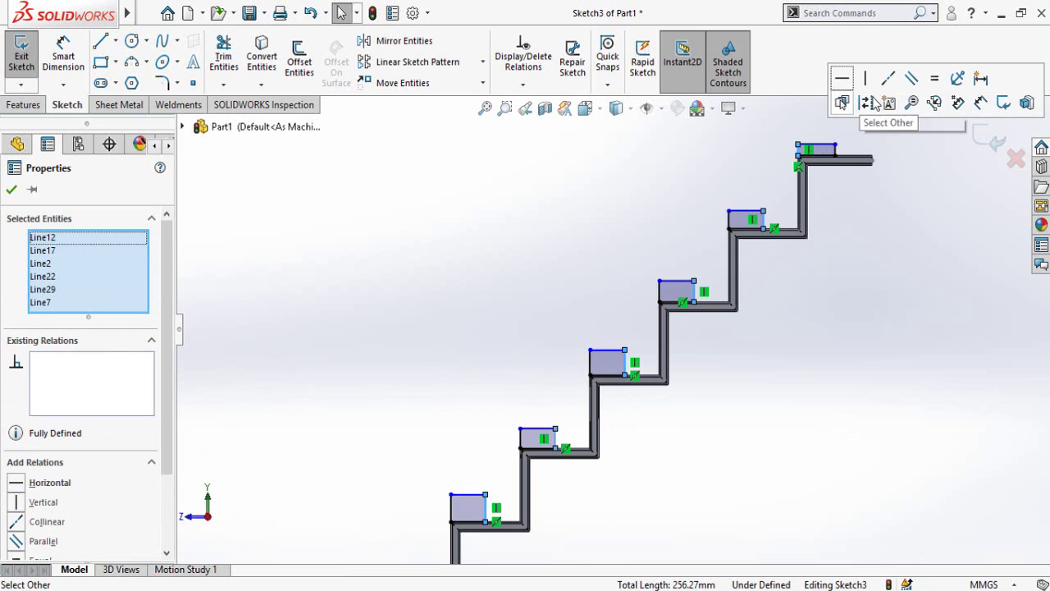
{"action": "left_click", "coordinate": [930, 99]}
Dimension the height of the lowest rectangle to 25 mm
{"action": "key", "text": "d"}
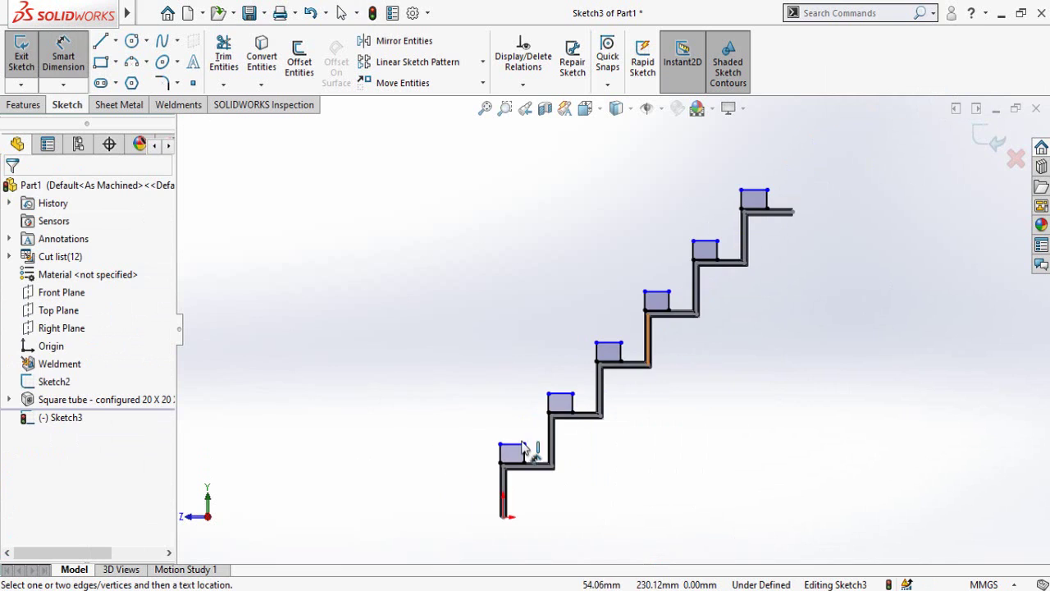
{"action": "scroll", "coordinate": [502, 459], "scroll_direction": "down", "scroll_amount": 3}
{"action": "left_click", "coordinate": [503, 442]}
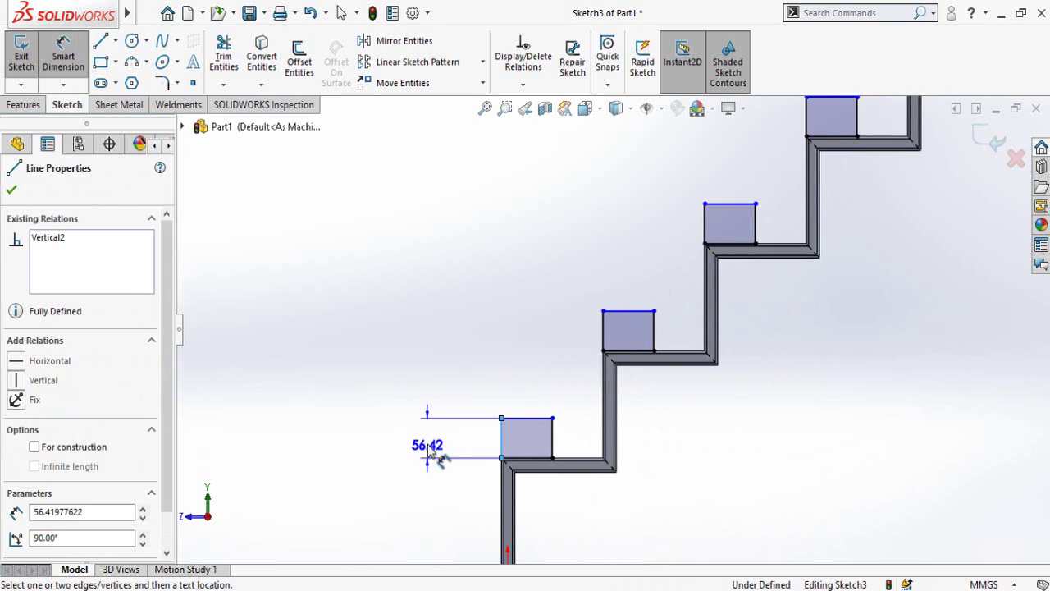
{"action": "left_click", "coordinate": [427, 444]}
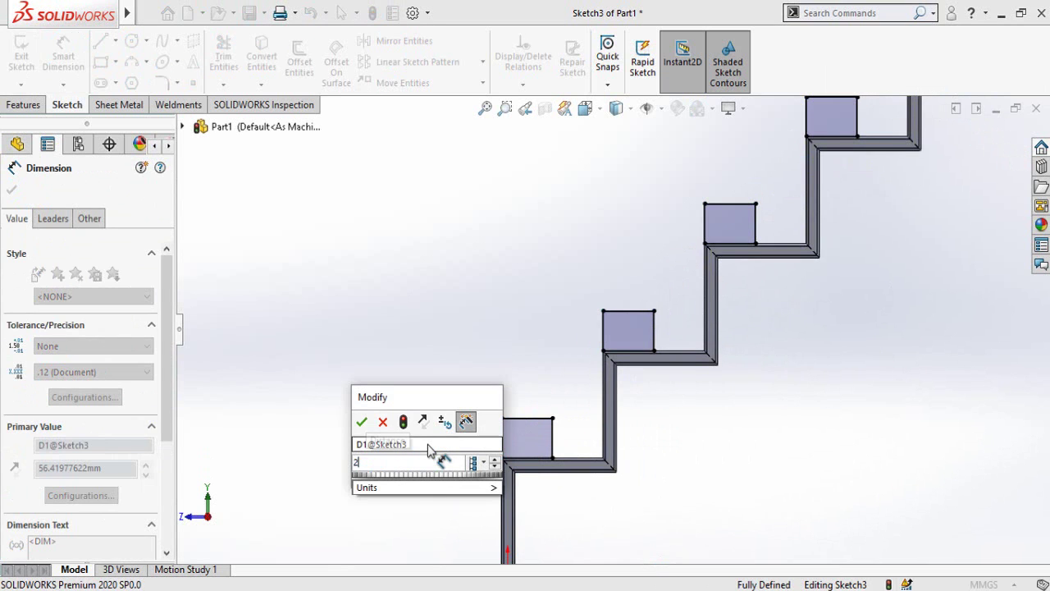
{"action": "key", "text": "Return"}
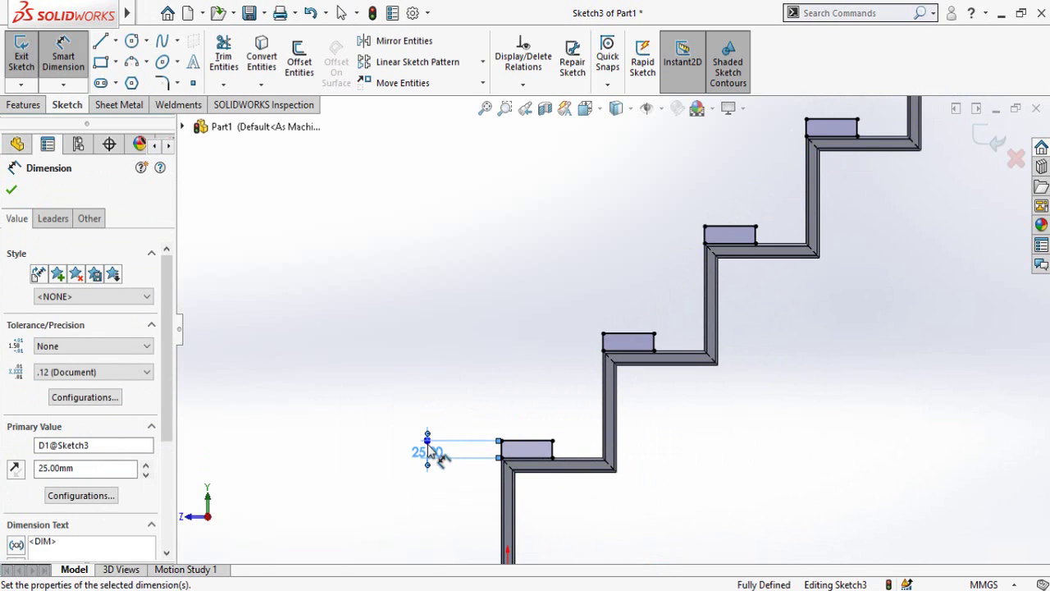
{"action": "left_click", "coordinate": [479, 357]}
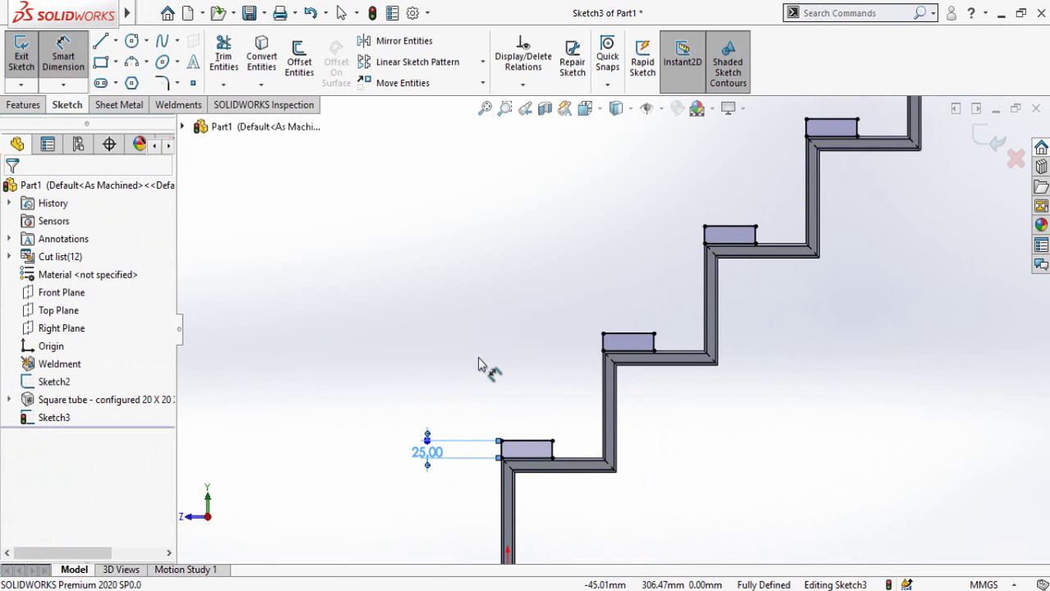
Extrude the six rectangles up to the outer side face of the square tube frame
{"action": "left_click", "coordinate": [23, 106]}
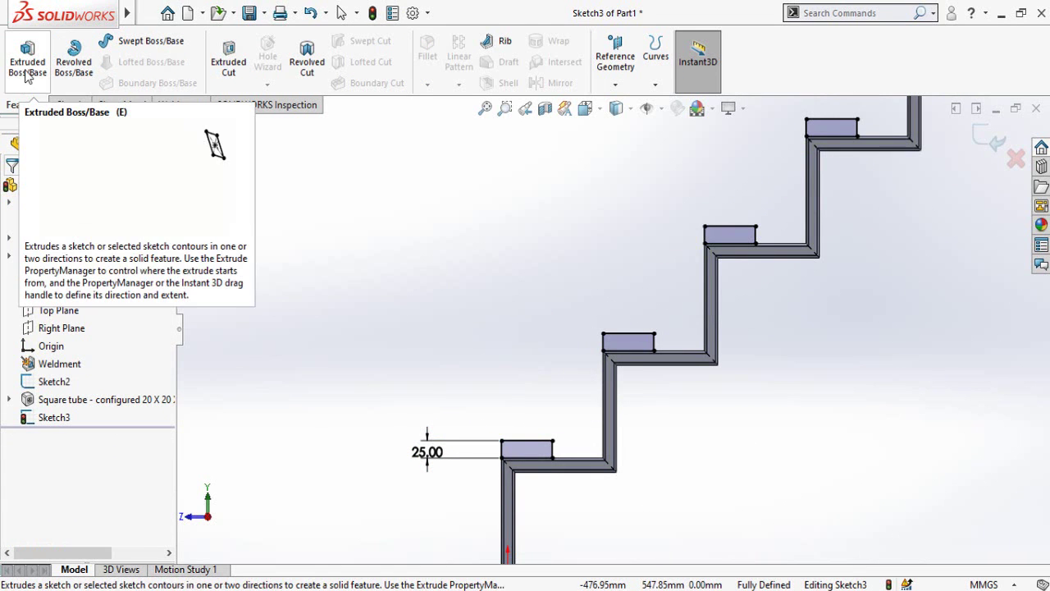
{"action": "left_click", "coordinate": [27, 72]}
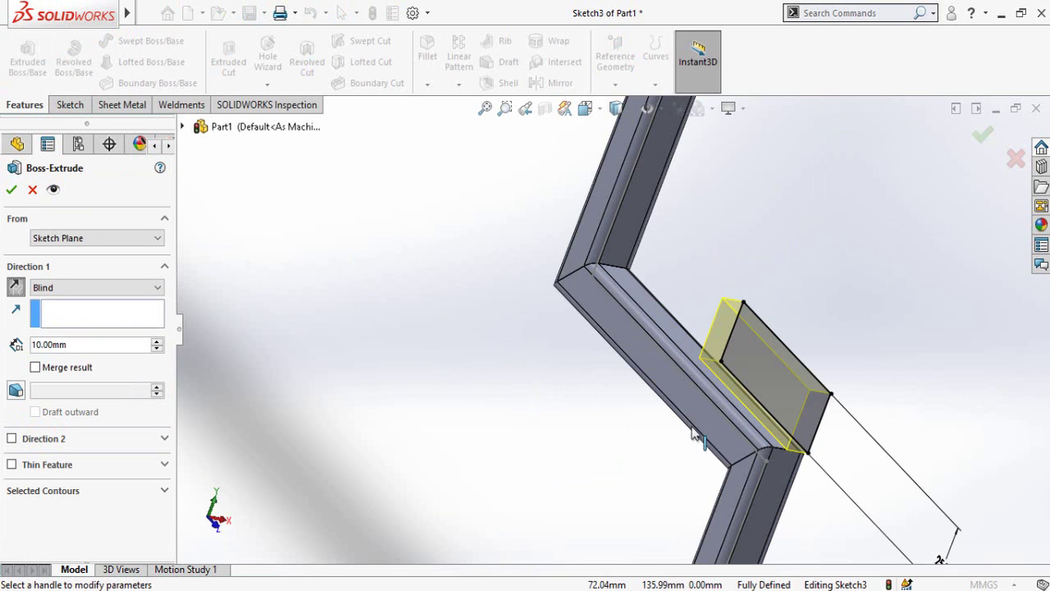
{"action": "left_click", "coordinate": [704, 427]}
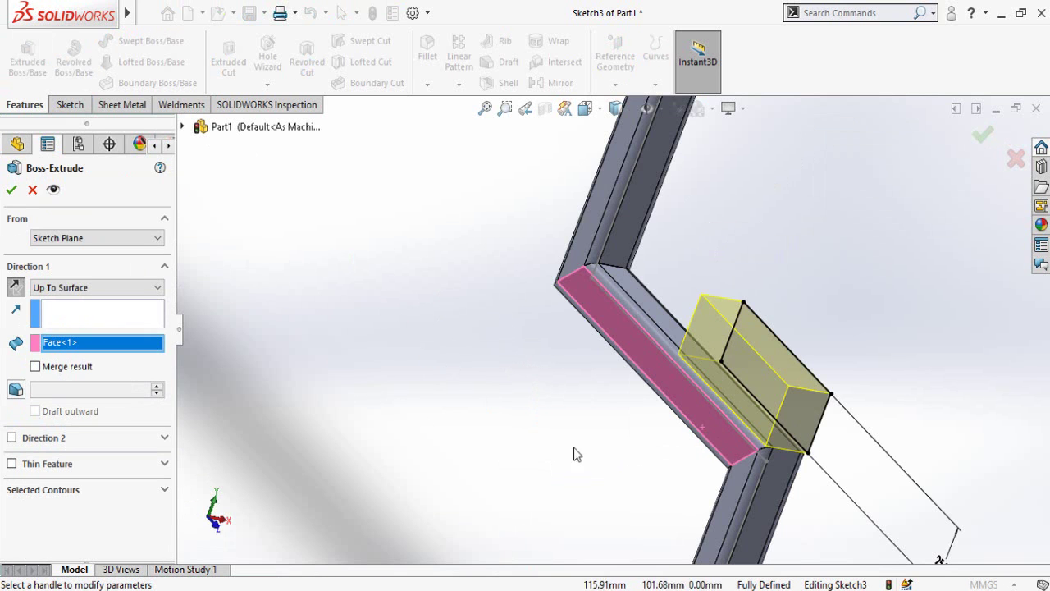
{"action": "scroll", "coordinate": [599, 451], "scroll_direction": "up", "scroll_amount": 3}
{"action": "middle_click_drag", "start_coordinate": [599, 457], "coordinate": [520, 326]}
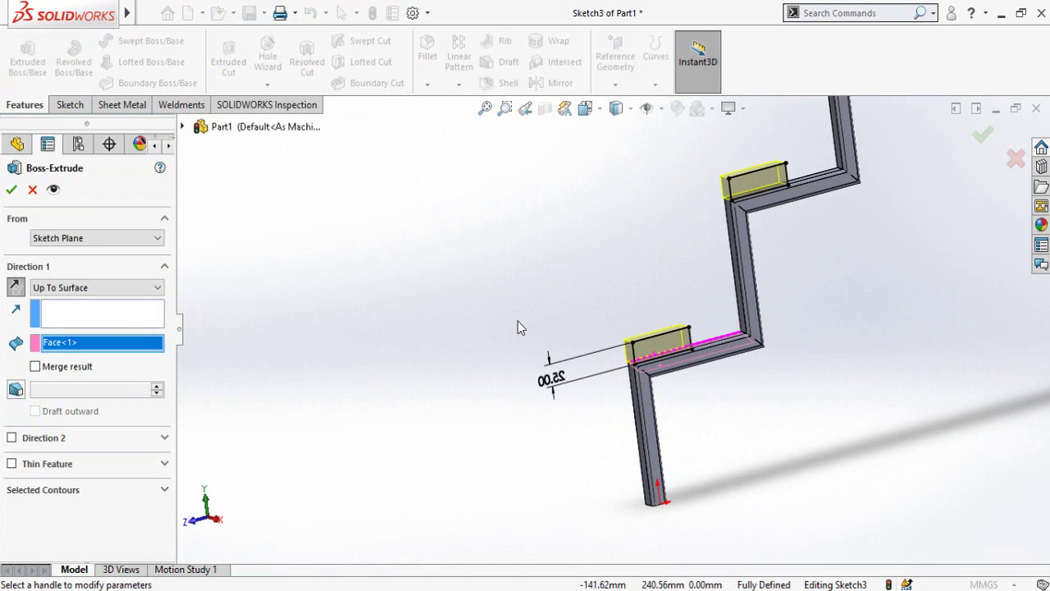
{"action": "left_click", "coordinate": [12, 191]}
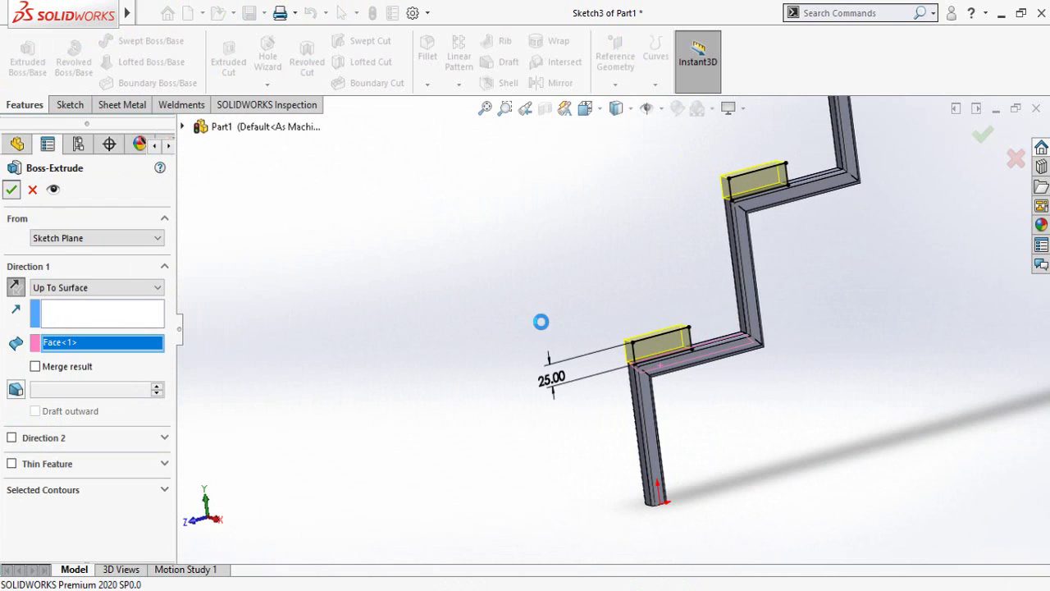
Start a sketch on the front end face of the block on the lowest tread
{"action": "scroll", "coordinate": [648, 336], "scroll_direction": "down", "scroll_amount": 5}
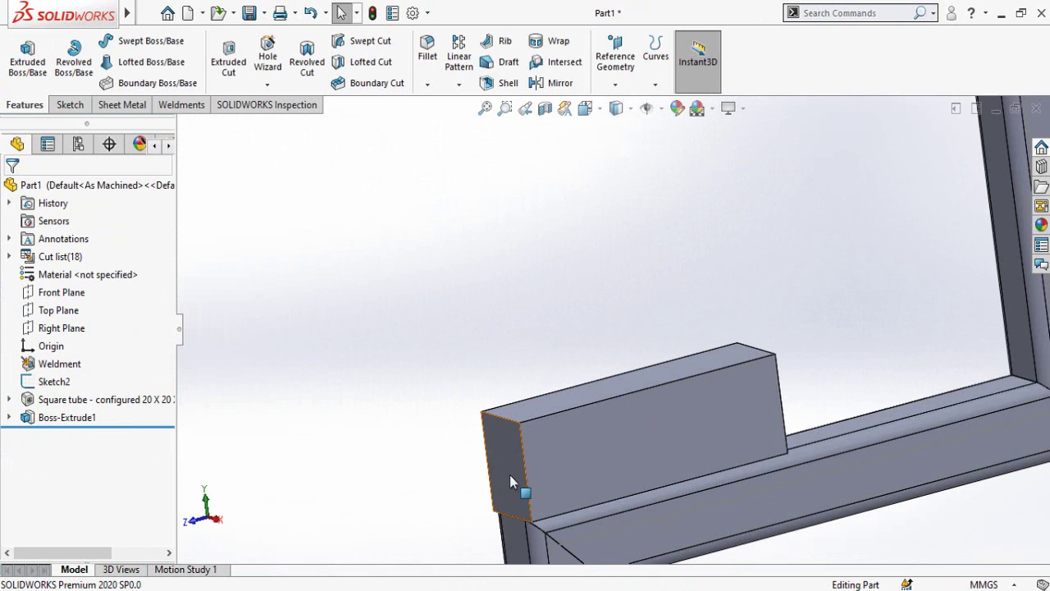
{"action": "left_click", "coordinate": [511, 475]}
{"action": "left_click", "coordinate": [587, 433]}
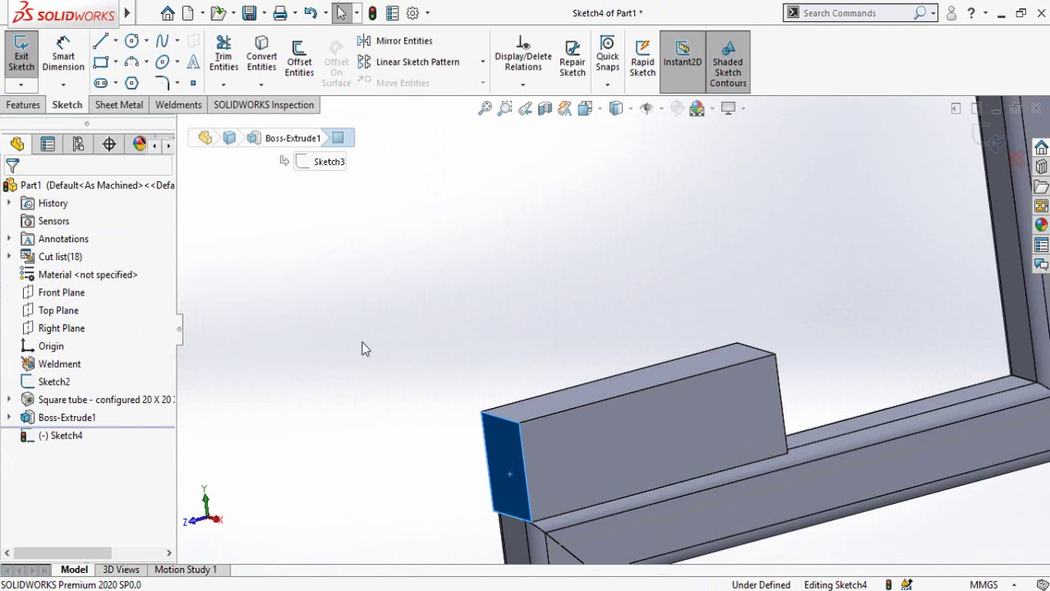
{"action": "key", "text": "ctrl+8"}
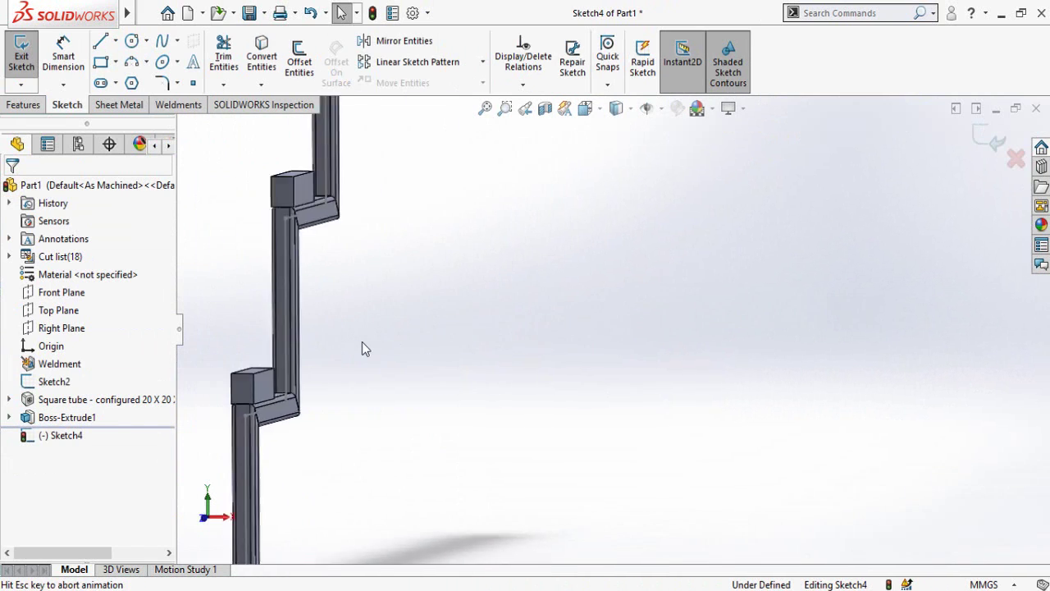
Draw a circle on the front face of the lowest block, centred on the frame's vertical centre line
{"action": "scroll", "coordinate": [652, 443], "scroll_direction": "down", "scroll_amount": 3}
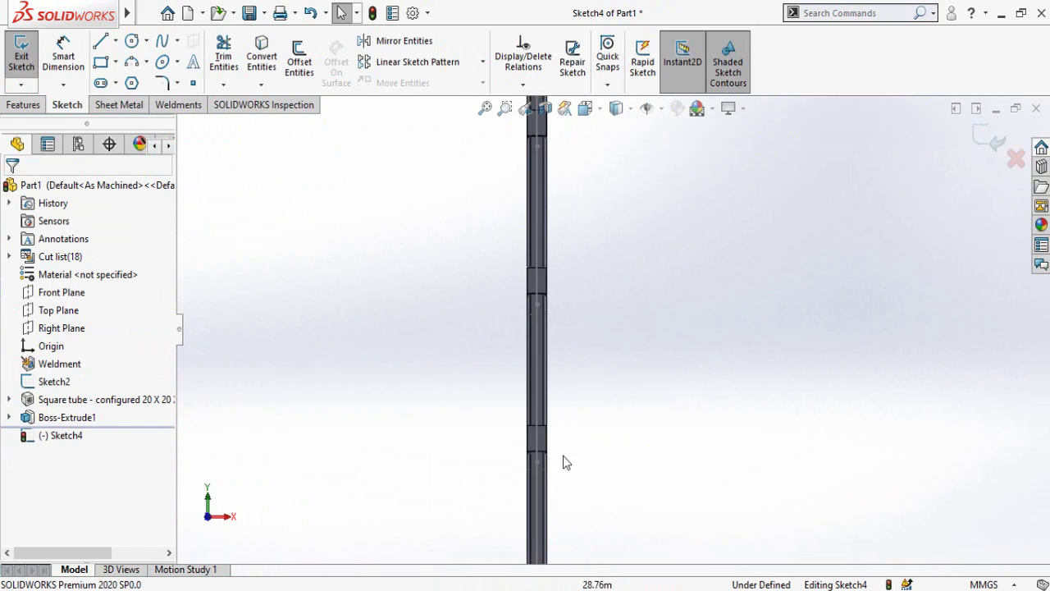
{"action": "scroll", "coordinate": [566, 453], "scroll_direction": "down", "scroll_amount": 2}
{"action": "scroll", "coordinate": [579, 444], "scroll_direction": "down", "scroll_amount": 3}
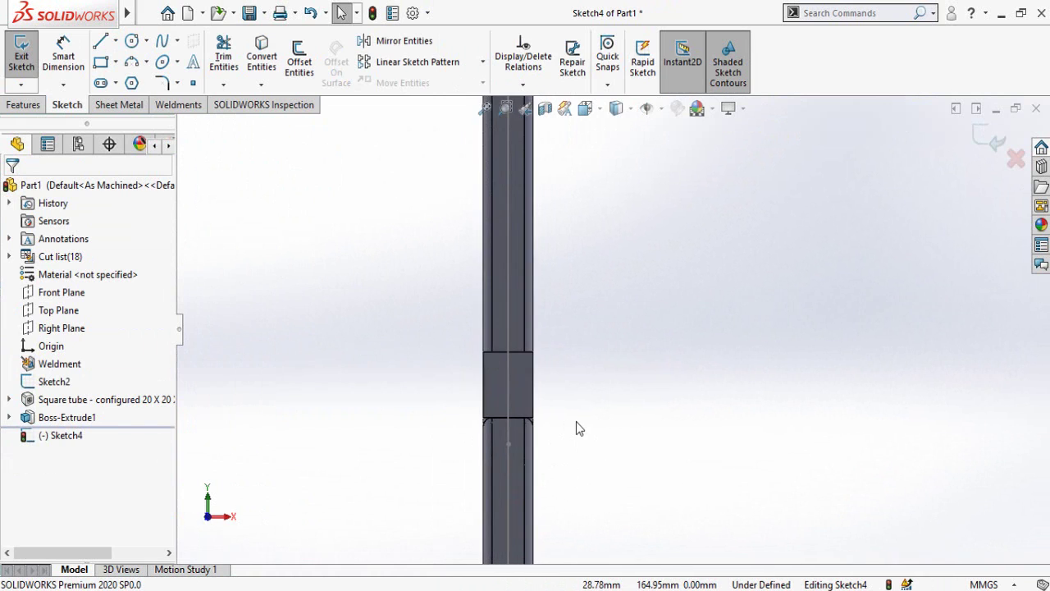
{"action": "scroll", "coordinate": [539, 383], "scroll_direction": "down", "scroll_amount": 2}
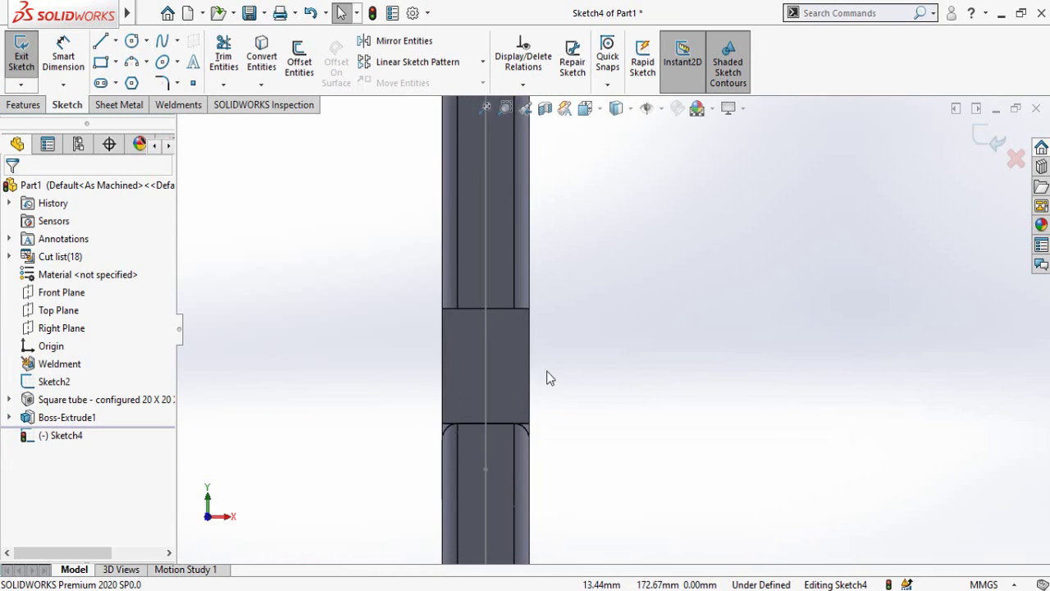
{"action": "left_click", "coordinate": [132, 41]}
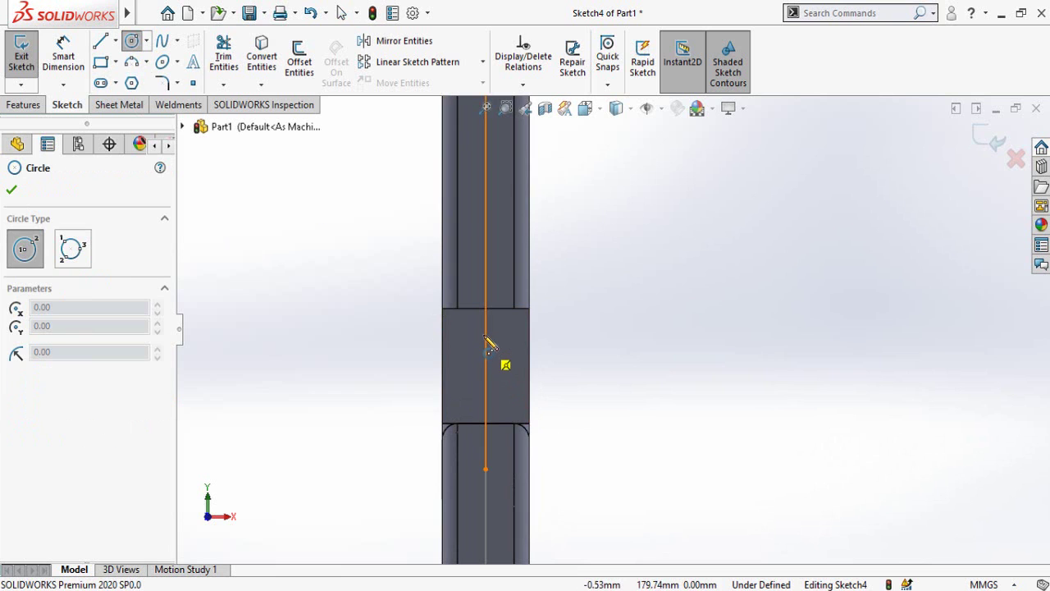
{"action": "left_click", "coordinate": [486, 335]}
{"action": "left_click", "coordinate": [500, 354]}
Draw circles centred on the vertical centre line on the second, third and fourth blocks from the floor
{"action": "scroll", "coordinate": [566, 275], "scroll_direction": "up", "scroll_amount": 5}
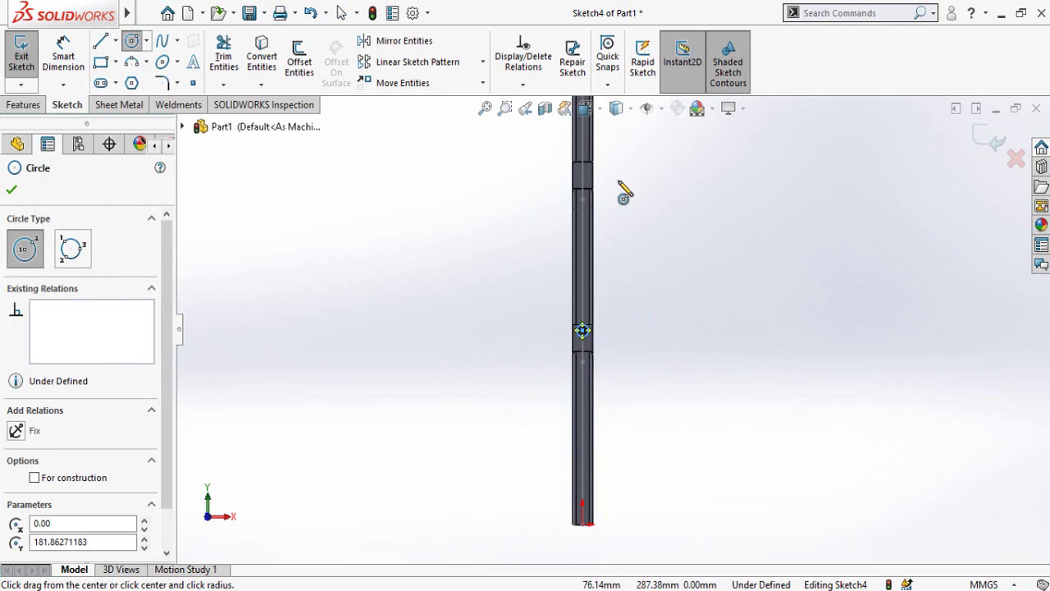
{"action": "scroll", "coordinate": [618, 179], "scroll_direction": "down", "scroll_amount": 3}
{"action": "left_click", "coordinate": [549, 200]}
{"action": "left_click", "coordinate": [568, 223]}
Draw circles centred on the front faces of the two highest blocks
{"action": "scroll", "coordinate": [599, 262], "scroll_direction": "up", "scroll_amount": 4}
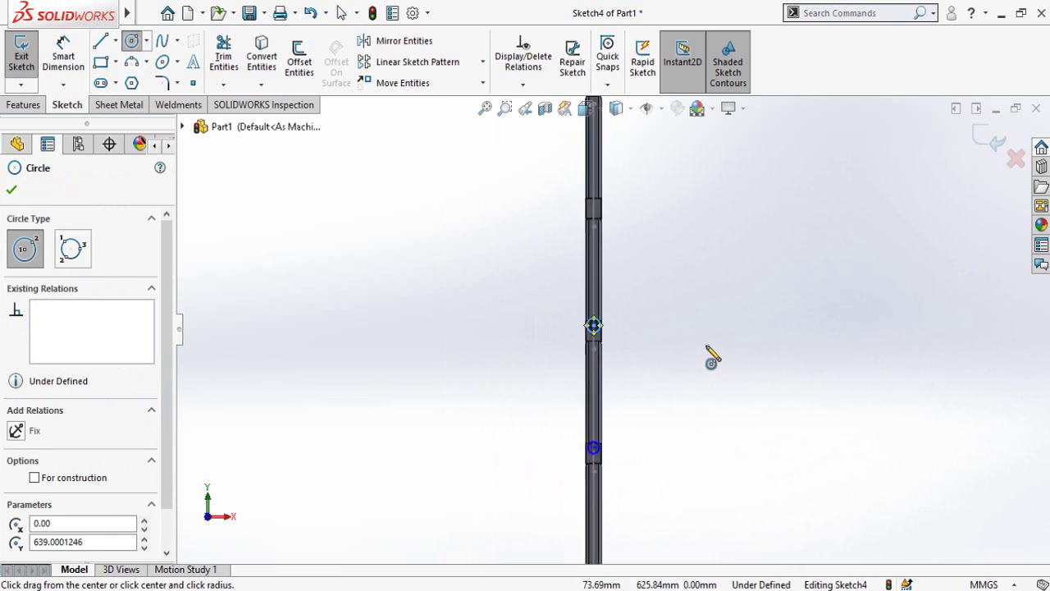
{"action": "scroll", "coordinate": [711, 356], "scroll_direction": "down", "scroll_amount": 4}
{"action": "left_click", "coordinate": [460, 215]}
{"action": "left_click", "coordinate": [472, 231]}
{"action": "scroll", "coordinate": [603, 295], "scroll_direction": "up", "scroll_amount": 4}
{"action": "scroll", "coordinate": [576, 157], "scroll_direction": "down", "scroll_amount": 4}
{"action": "left_click", "coordinate": [516, 199]}
{"action": "left_click", "coordinate": [563, 223]}
Select all six circles and add an equal relation between them
{"action": "scroll", "coordinate": [612, 329], "scroll_direction": "up", "scroll_amount": 7}
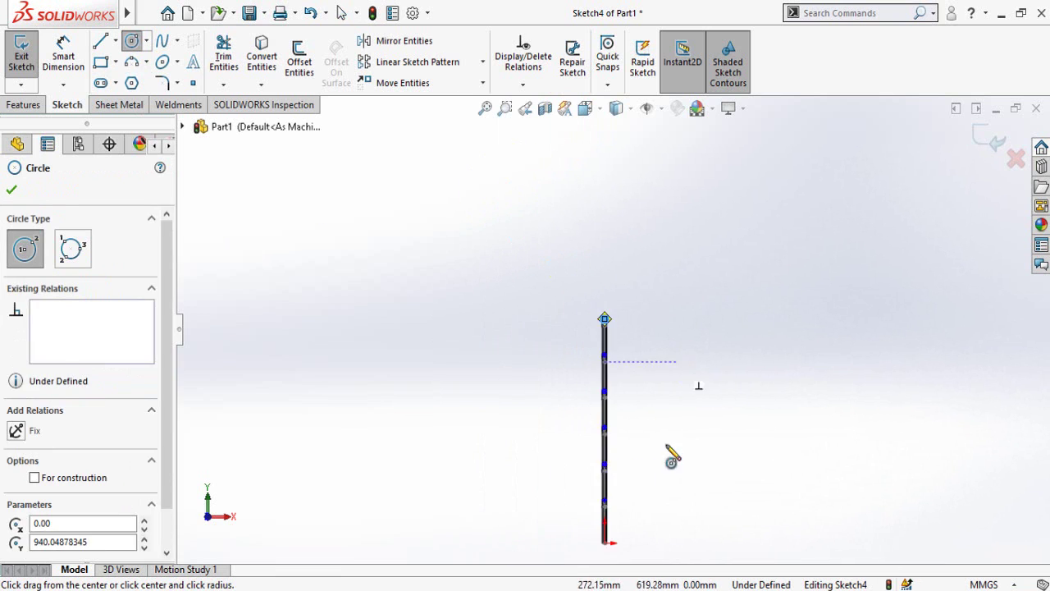
{"action": "key", "text": "Escape"}
{"action": "mouse_move", "coordinate": [692, 245]}
{"action": "left_mouse_down"}
{"action": "mouse_move", "coordinate": [578, 399]}
{"action": "mouse_move", "coordinate": [525, 546]}
{"action": "left_mouse_up"}
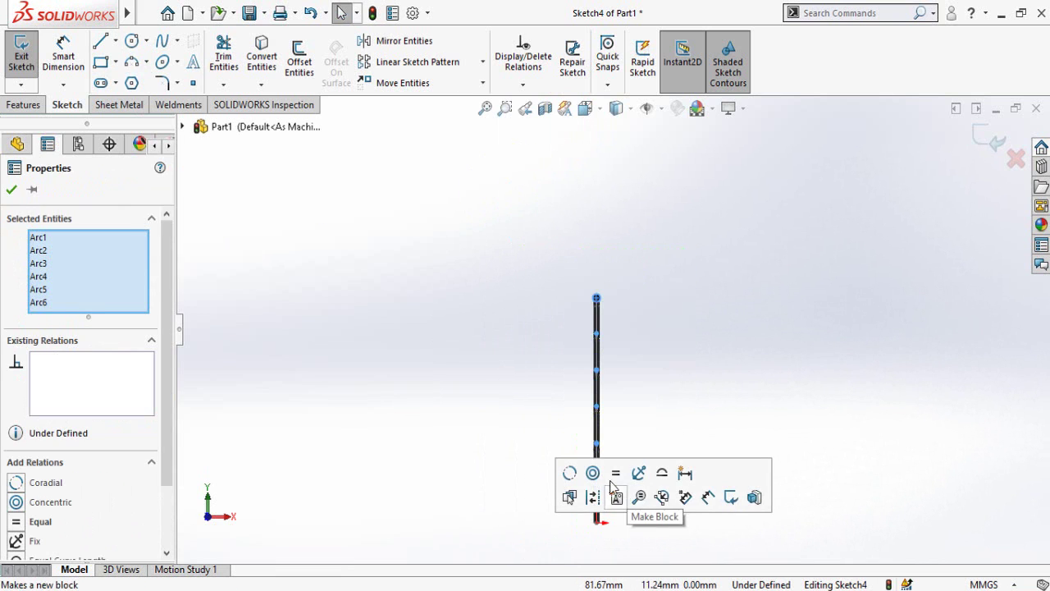
{"action": "left_click", "coordinate": [616, 472]}
Dimension the centre of the highest circle 7 mm below the upper edge of its block
{"action": "scroll", "coordinate": [649, 393], "scroll_direction": "down", "scroll_amount": 3}
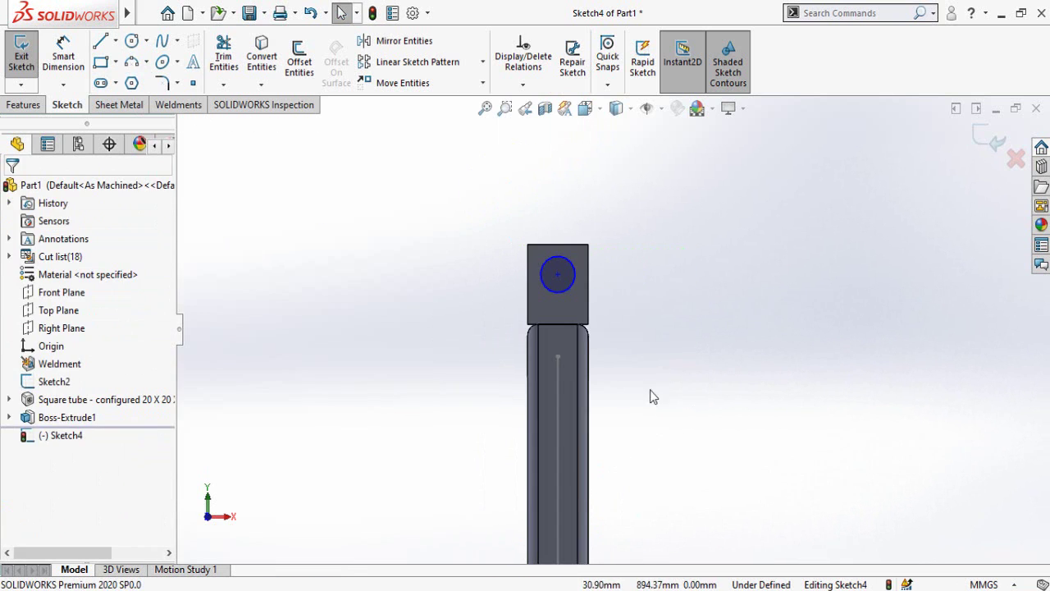
{"action": "right_click_drag", "start_coordinate": [649, 394], "coordinate": [570, 246]}
{"action": "left_click", "coordinate": [566, 245]}
{"action": "left_click", "coordinate": [563, 263]}
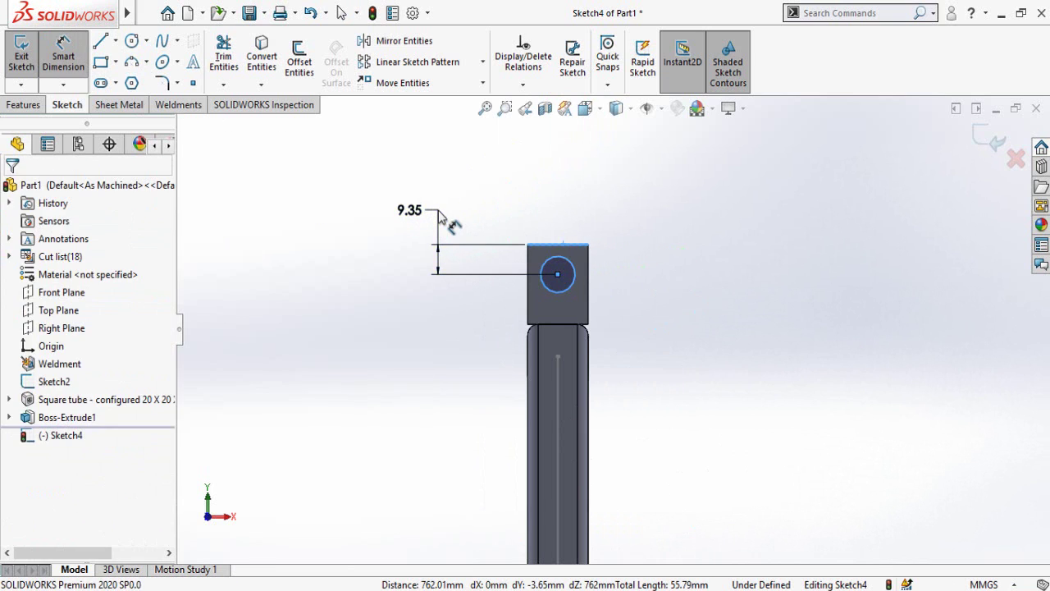
{"action": "left_click", "coordinate": [447, 220]}
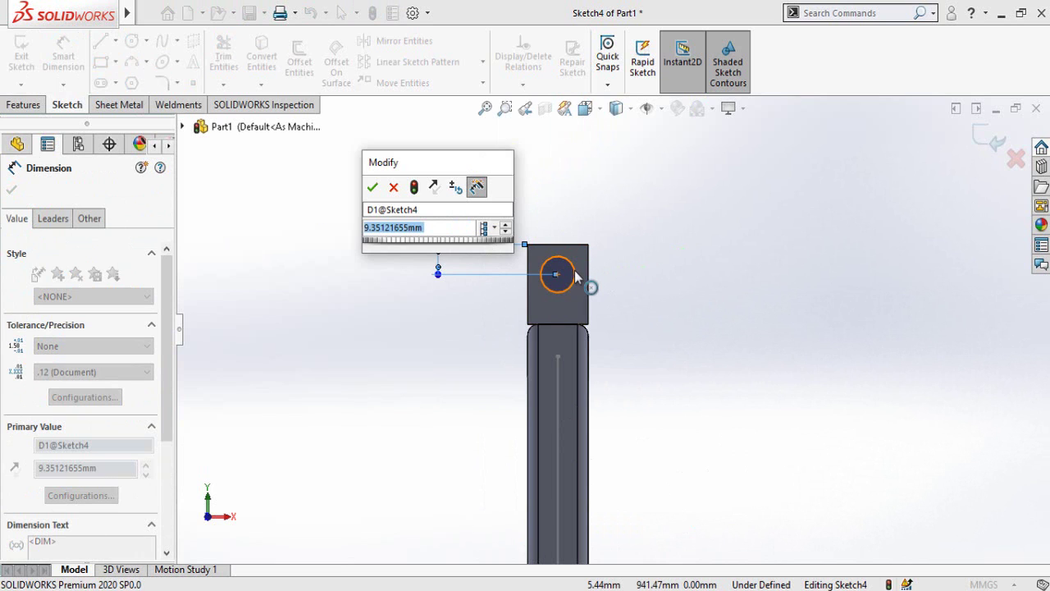
{"action": "type", "text": "7"}
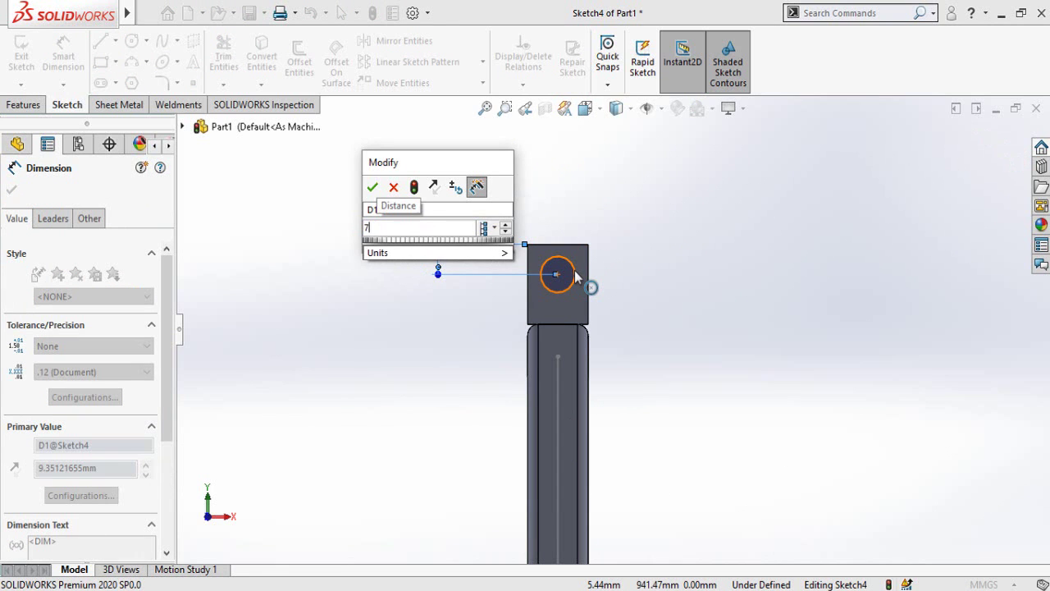
{"action": "key", "text": "Return"}
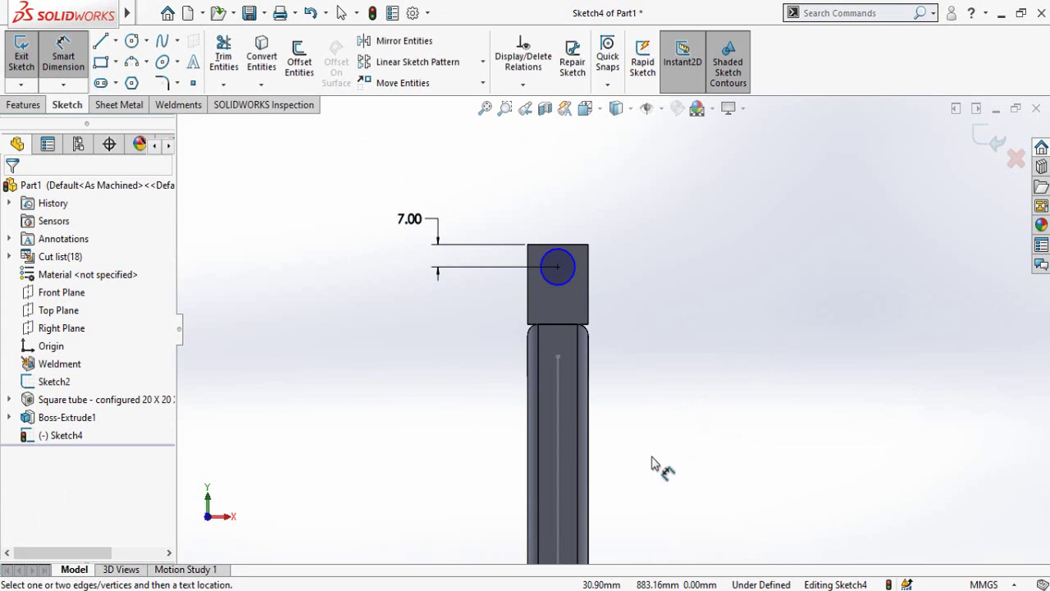
Dimension the centre of the second-highest circle 7 mm below its block's upper edge
{"action": "scroll", "coordinate": [651, 414], "scroll_direction": "up", "scroll_amount": 3}
{"action": "scroll", "coordinate": [632, 427], "scroll_direction": "down", "scroll_amount": 5}
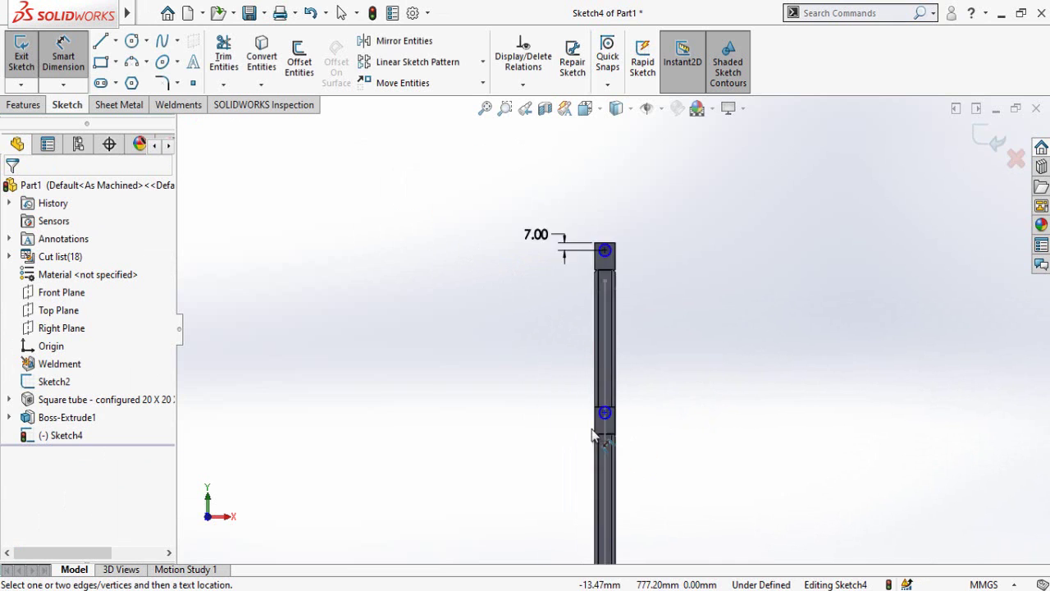
{"action": "scroll", "coordinate": [686, 321], "scroll_direction": "down", "scroll_amount": 3}
{"action": "left_click", "coordinate": [634, 313]}
{"action": "left_click", "coordinate": [635, 338]}
{"action": "left_click", "coordinate": [409, 309]}
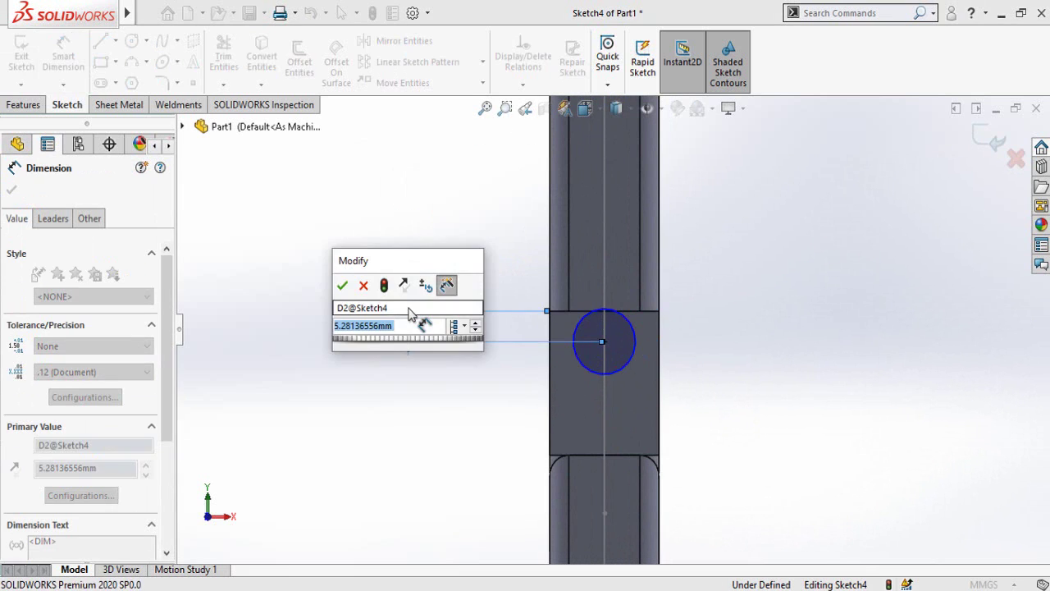
{"action": "type", "text": "7"}
{"action": "key", "text": "Return"}
Dimension the centre of the third-highest circle 7 mm below its block's upper edge
{"action": "scroll", "coordinate": [612, 330], "scroll_direction": "up", "scroll_amount": 8}
{"action": "scroll", "coordinate": [628, 276], "scroll_direction": "down", "scroll_amount": 5}
{"action": "left_click", "coordinate": [645, 284]}
{"action": "left_click", "coordinate": [583, 312]}
{"action": "left_click", "coordinate": [369, 238]}
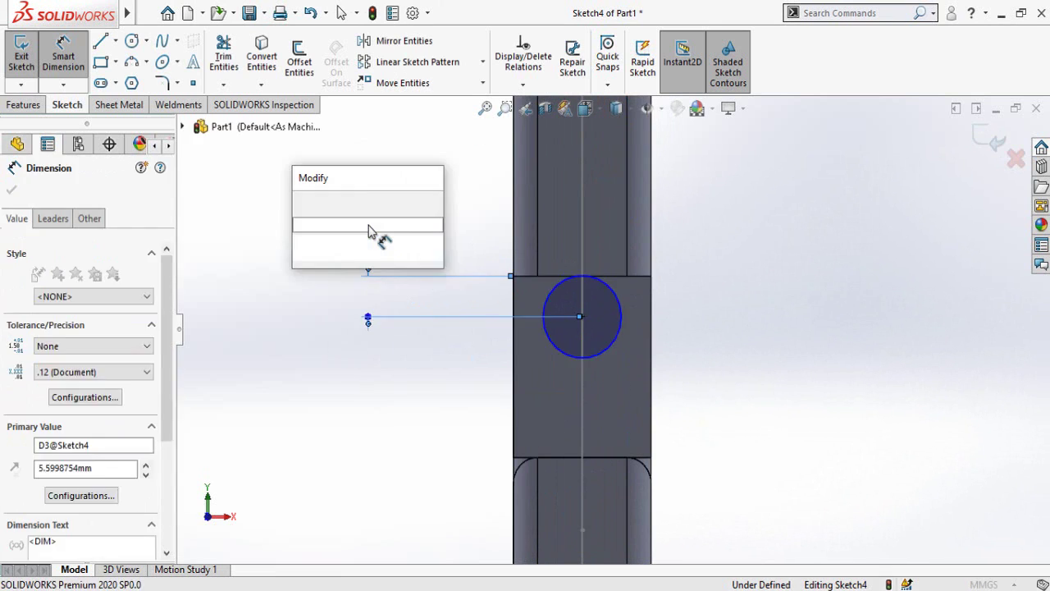
{"action": "type", "text": "7"}
{"action": "key", "text": "Return"}
Dimension the centre of the fourth-highest circle 7 mm below its block's upper edge
{"action": "scroll", "coordinate": [634, 435], "scroll_direction": "up", "scroll_amount": 2}
{"action": "scroll", "coordinate": [609, 336], "scroll_direction": "up", "scroll_amount": 2}
{"action": "scroll", "coordinate": [624, 300], "scroll_direction": "down", "scroll_amount": 3}
{"action": "left_click", "coordinate": [624, 297]}
{"action": "left_click", "coordinate": [589, 328]}
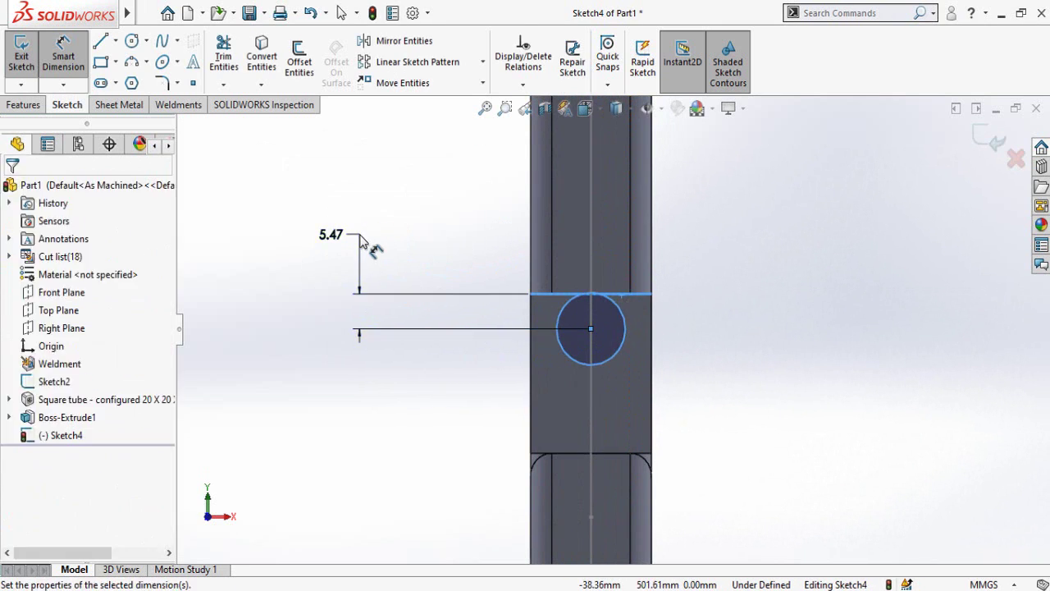
{"action": "left_click", "coordinate": [371, 243]}
{"action": "type", "text": "7"}
{"action": "key", "text": "Return"}
Dimension the centre of the second-lowest circle 7 mm below its block's upper edge
{"action": "left_click", "coordinate": [574, 382]}
{"action": "left_click", "coordinate": [605, 418]}
{"action": "left_click", "coordinate": [385, 348]}
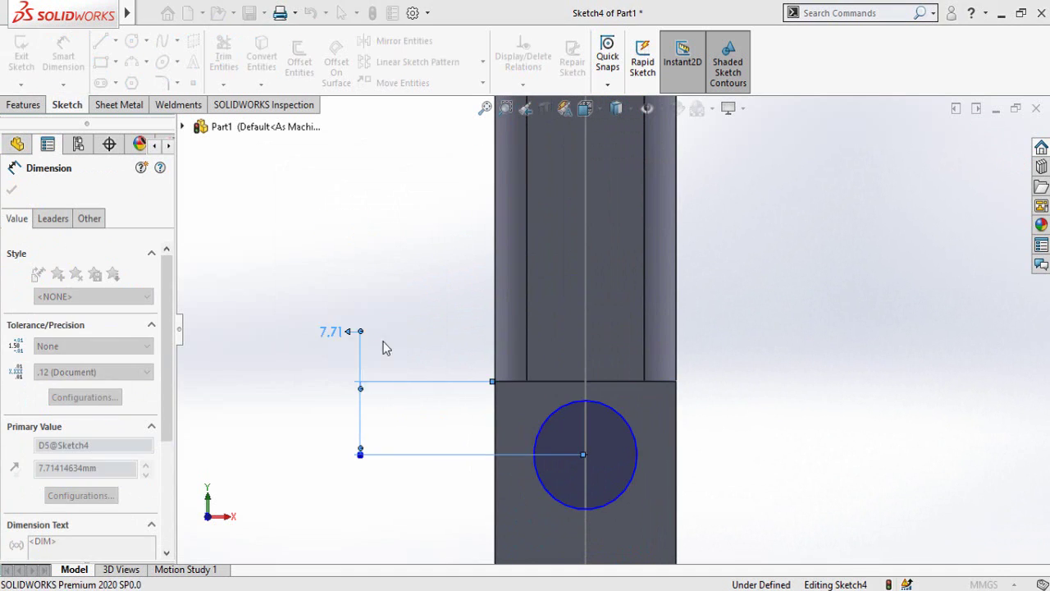
{"action": "type", "text": "7"}
{"action": "key", "text": "Return"}
Dimension the centre of the lowest circle 7 mm below its block's upper edge and finish dimensioning
{"action": "scroll", "coordinate": [611, 505], "scroll_direction": "up", "scroll_amount": 5}
{"action": "scroll", "coordinate": [611, 504], "scroll_direction": "down", "scroll_amount": 5}
{"action": "left_click", "coordinate": [615, 356]}
{"action": "left_click", "coordinate": [498, 364]}
{"action": "left_click", "coordinate": [339, 277]}
{"action": "type", "text": "7"}
{"action": "key", "text": "Return"}
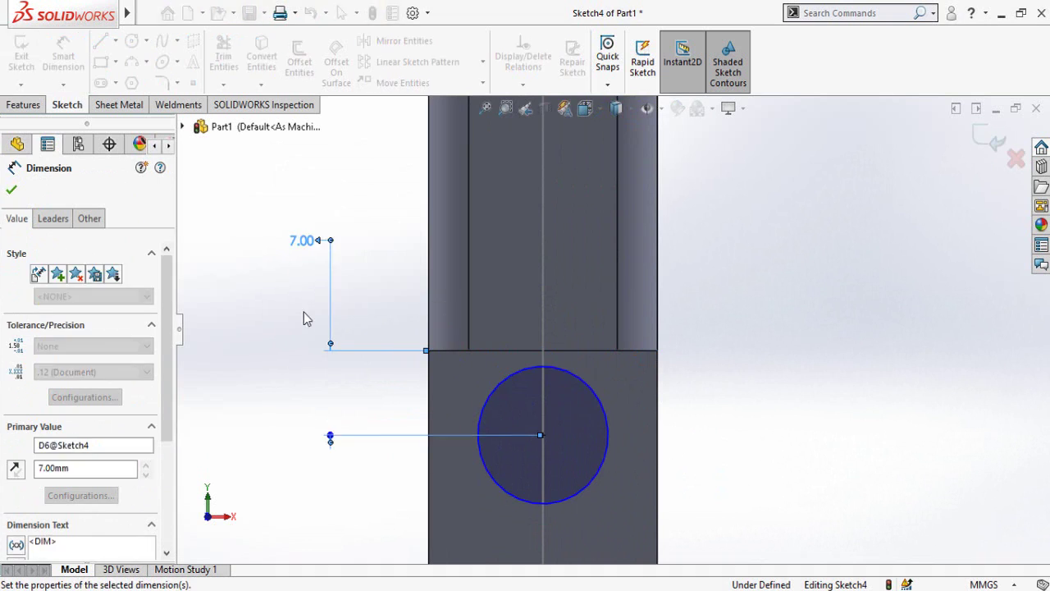
{"action": "scroll", "coordinate": [627, 471], "scroll_direction": "up", "scroll_amount": 5}
{"action": "scroll", "coordinate": [663, 347], "scroll_direction": "down", "scroll_amount": 1}
{"action": "scroll", "coordinate": [640, 211], "scroll_direction": "up", "scroll_amount": 6}
{"action": "scroll", "coordinate": [598, 293], "scroll_direction": "down", "scroll_amount": 3}
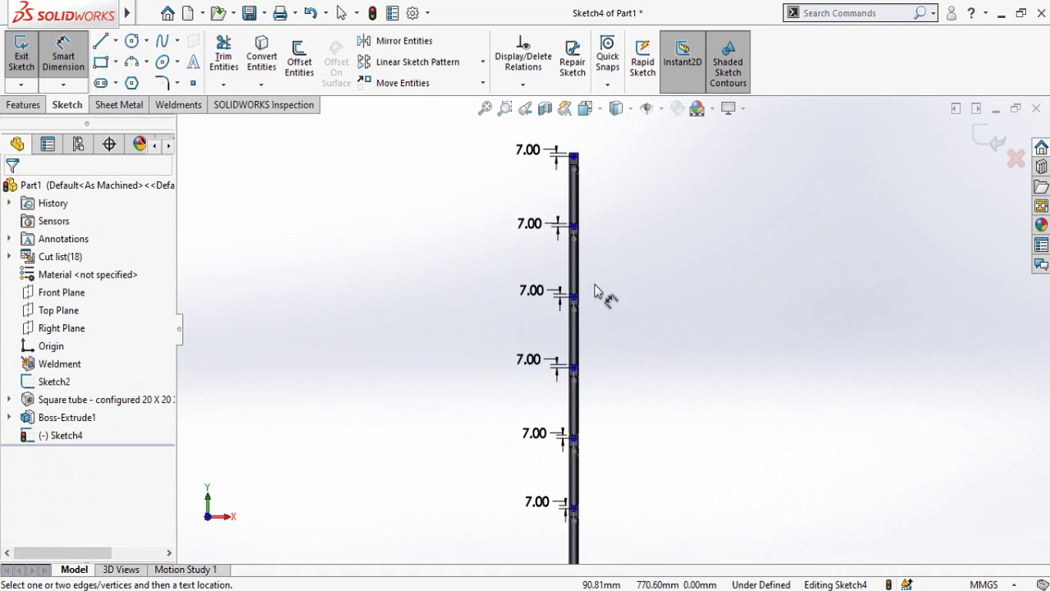
{"action": "key", "text": "Escape"}
Dimension the diameter of the highest circle to 10 mm
{"action": "scroll", "coordinate": [608, 183], "scroll_direction": "down", "scroll_amount": 3}
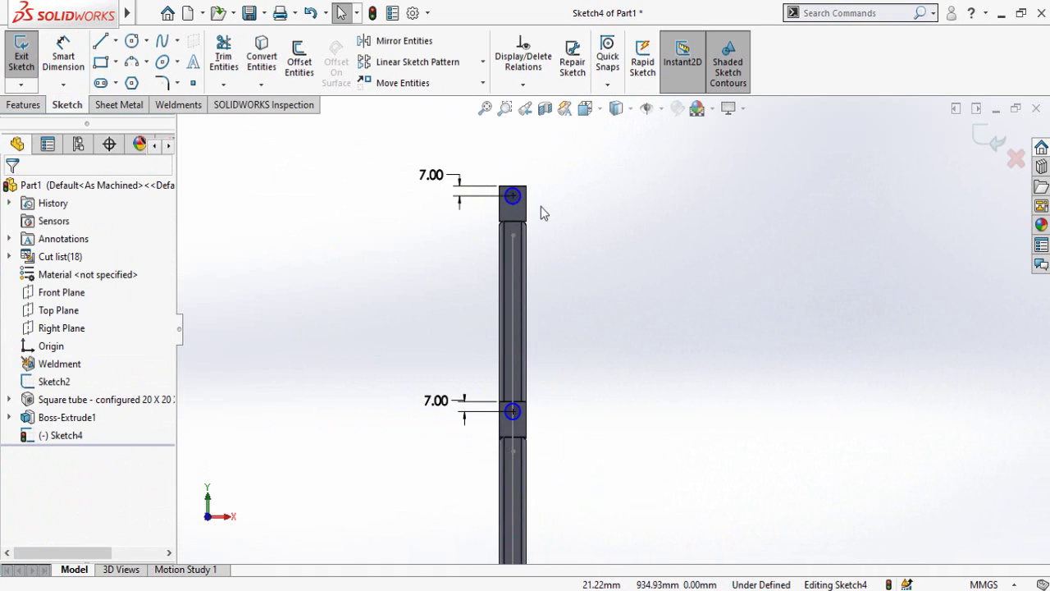
{"action": "scroll", "coordinate": [541, 209], "scroll_direction": "down", "scroll_amount": 3}
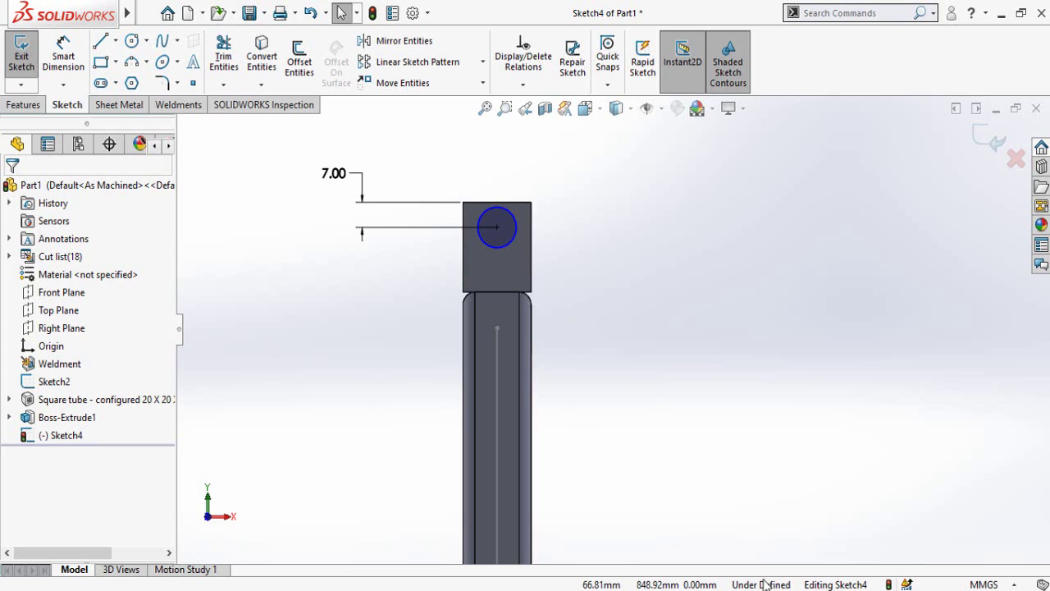
{"action": "scroll", "coordinate": [506, 325], "scroll_direction": "up", "scroll_amount": 4}
{"action": "key", "text": "d"}
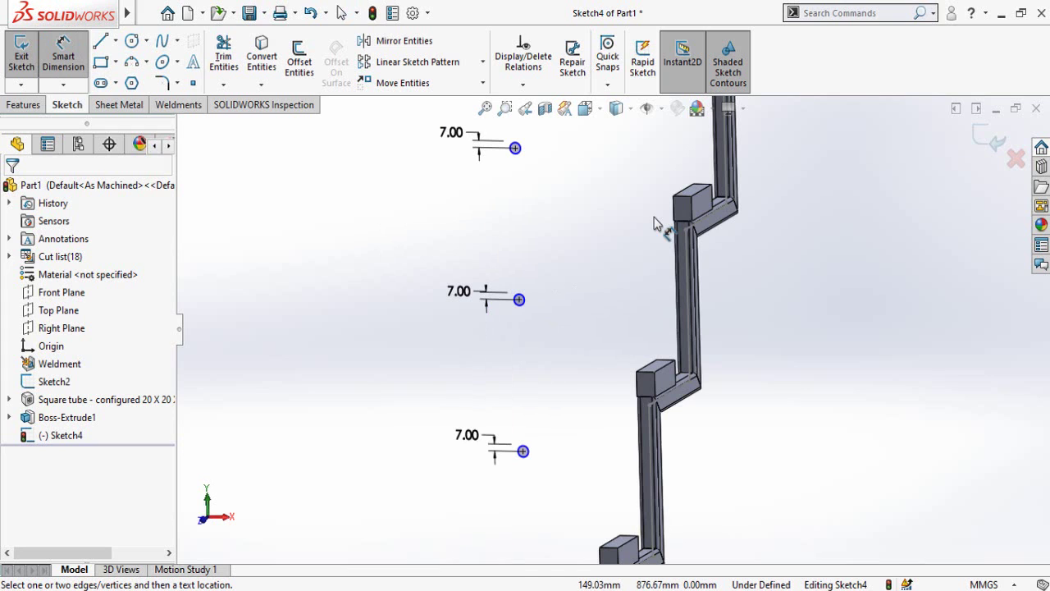
{"action": "left_click", "coordinate": [517, 161]}
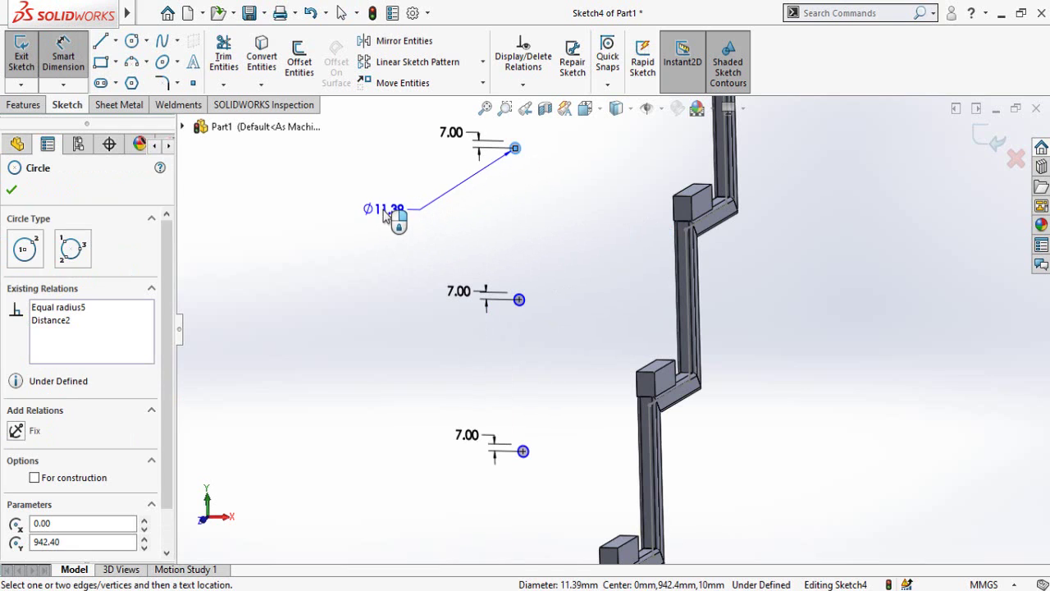
{"action": "left_click", "coordinate": [383, 213]}
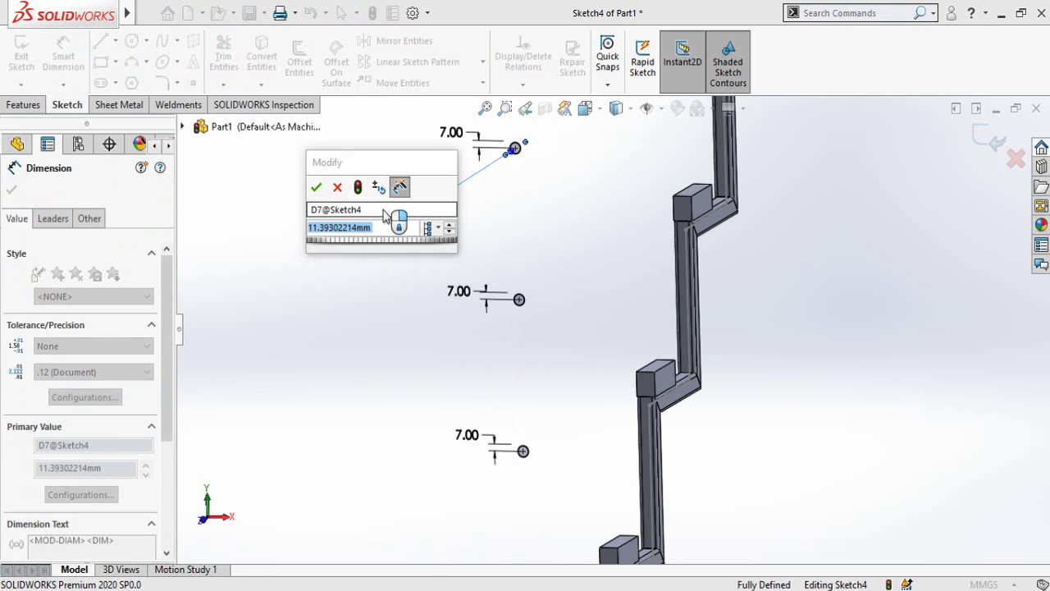
{"action": "type", "text": "1"}
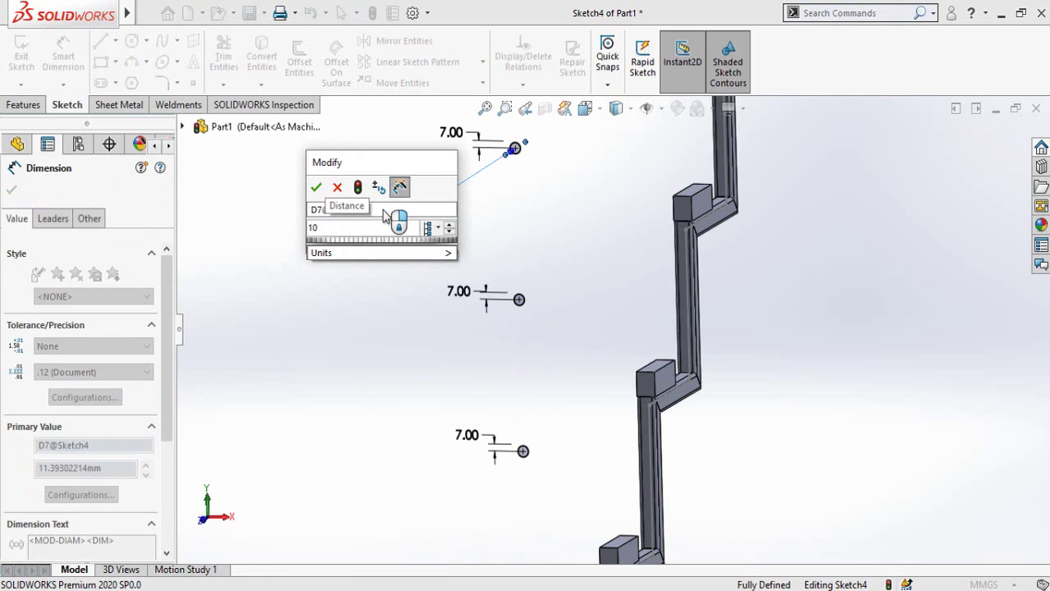
{"action": "type", "text": "0"}
{"action": "key", "text": "Return"}
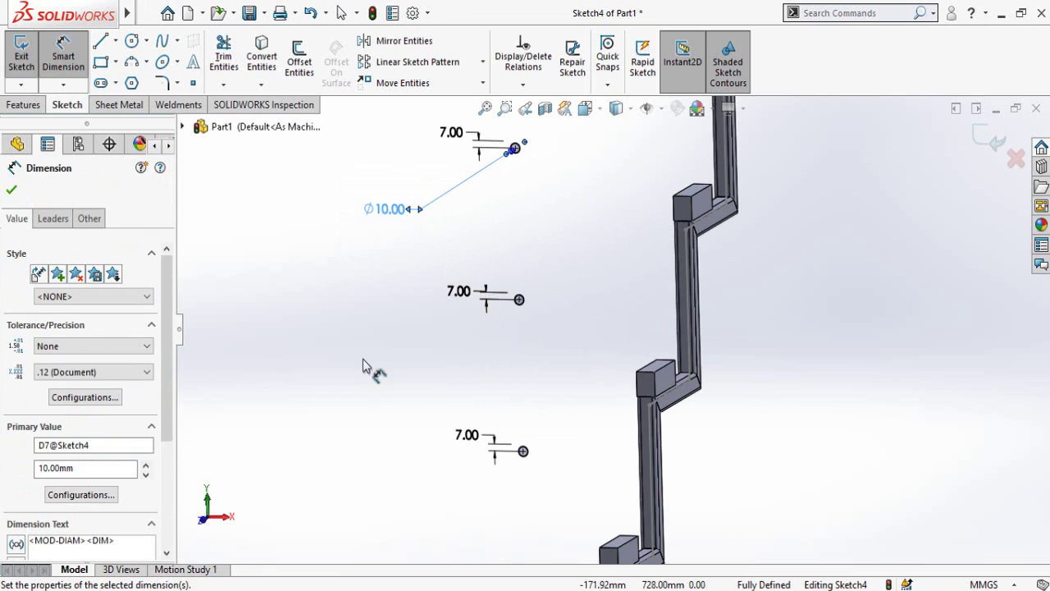
Cut-extrude the circle sketch with a Blind depth of 1040 mm through all the step-locating blocks
{"action": "scroll", "coordinate": [498, 414], "scroll_direction": "up", "scroll_amount": 2}
{"action": "scroll", "coordinate": [584, 328], "scroll_direction": "up", "scroll_amount": 5}
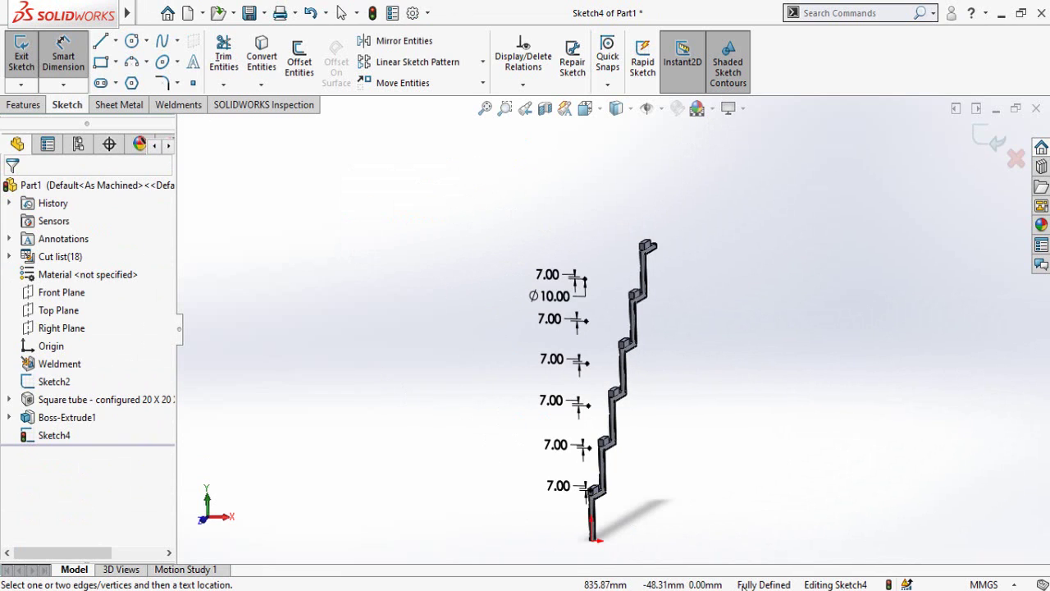
{"action": "middle_click_drag", "start_coordinate": [680, 387], "coordinate": [459, 312]}
{"action": "left_click", "coordinate": [24, 104]}
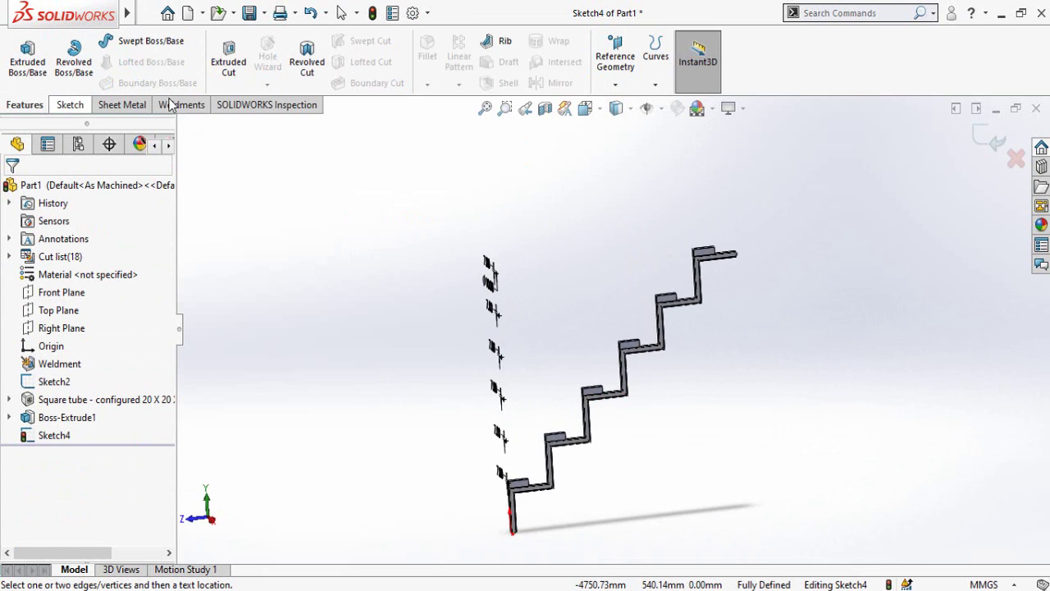
{"action": "left_click", "coordinate": [227, 66]}
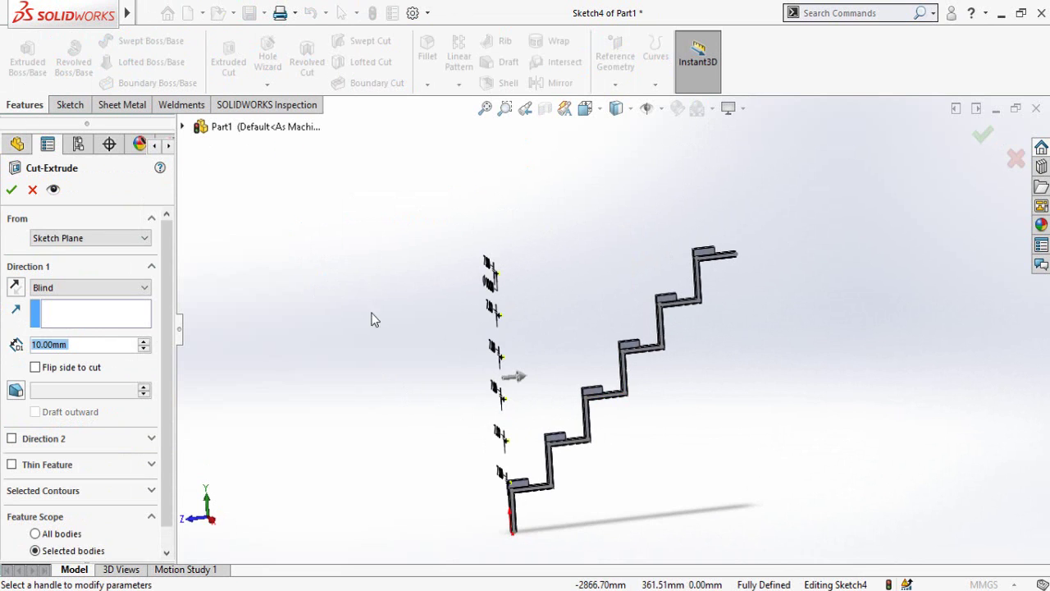
{"action": "left_click_drag", "start_coordinate": [522, 385], "coordinate": [763, 390]}
{"action": "left_click", "coordinate": [12, 190]}
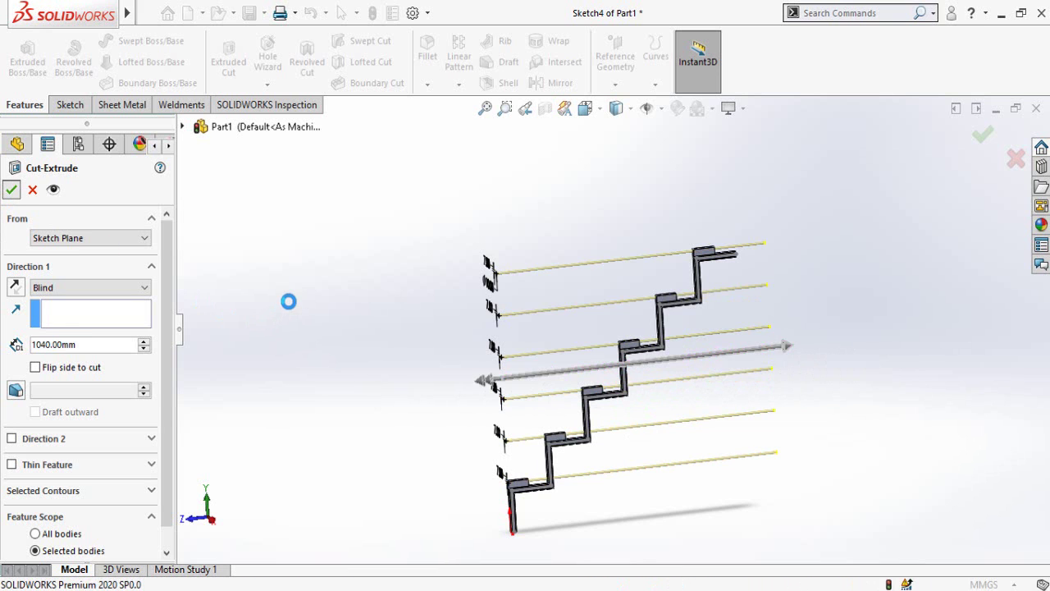
{"action": "middle_click_drag", "start_coordinate": [574, 377], "coordinate": [517, 320]}
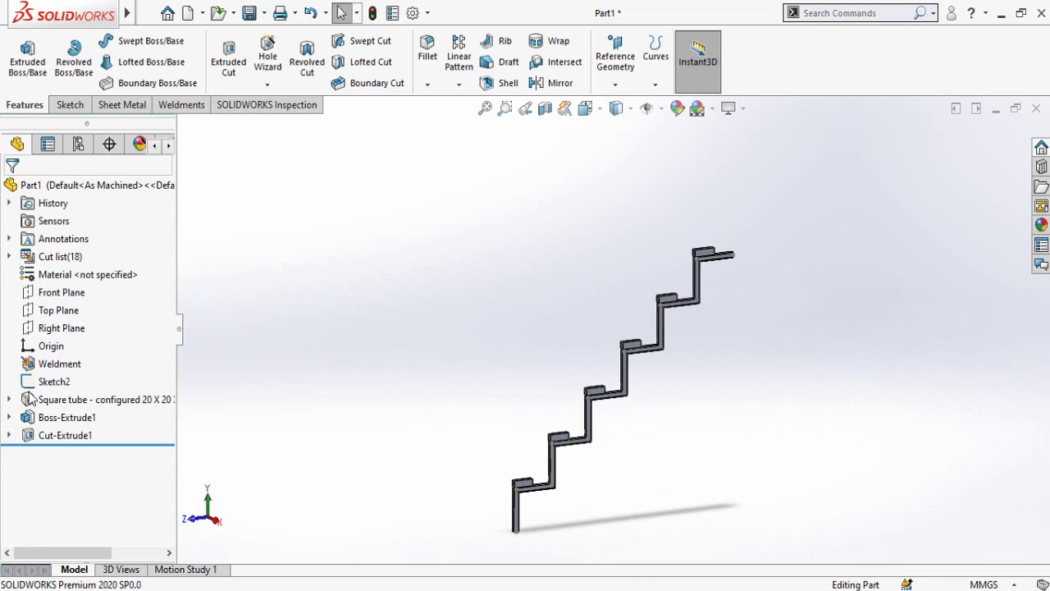
Hide the stair-shaped path sketch of the square tube frame, Sketch2
{"action": "right_click", "coordinate": [54, 382]}
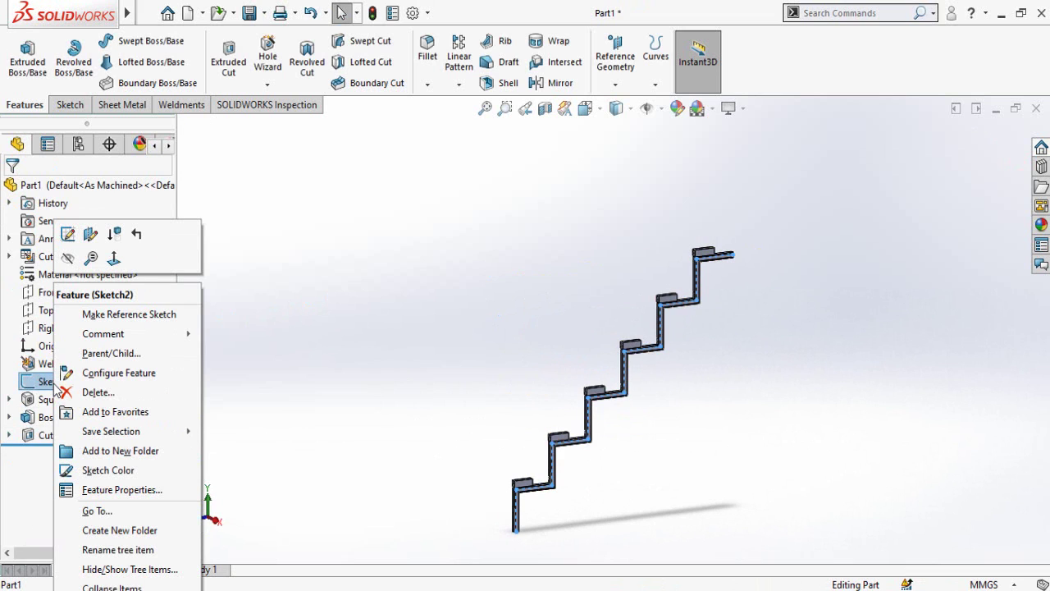
{"action": "left_click", "coordinate": [68, 257]}
{"action": "scroll", "coordinate": [541, 480], "scroll_direction": "down", "scroll_amount": 5}
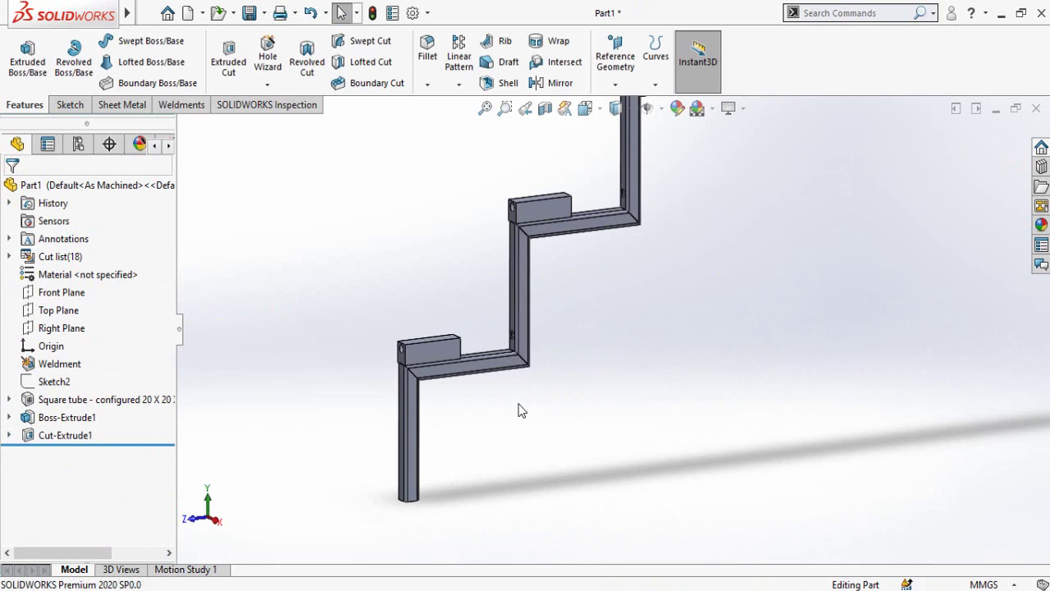
{"action": "scroll", "coordinate": [519, 410], "scroll_direction": "up", "scroll_amount": 3}
{"action": "middle_click_drag", "start_coordinate": [518, 410], "coordinate": [568, 397]}
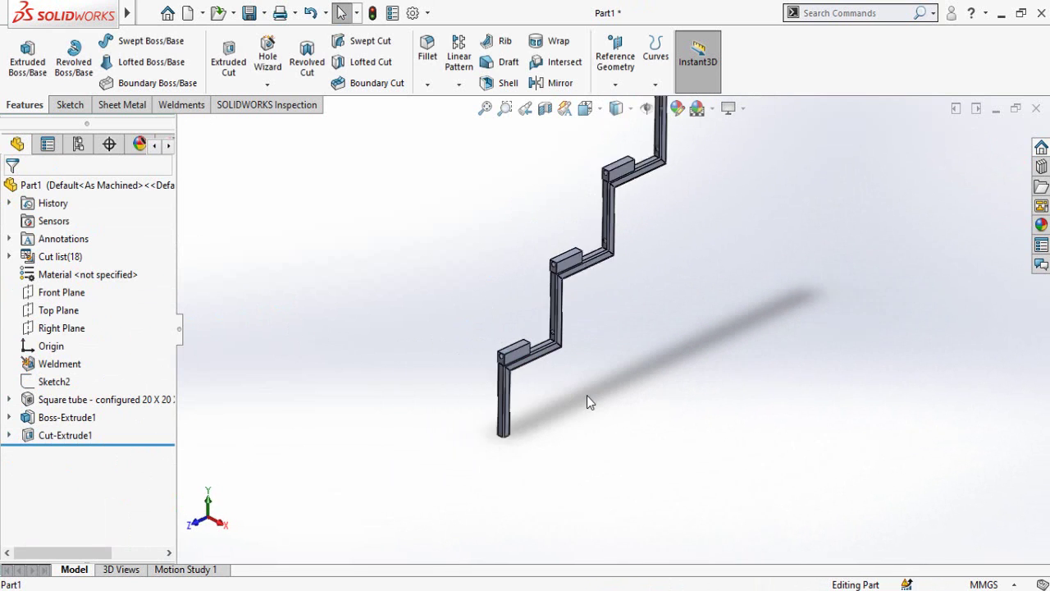
Save the part as "Side A" in the Stairs folder
{"action": "scroll", "coordinate": [587, 397], "scroll_direction": "up", "scroll_amount": 2}
{"action": "key", "text": "ctrl+s"}
{"action": "type", "text": "Side A"}
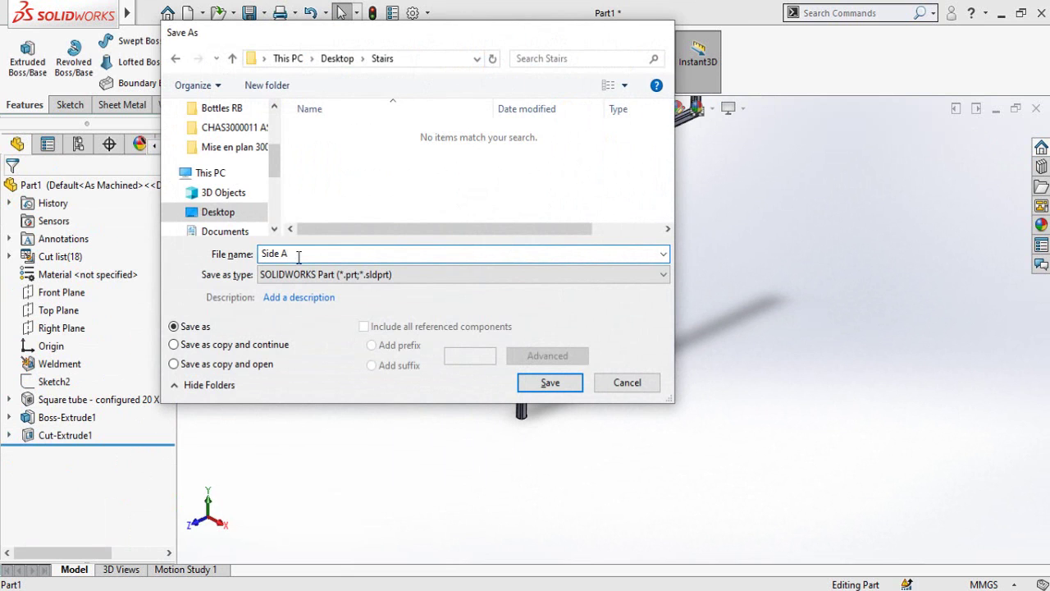
{"action": "key", "text": "Return"}
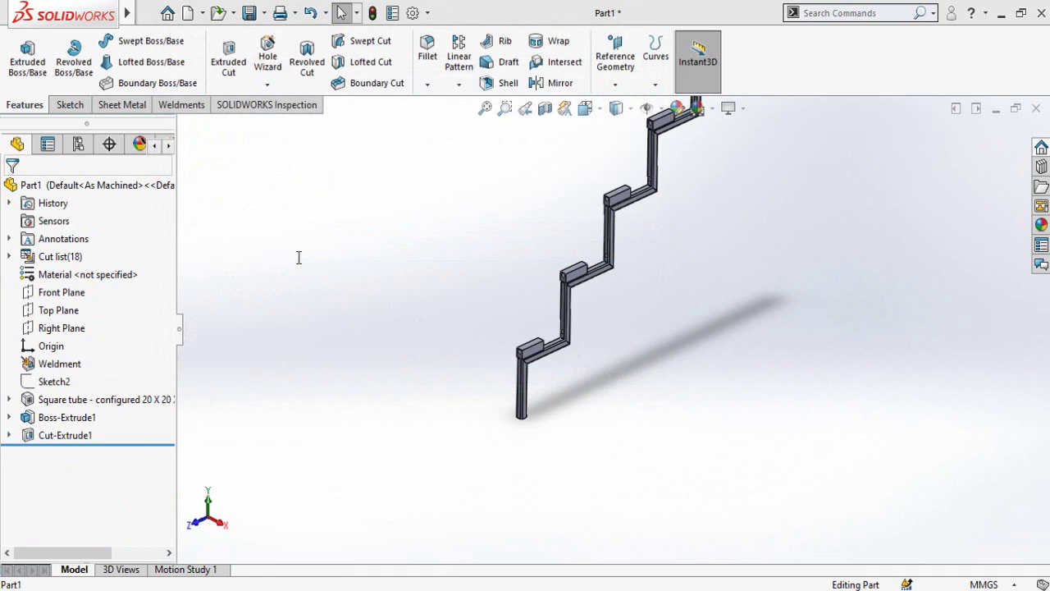
Create a new document from the Part template
{"action": "scroll", "coordinate": [611, 309], "scroll_direction": "up", "scroll_amount": 4}
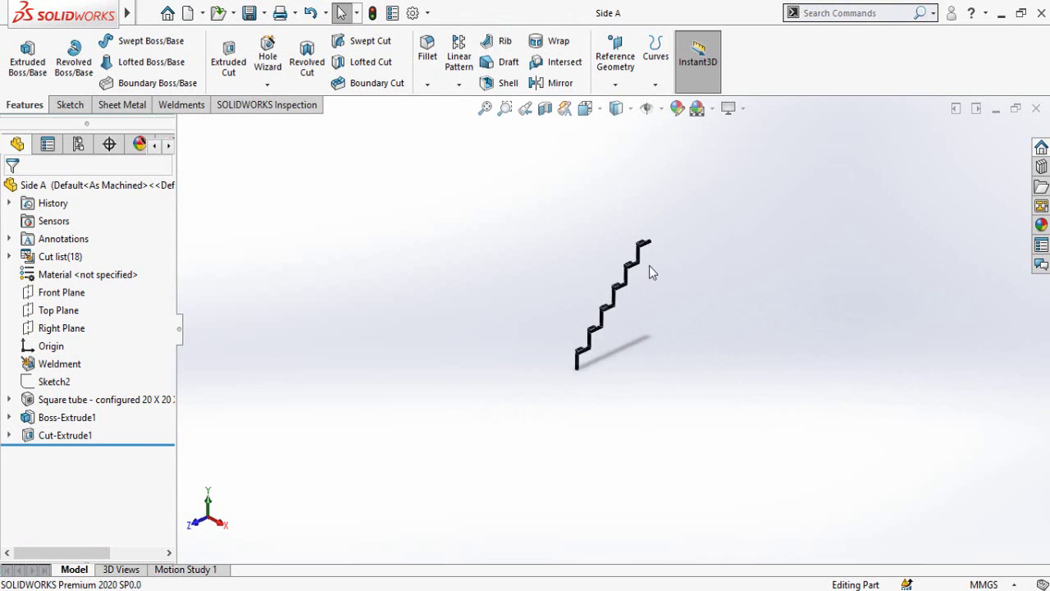
{"action": "scroll", "coordinate": [649, 265], "scroll_direction": "down", "scroll_amount": 5}
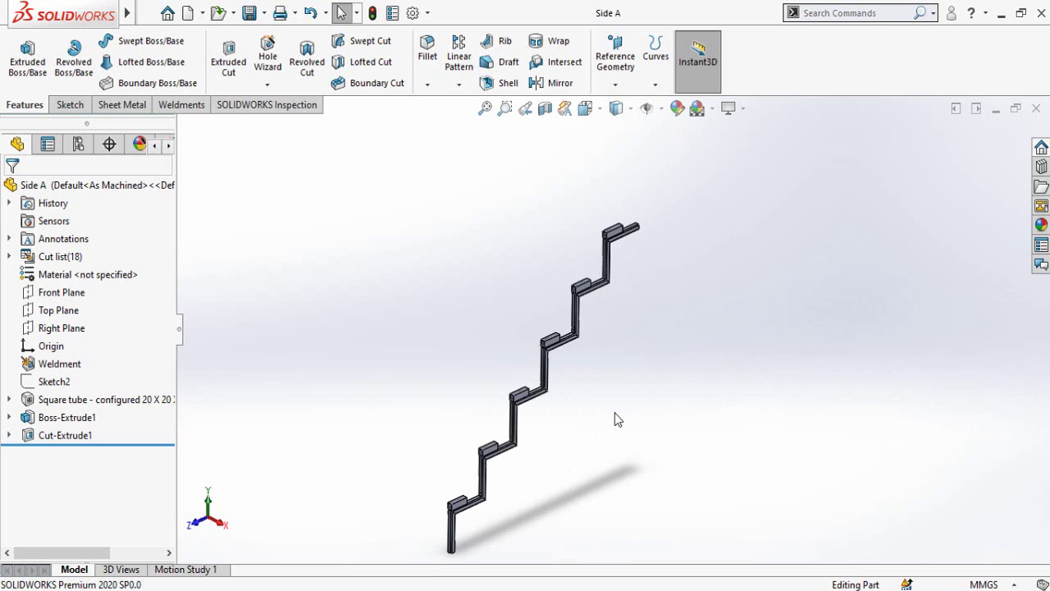
{"action": "key", "text": "ctrl+n"}
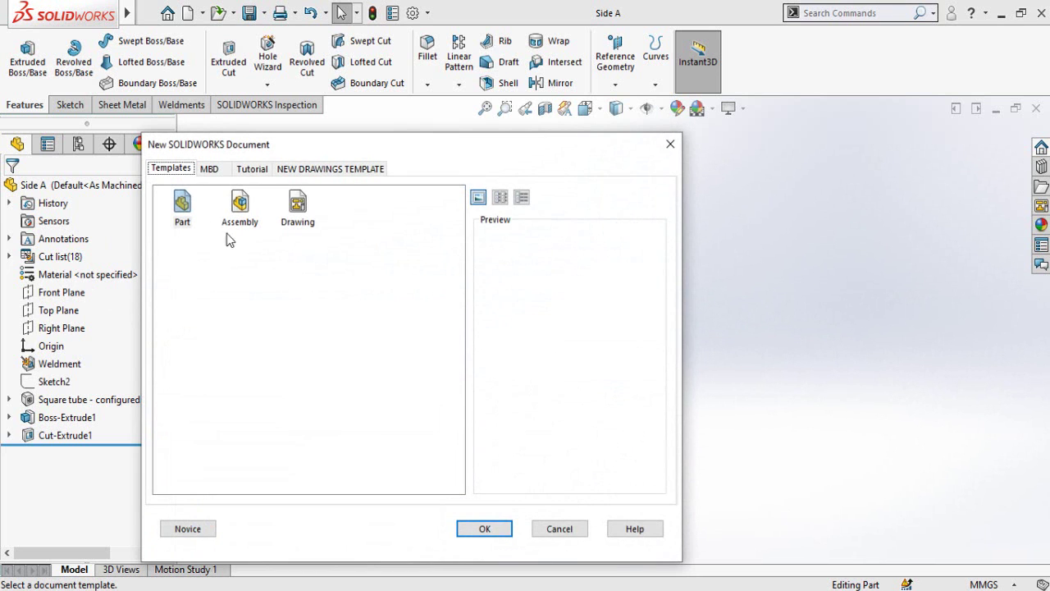
{"action": "double_click", "coordinate": [184, 209]}
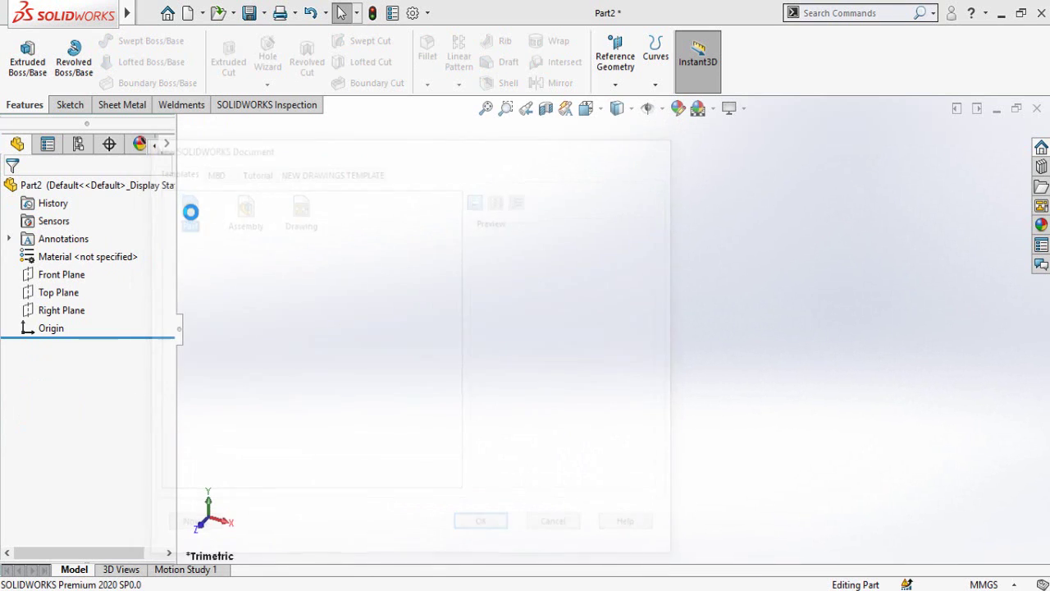
Sketch a corner rectangle about 85 mm high on the Top Plane, enclosing the origin
{"action": "left_click", "coordinate": [60, 275]}
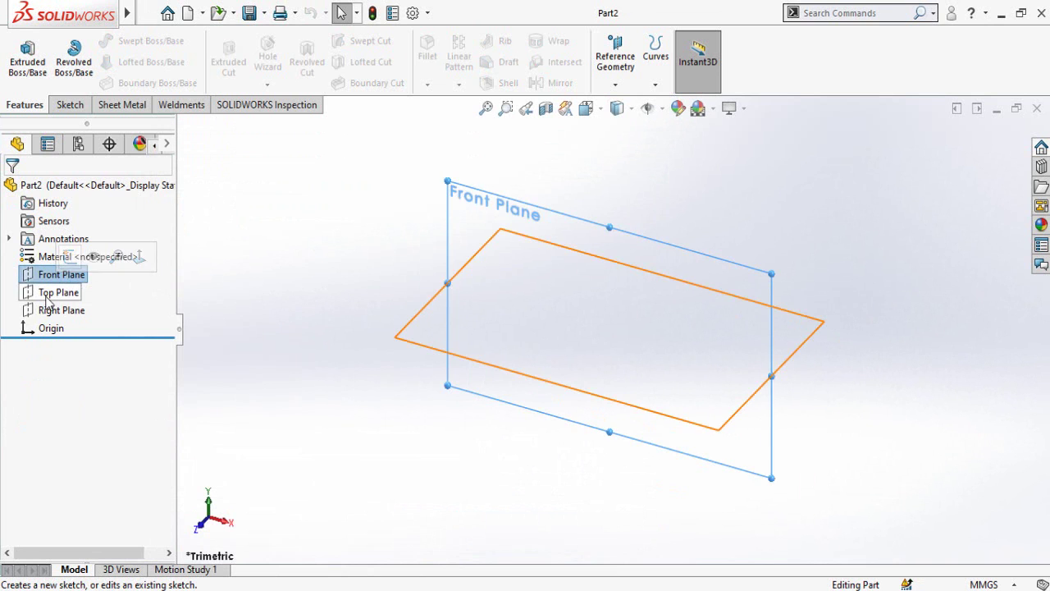
{"action": "left_click", "coordinate": [49, 295]}
{"action": "left_click", "coordinate": [61, 273]}
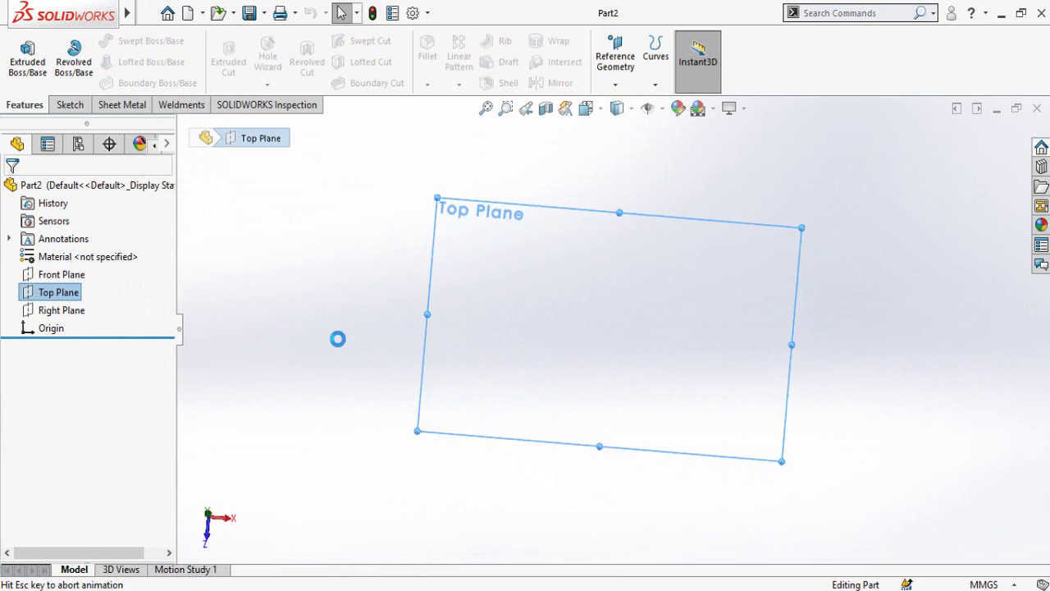
{"action": "left_click", "coordinate": [100, 64]}
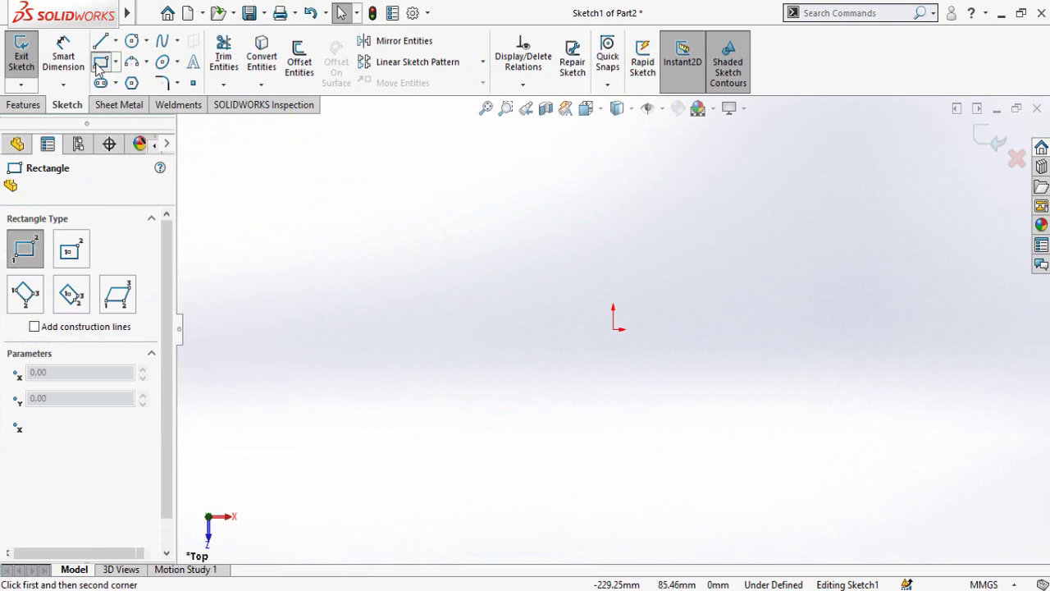
{"action": "left_click", "coordinate": [411, 236]}
{"action": "left_click", "coordinate": [790, 405]}
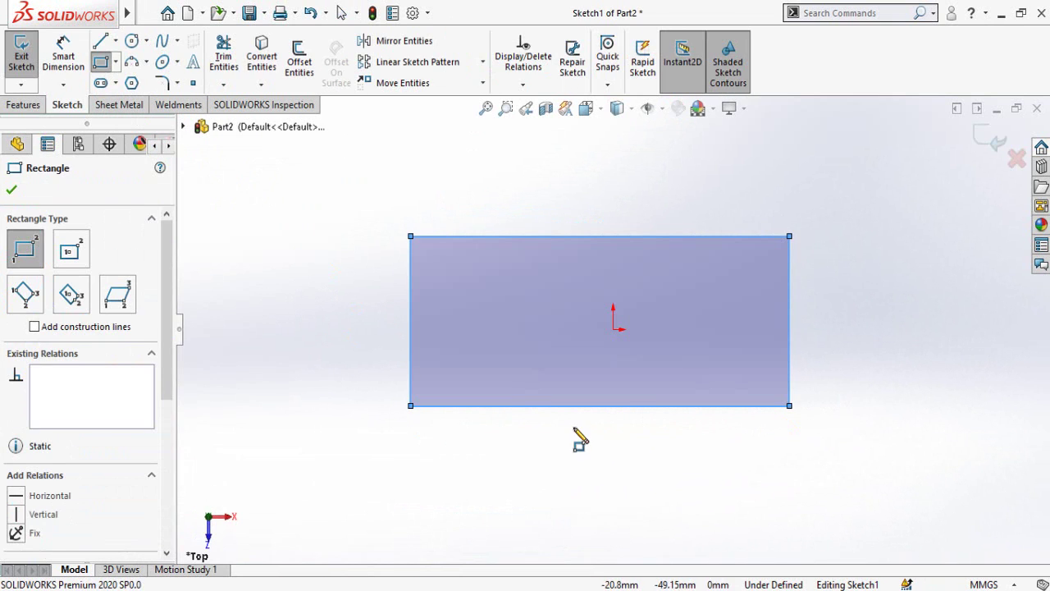
{"action": "key", "text": "Escape"}
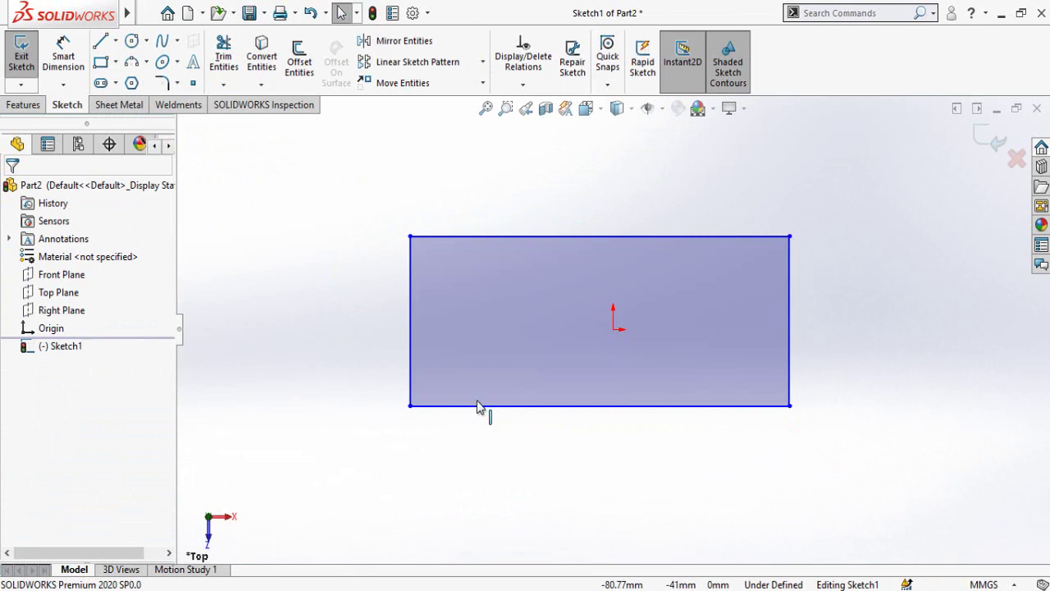
Centre the rectangle on the origin with a horizontal relation to its left edge's midpoint and a vertical relation to its upper edge's midpoint
{"action": "left_click", "coordinate": [616, 333]}
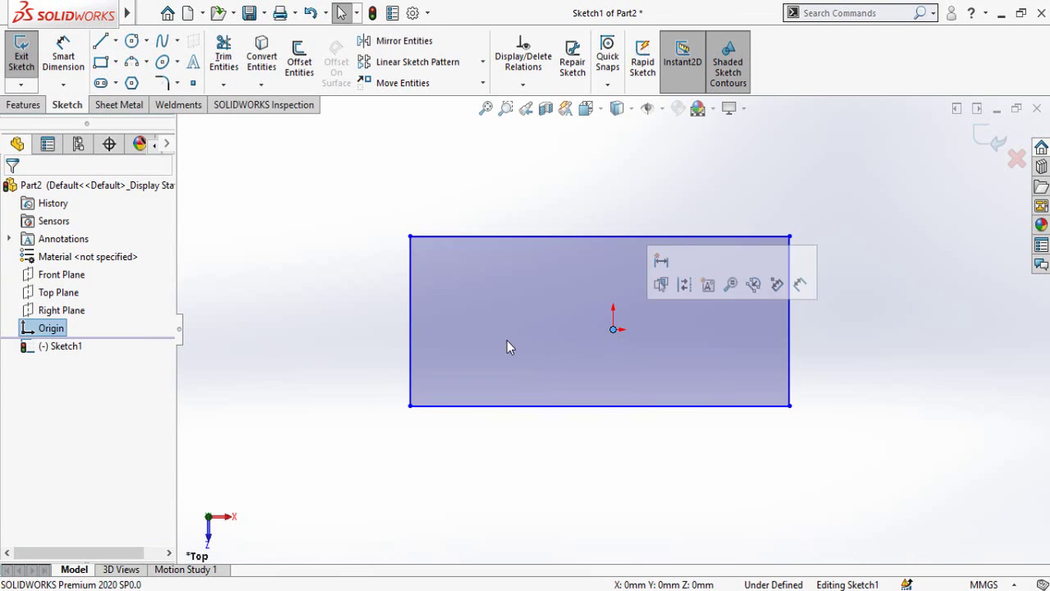
{"action": "left_click", "coordinate": [411, 324]}
{"action": "left_click", "coordinate": [410, 321], "text": "ctrl"}
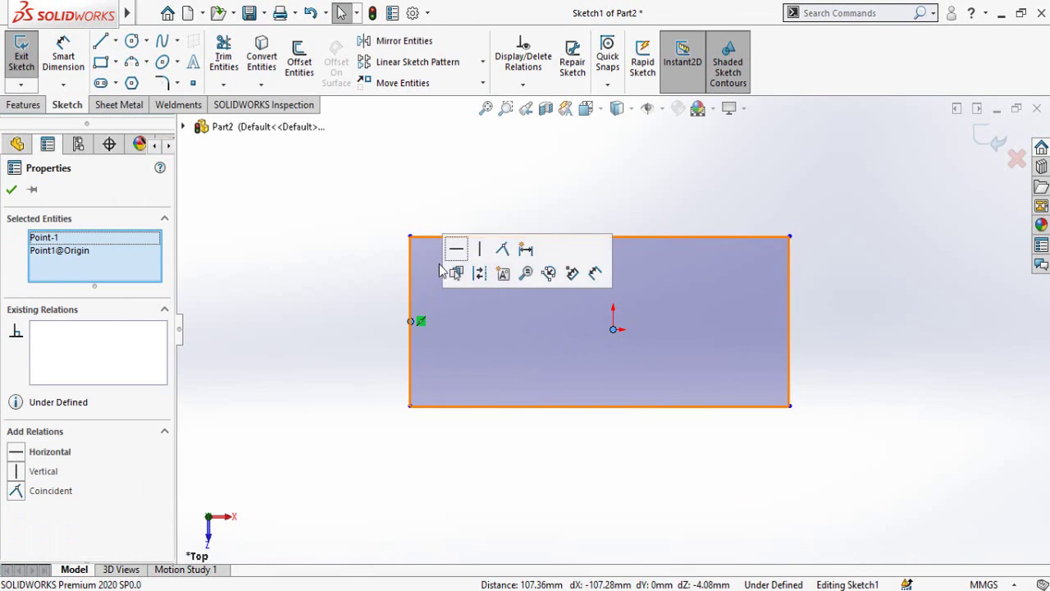
{"action": "left_click", "coordinate": [483, 247]}
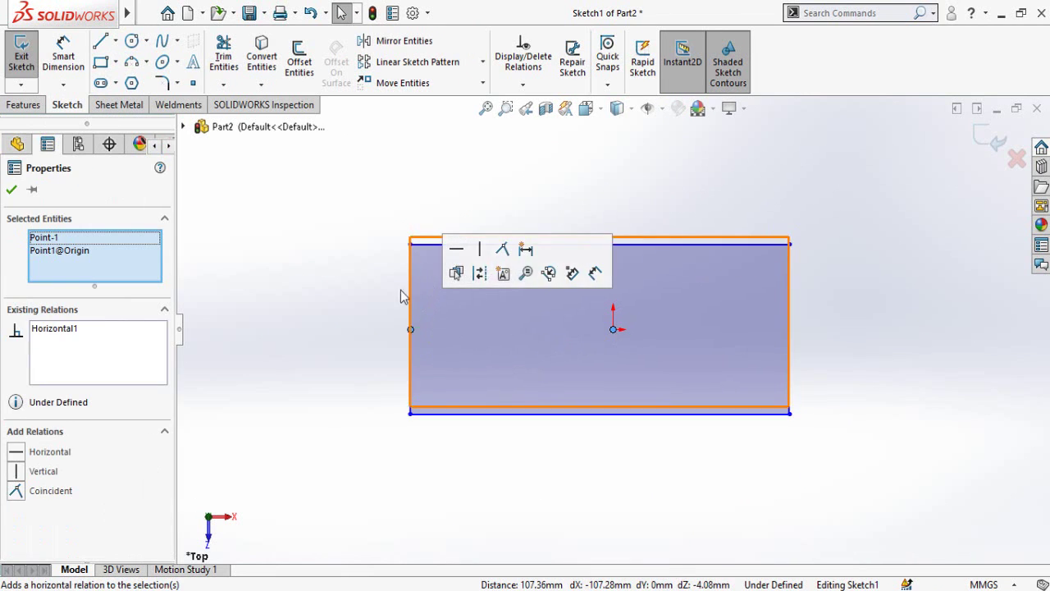
{"action": "left_click", "coordinate": [317, 372]}
{"action": "left_click", "coordinate": [615, 334]}
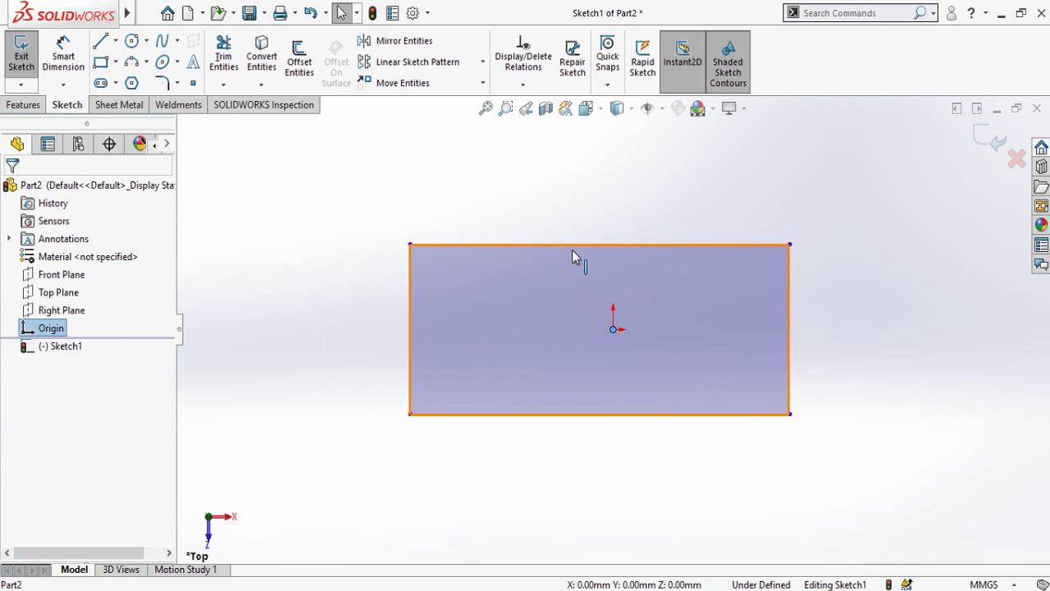
{"action": "left_click", "coordinate": [599, 244], "text": "ctrl"}
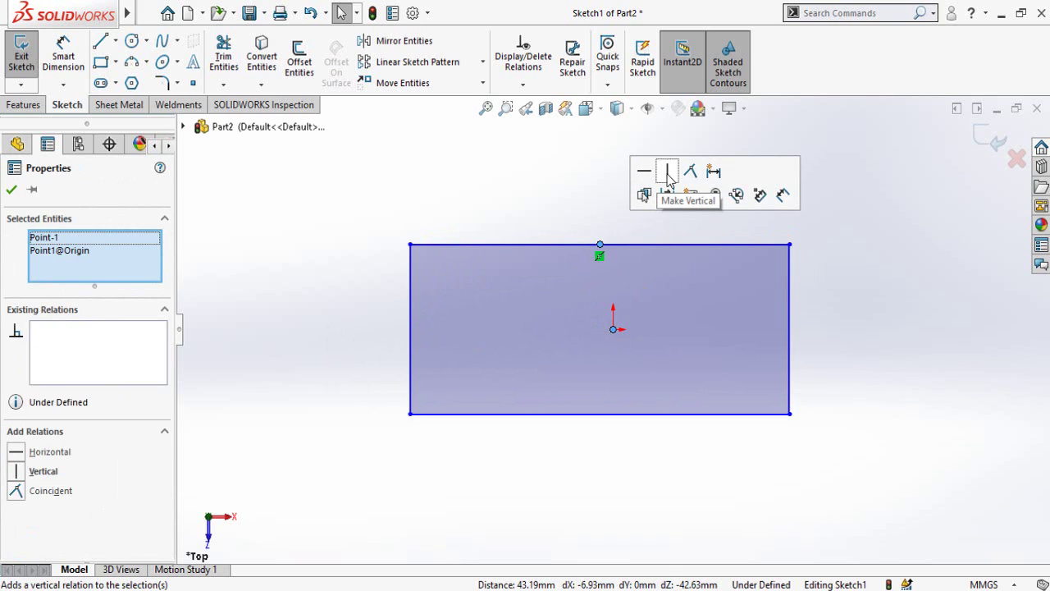
{"action": "left_click", "coordinate": [669, 172]}
{"action": "left_click", "coordinate": [237, 338]}
Dimension the rectangle's left edge to 150 mm
{"action": "key", "text": "d"}
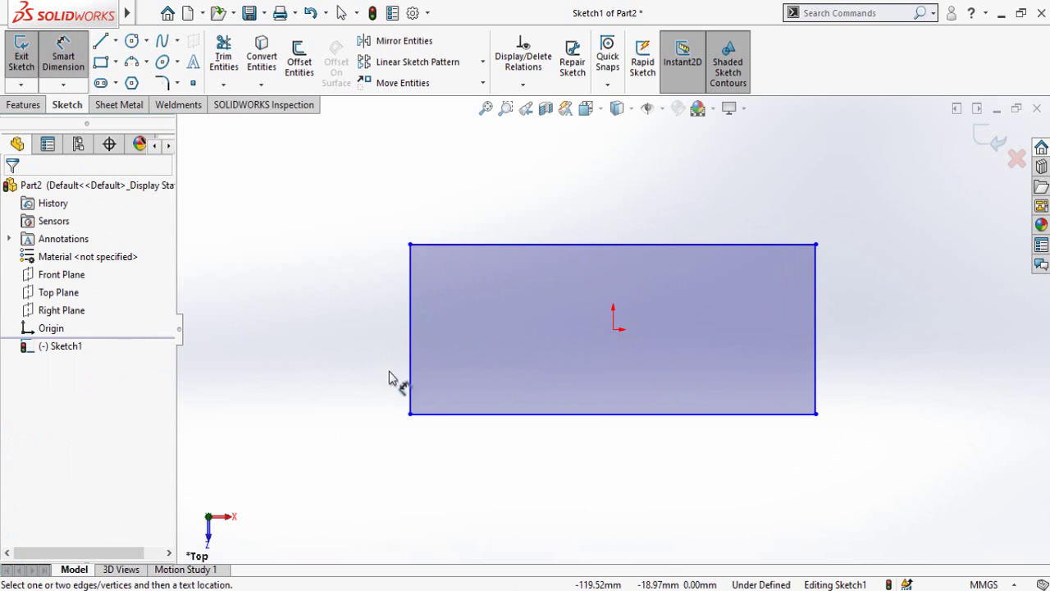
{"action": "left_click", "coordinate": [411, 395]}
{"action": "left_click", "coordinate": [301, 351]}
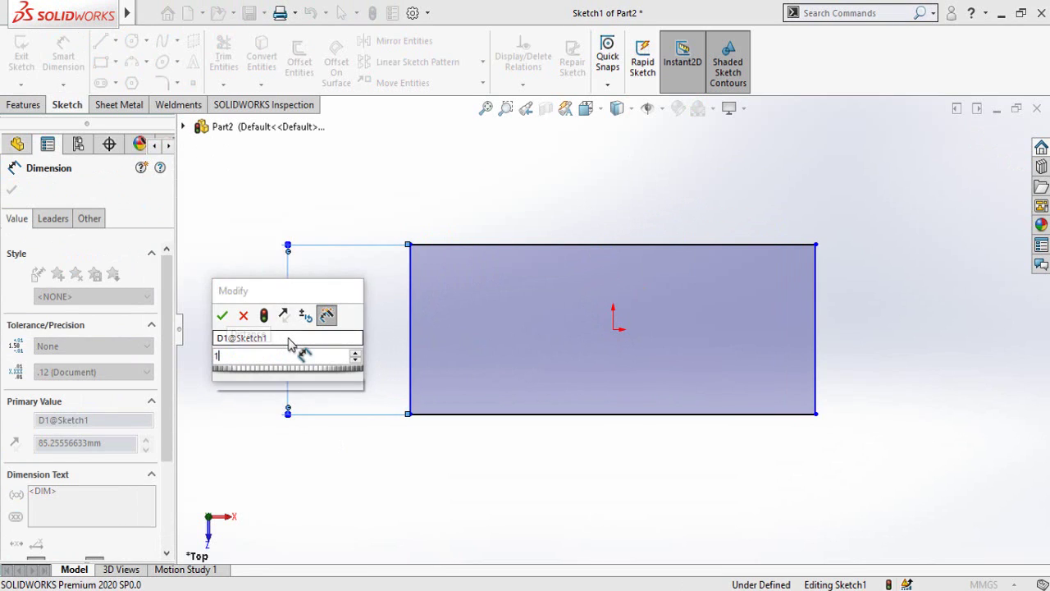
{"action": "type", "text": "150"}
{"action": "key", "text": "Return"}
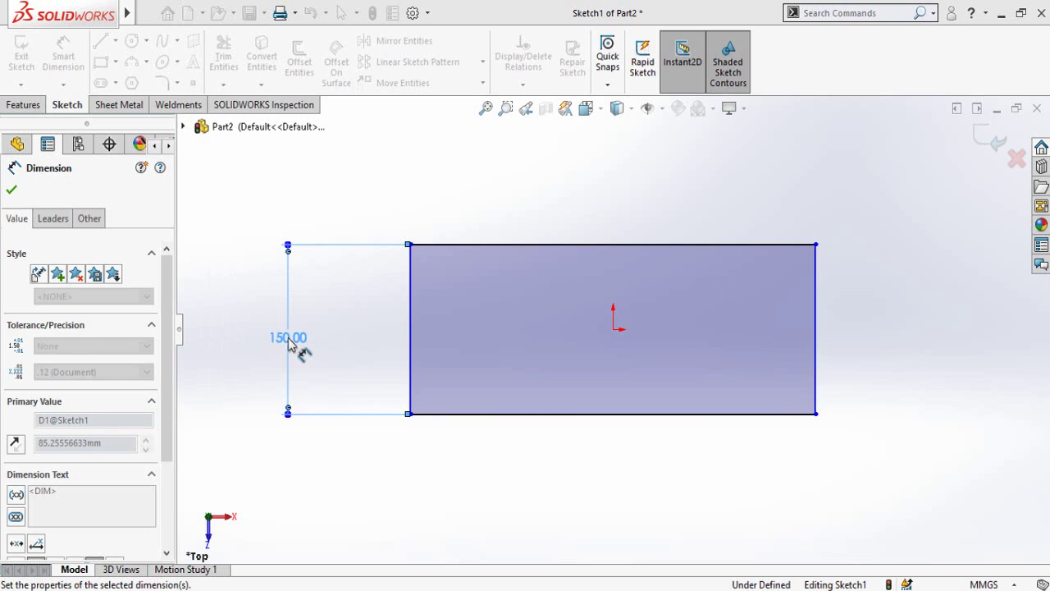
Dimension the rectangle's lower edge to 600 mm
{"action": "left_click", "coordinate": [563, 423]}
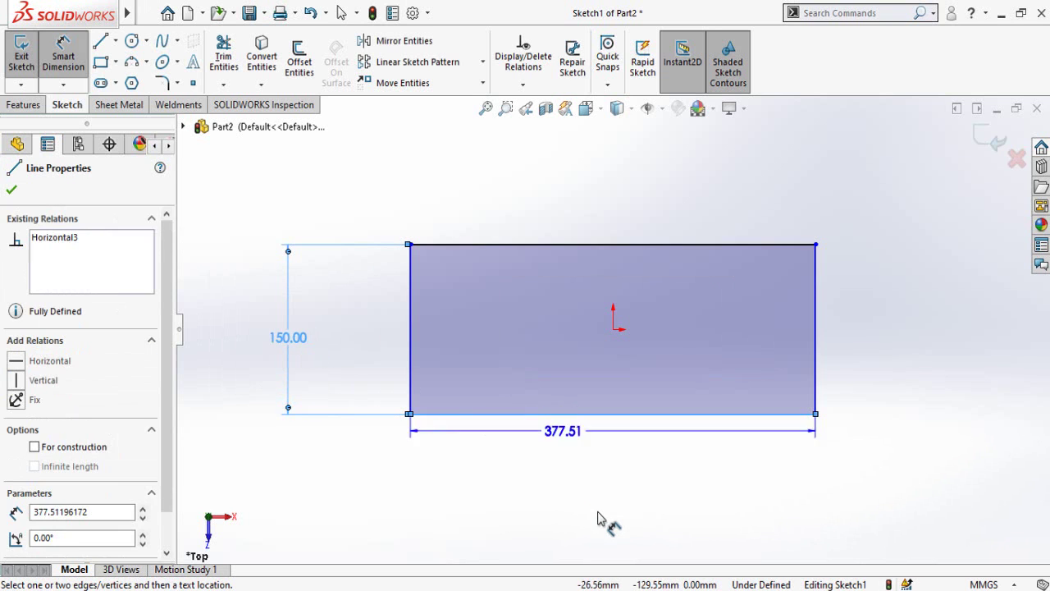
{"action": "left_click", "coordinate": [607, 517]}
{"action": "type", "text": "6"}
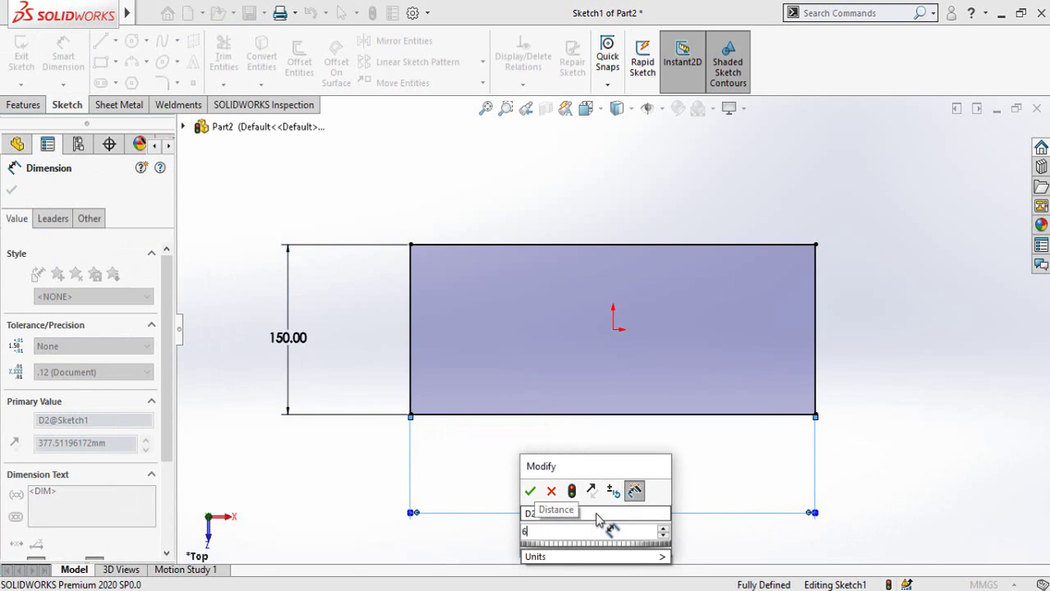
{"action": "type", "text": "00"}
{"action": "key", "text": "Return"}
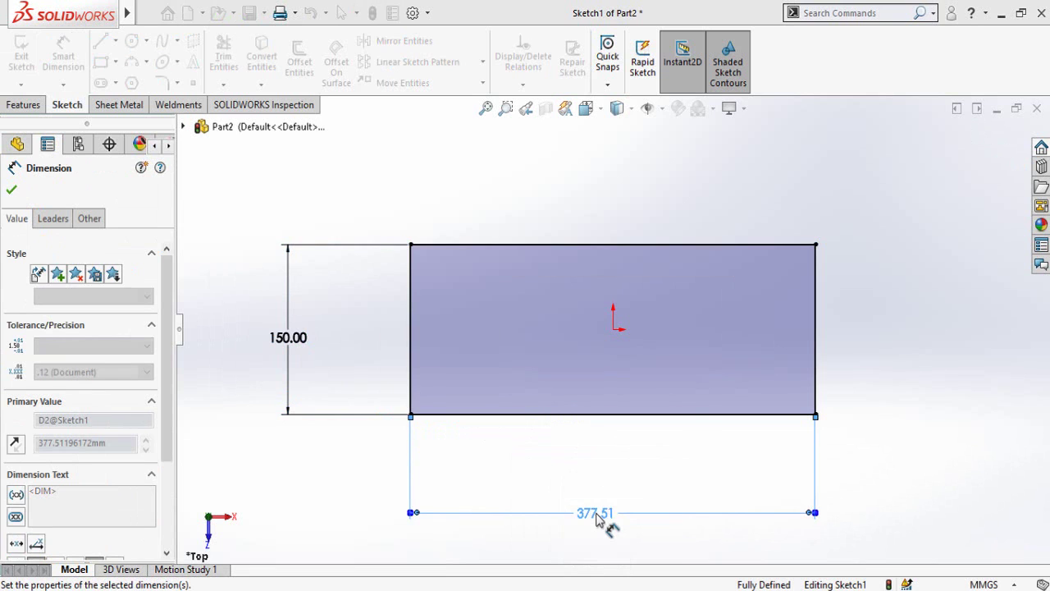
{"action": "left_click", "coordinate": [645, 461]}
{"action": "scroll", "coordinate": [614, 437], "scroll_direction": "up", "scroll_amount": 3}
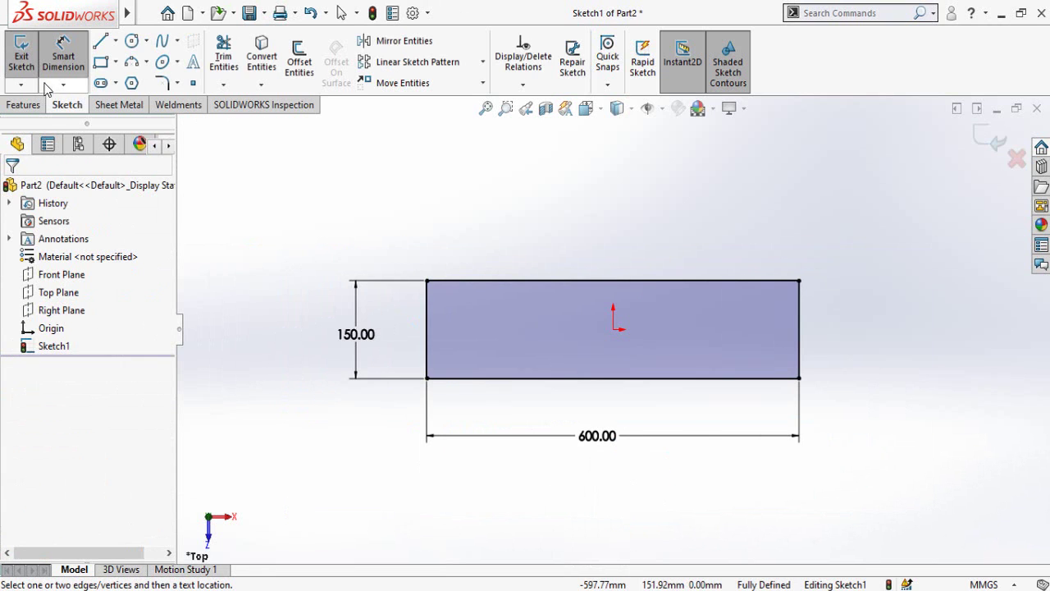
Extrude the 600 x 150 mm rectangle 20 mm with the Mid Plane end condition
{"action": "left_click", "coordinate": [33, 104]}
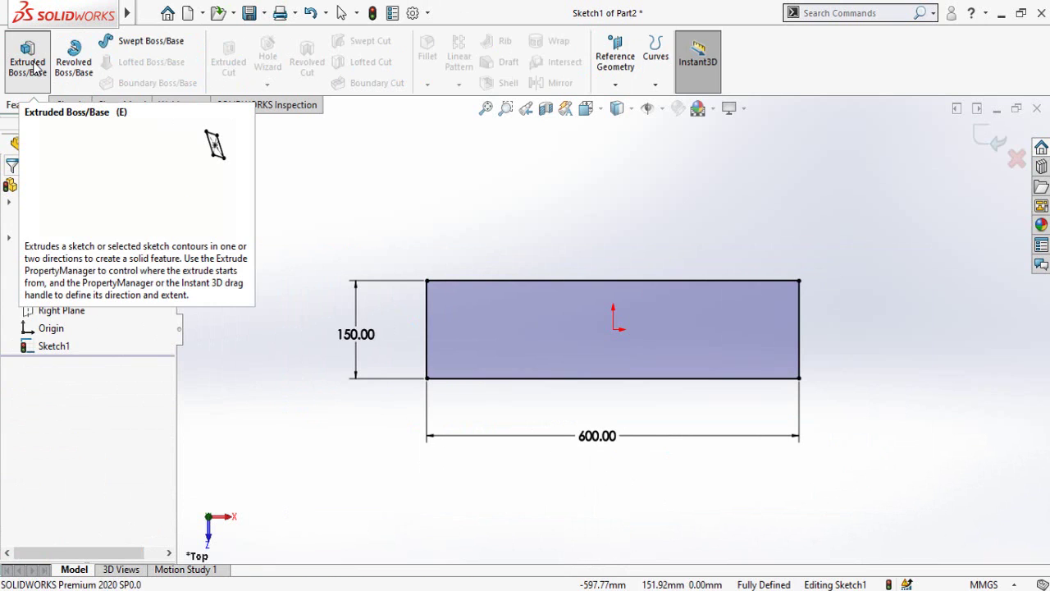
{"action": "left_click", "coordinate": [34, 67]}
{"action": "left_click", "coordinate": [67, 288]}
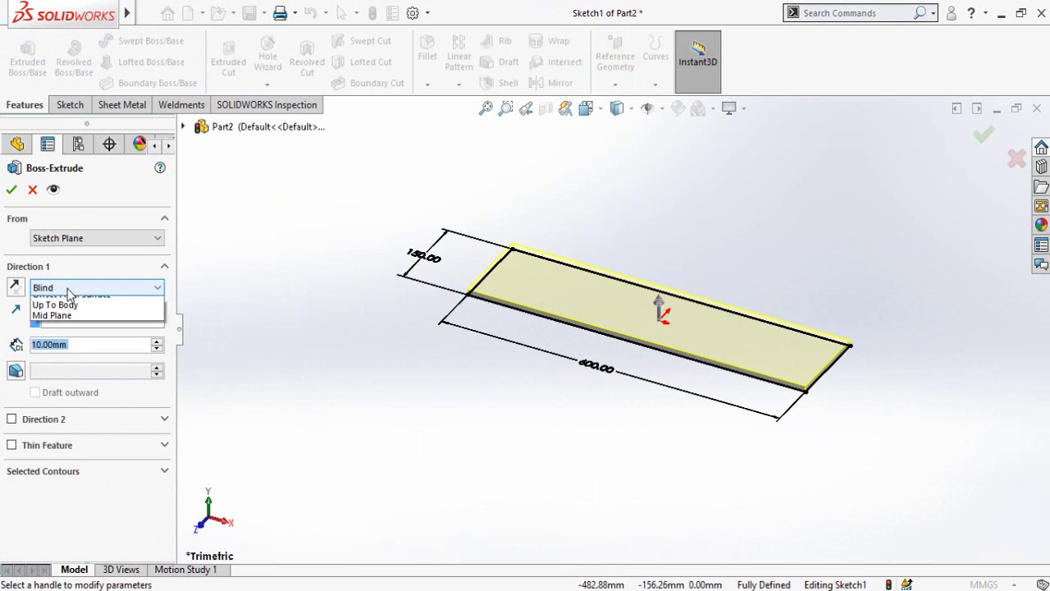
{"action": "left_click", "coordinate": [61, 354]}
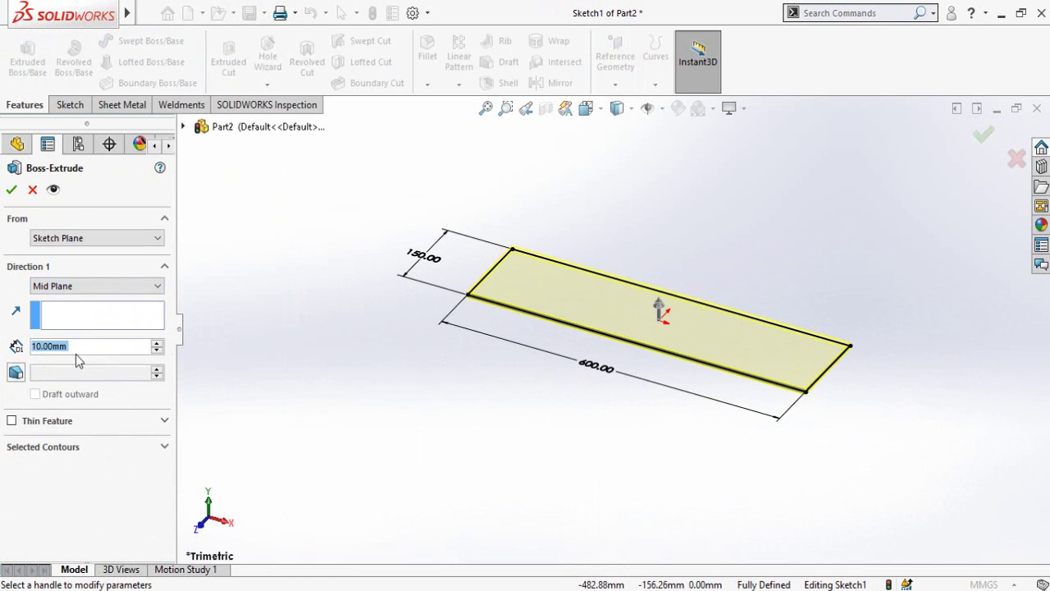
{"action": "left_click", "coordinate": [157, 343]}
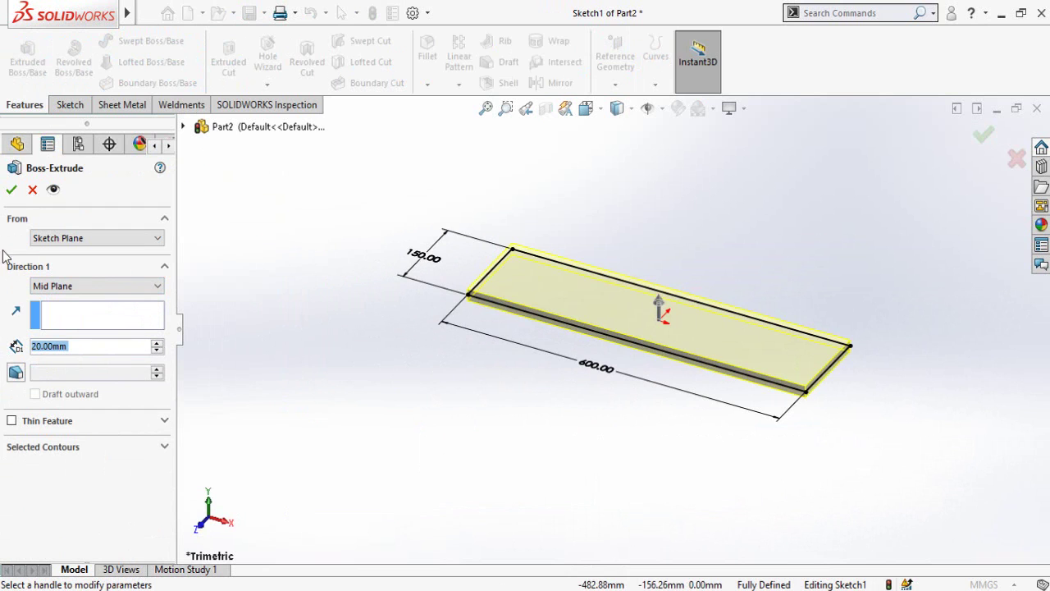
{"action": "left_click", "coordinate": [12, 189]}
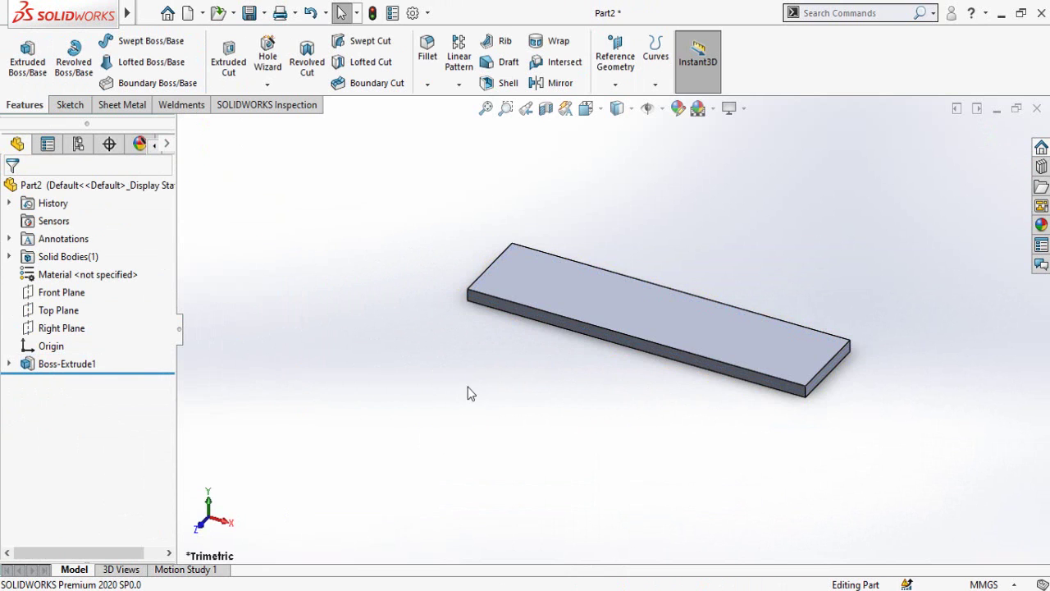
Sketch a corner rectangle about 82 mm long on the board's front long face, extending outward past its end and matching the board's full thickness
{"action": "scroll", "coordinate": [491, 334], "scroll_direction": "down", "scroll_amount": 3}
{"action": "left_click", "coordinate": [465, 380]}
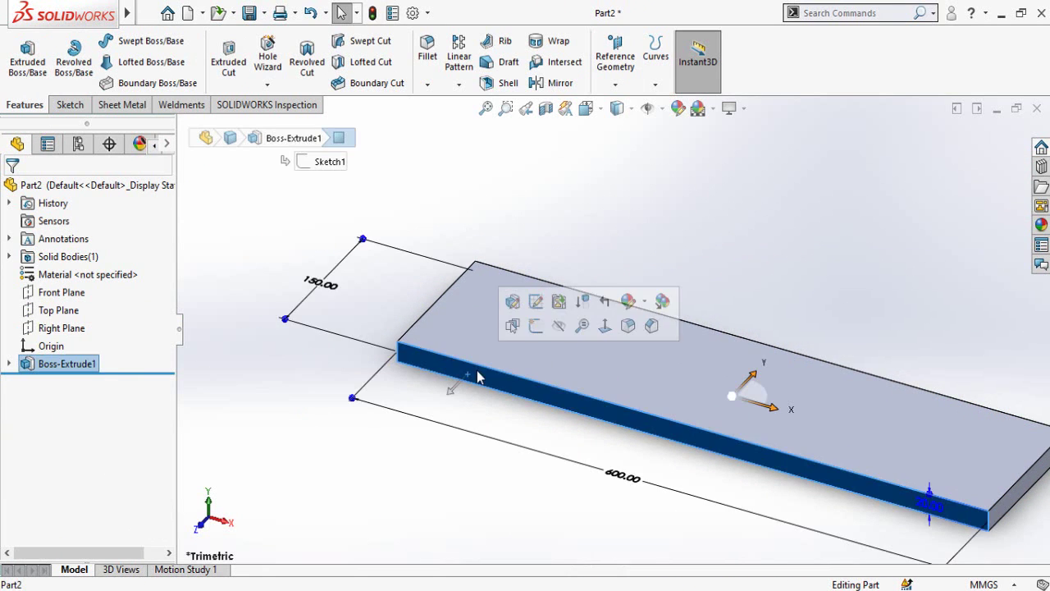
{"action": "left_click", "coordinate": [535, 326]}
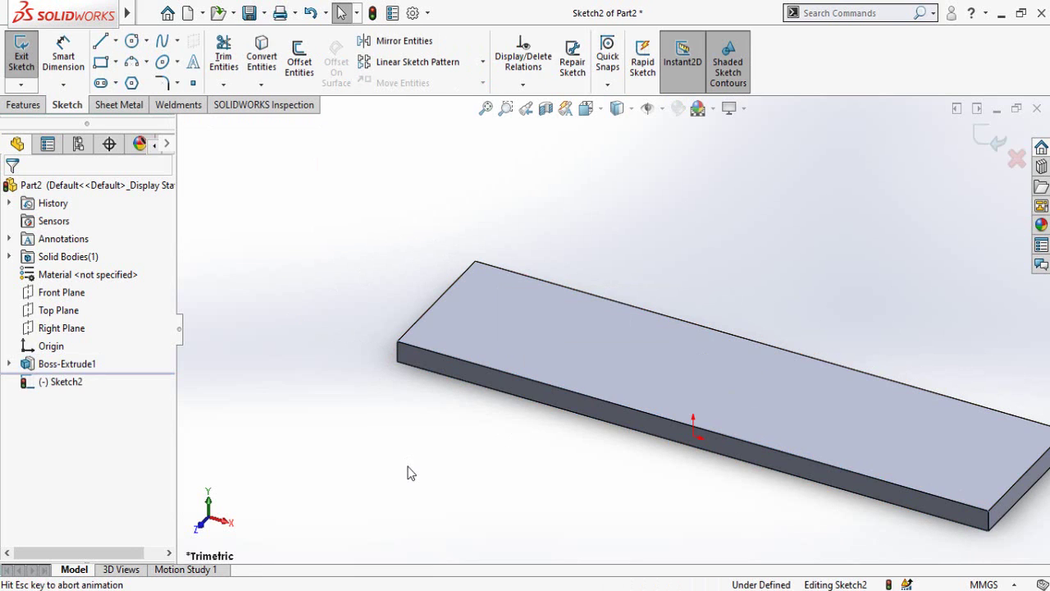
{"action": "left_click", "coordinate": [100, 65]}
{"action": "scroll", "coordinate": [389, 329], "scroll_direction": "down", "scroll_amount": 3}
{"action": "left_click_drag", "start_coordinate": [428, 364], "coordinate": [292, 336]}
{"action": "key", "text": "Escape"}
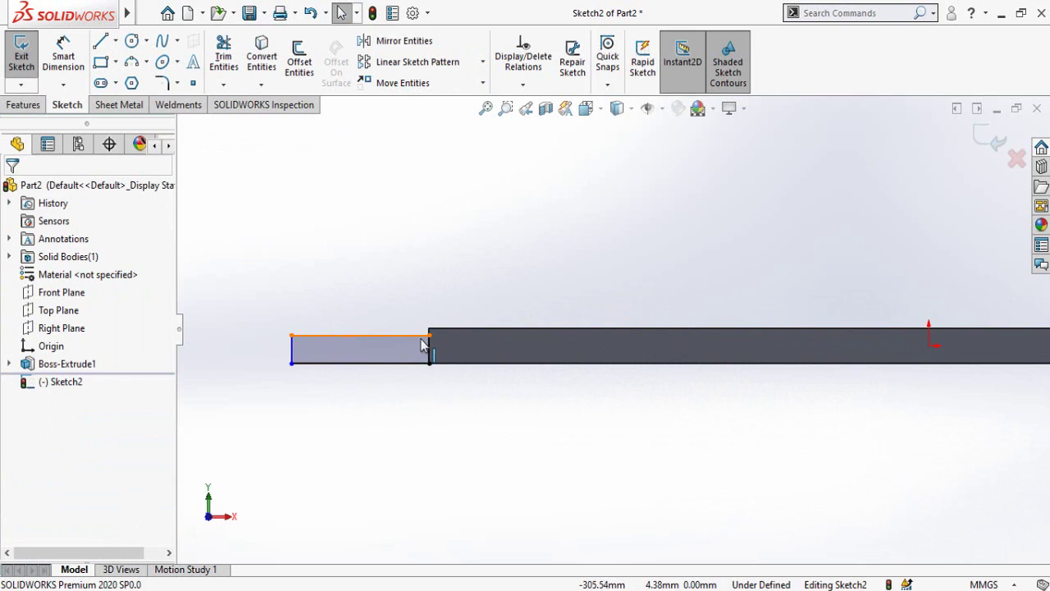
{"action": "mouse_move", "coordinate": [428, 336]}
{"action": "left_mouse_down"}
{"action": "mouse_move", "coordinate": [430, 311]}
{"action": "mouse_move", "coordinate": [429, 329]}
{"action": "left_mouse_up"}
Dimension the rectangle's lower edge to 25 mm
{"action": "right_click_drag", "start_coordinate": [424, 465], "coordinate": [421, 368]}
{"action": "left_click", "coordinate": [401, 365]}
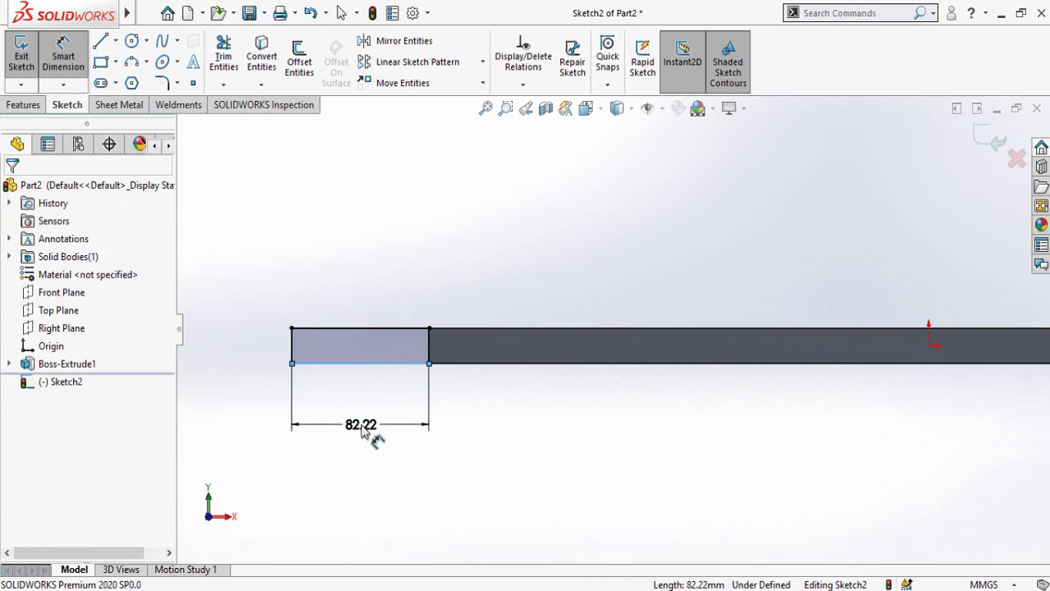
{"action": "left_click", "coordinate": [366, 435]}
{"action": "type", "text": "25"}
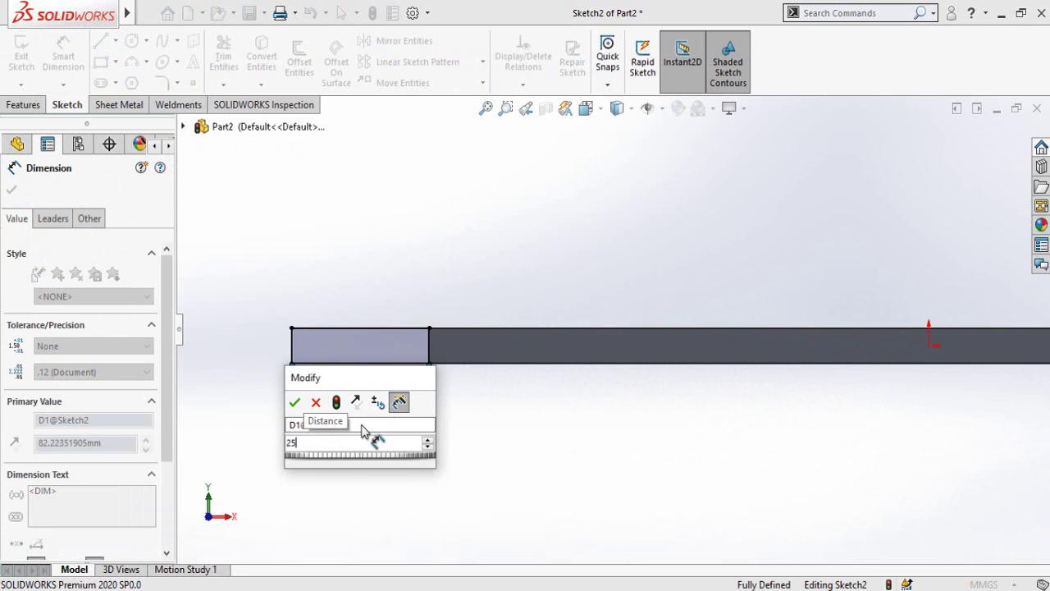
{"action": "key", "text": "Return"}
{"action": "key", "text": "Escape"}
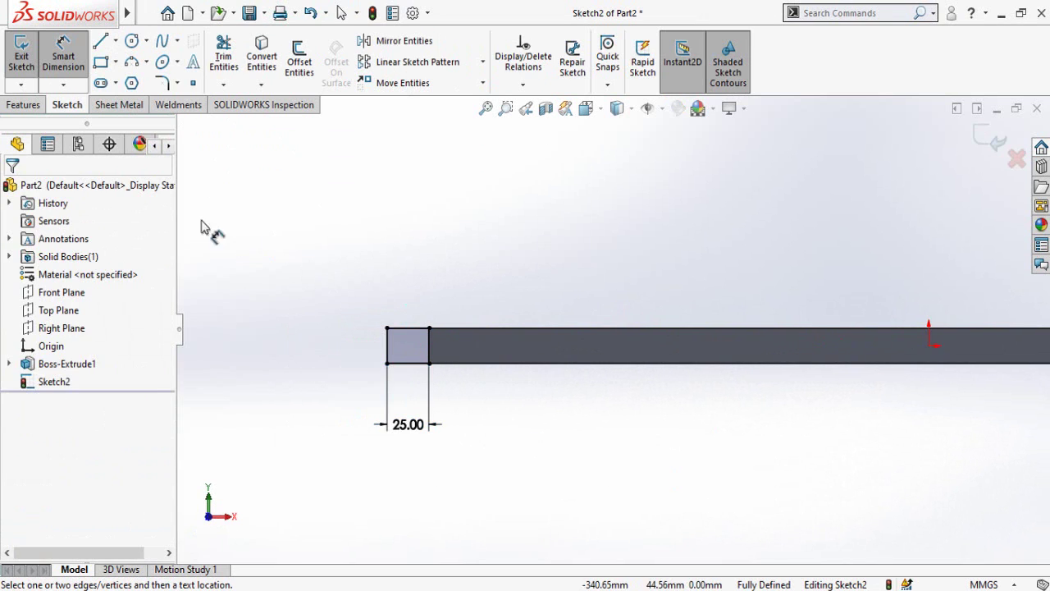
Extrude the 25 mm wide rectangle 70 mm Blind in the reversed direction, alongside the board's end
{"action": "left_click", "coordinate": [23, 104]}
{"action": "left_click", "coordinate": [27, 57]}
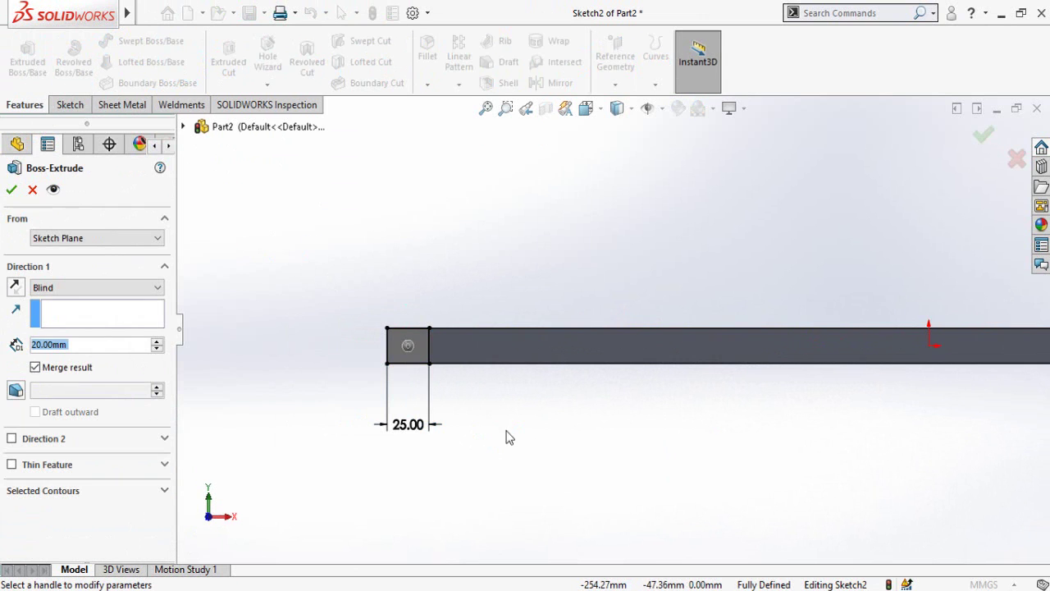
{"action": "middle_click_drag", "start_coordinate": [588, 370], "coordinate": [681, 508]}
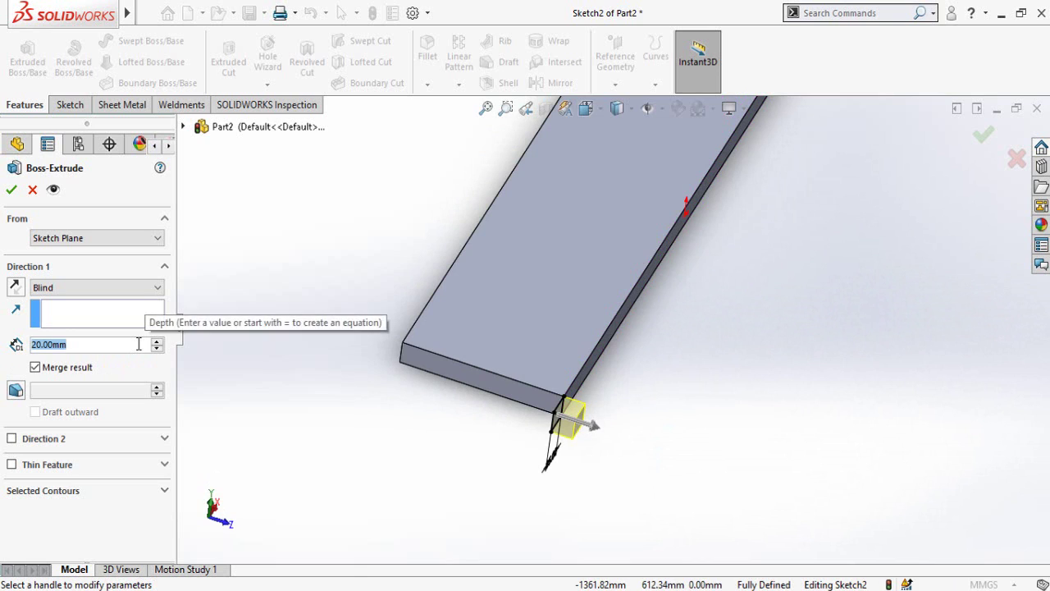
{"action": "type", "text": "70"}
{"action": "key", "text": "Return"}
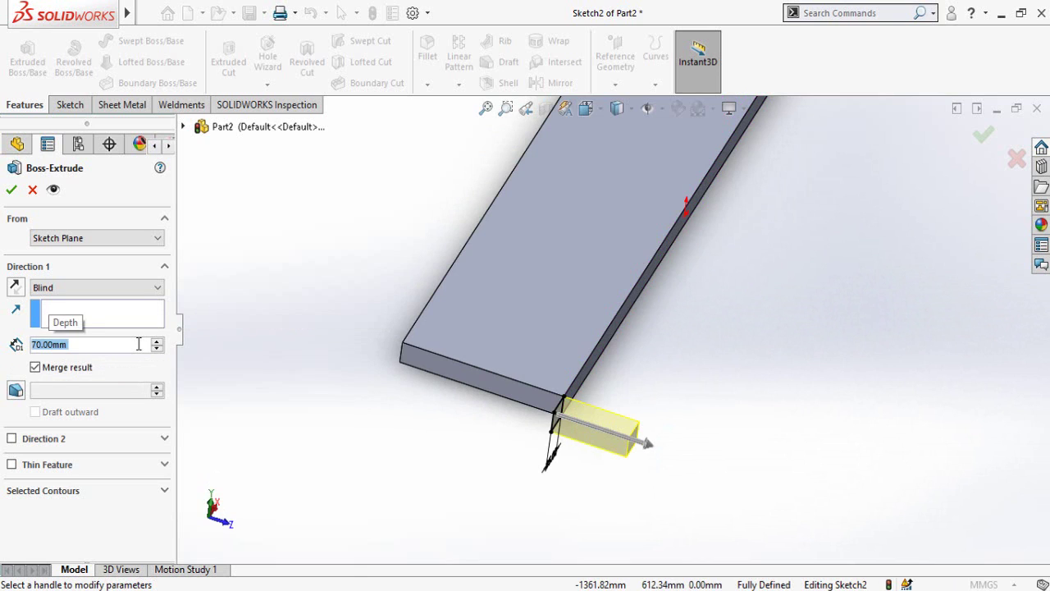
{"action": "left_click", "coordinate": [14, 289]}
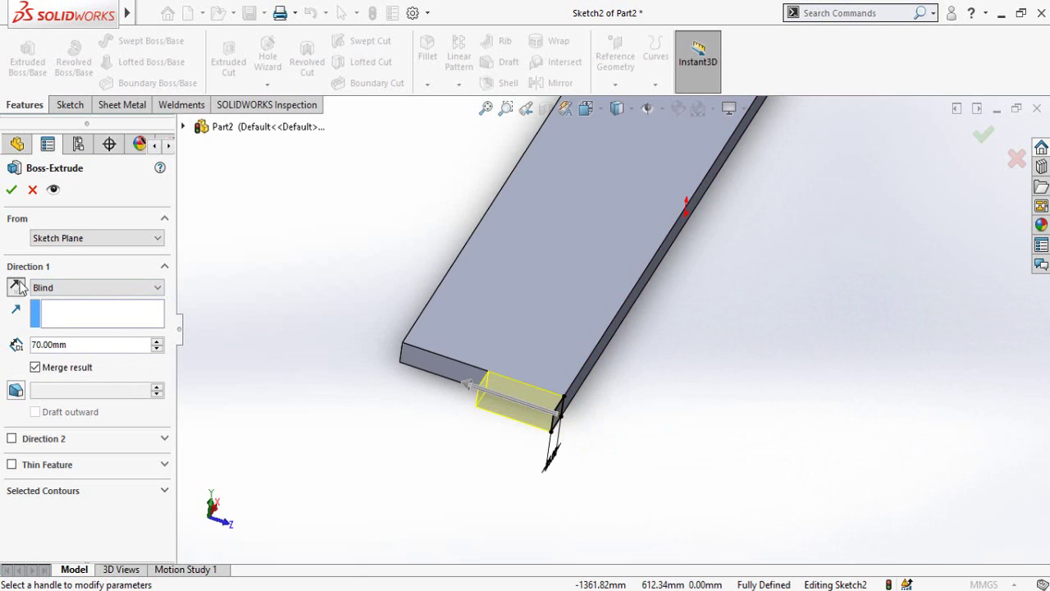
{"action": "left_click", "coordinate": [11, 191]}
Sketch a circle about 11 mm in diameter on the inner end face of the 70 mm block, near its outer edge
{"action": "middle_click_drag", "start_coordinate": [385, 403], "coordinate": [648, 430]}
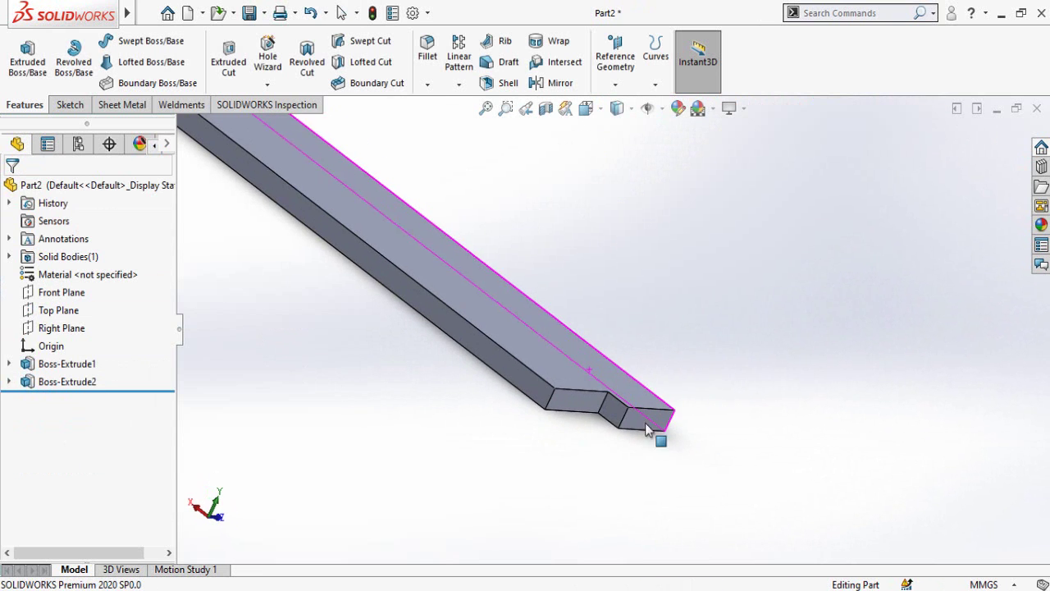
{"action": "scroll", "coordinate": [603, 407], "scroll_direction": "down", "scroll_amount": 3}
{"action": "left_click", "coordinate": [632, 381]}
{"action": "left_click", "coordinate": [686, 328]}
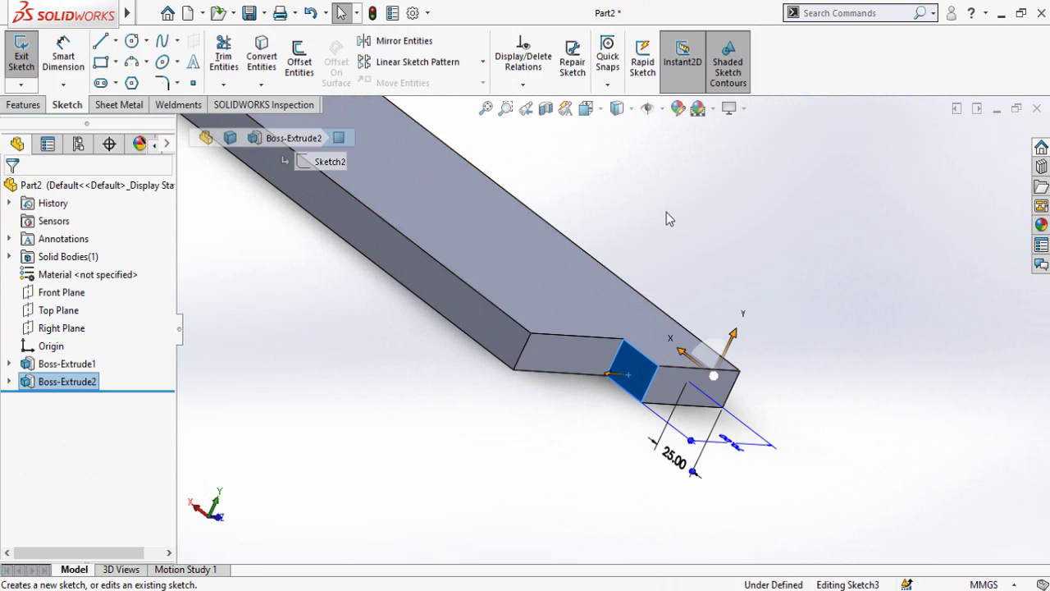
{"action": "key", "text": "ctrl+8"}
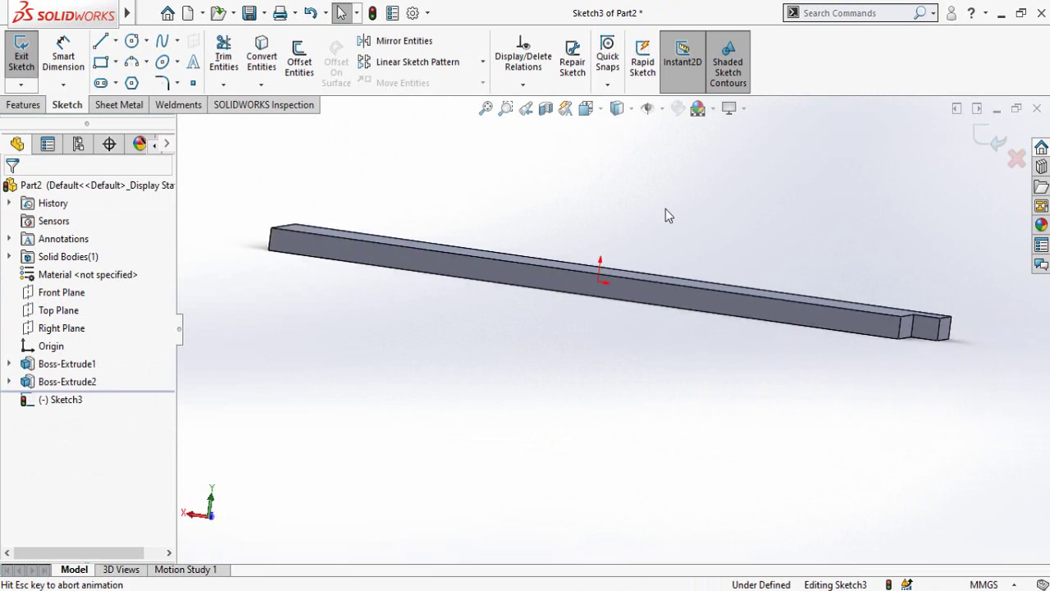
{"action": "scroll", "coordinate": [907, 342], "scroll_direction": "down", "scroll_amount": 3}
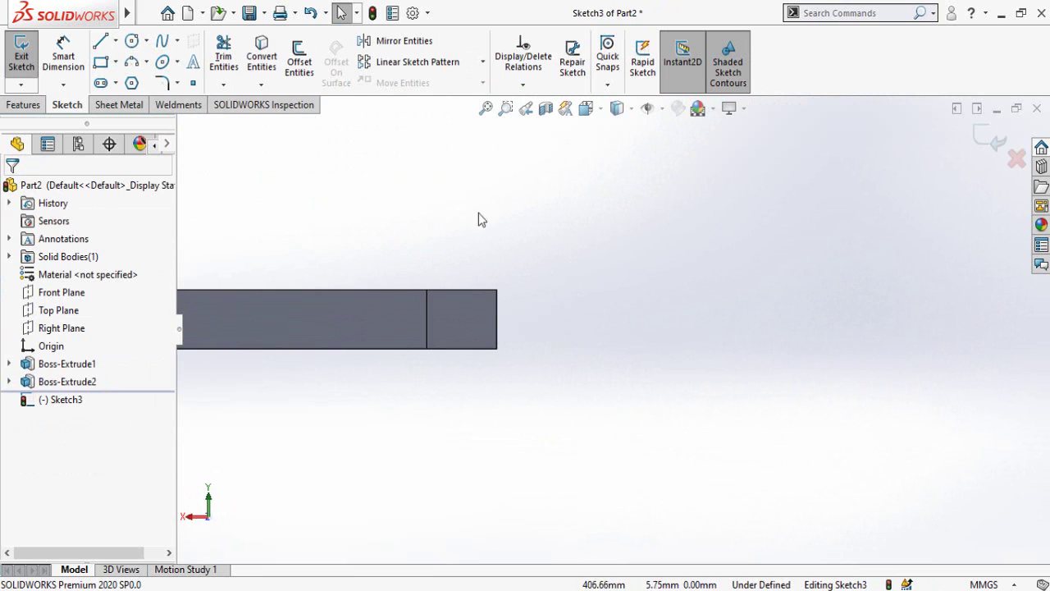
{"action": "left_click", "coordinate": [130, 42]}
{"action": "scroll", "coordinate": [521, 340], "scroll_direction": "down", "scroll_amount": 2}
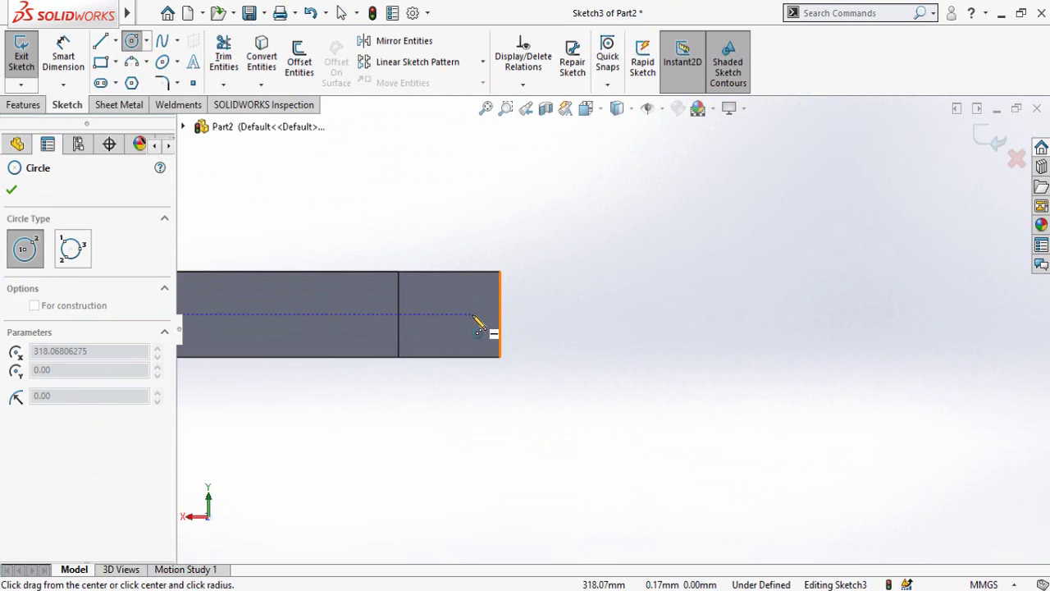
{"action": "left_click", "coordinate": [472, 314]}
{"action": "left_click", "coordinate": [501, 373]}
Dimension the circle's diameter to 10 mm
{"action": "left_click", "coordinate": [481, 337]}
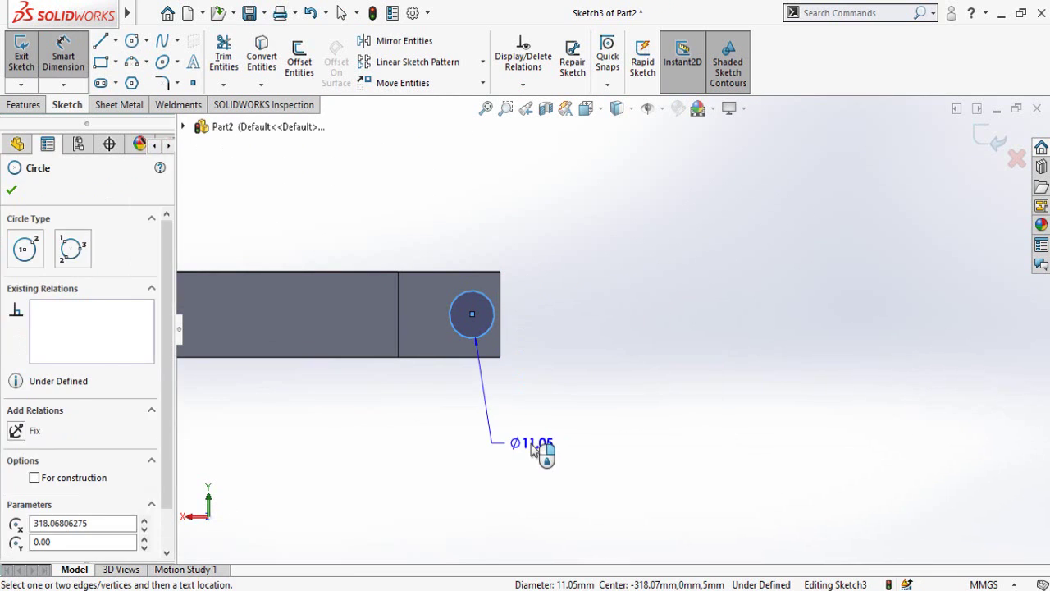
{"action": "left_click", "coordinate": [542, 448]}
{"action": "type", "text": "10mm"}
{"action": "key", "text": "Return"}
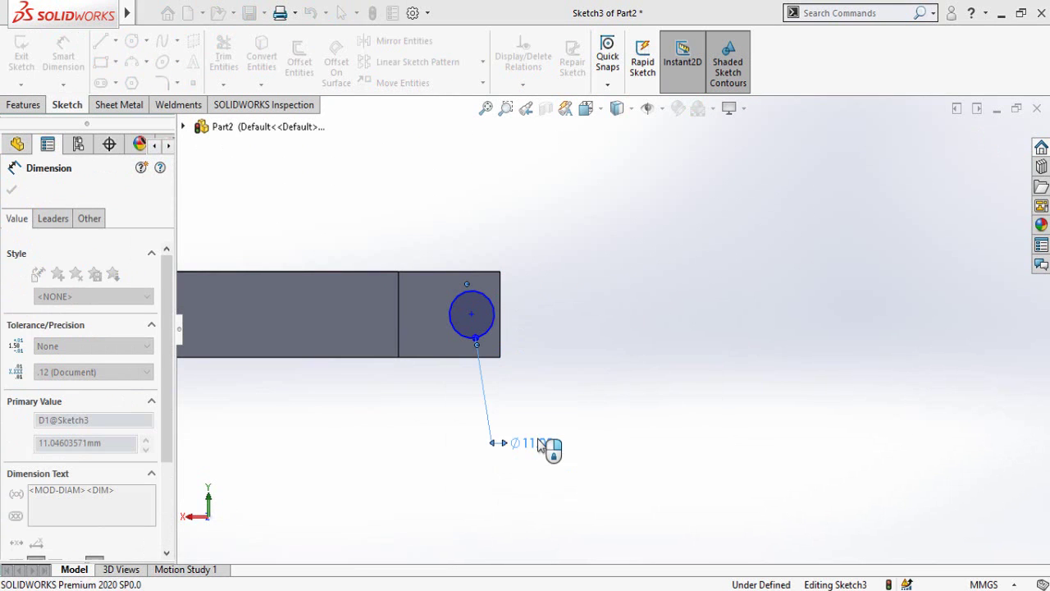
{"action": "key", "text": "Escape"}
Add a horizontal relation between the circle's centre and the midpoint of the block's outer edge
{"action": "scroll", "coordinate": [513, 299], "scroll_direction": "down", "scroll_amount": 3}
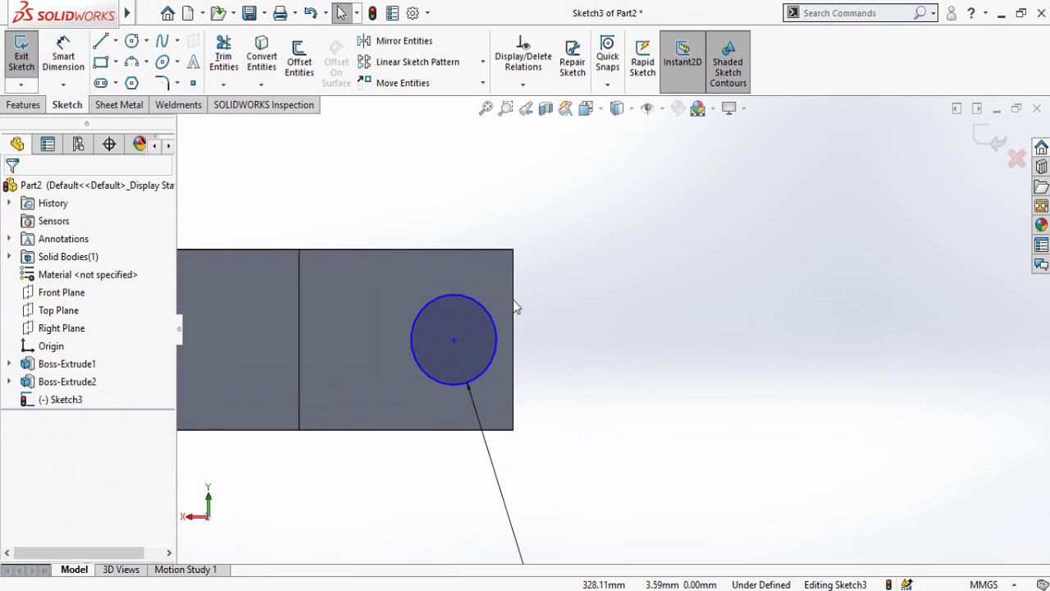
{"action": "left_click", "coordinate": [455, 340]}
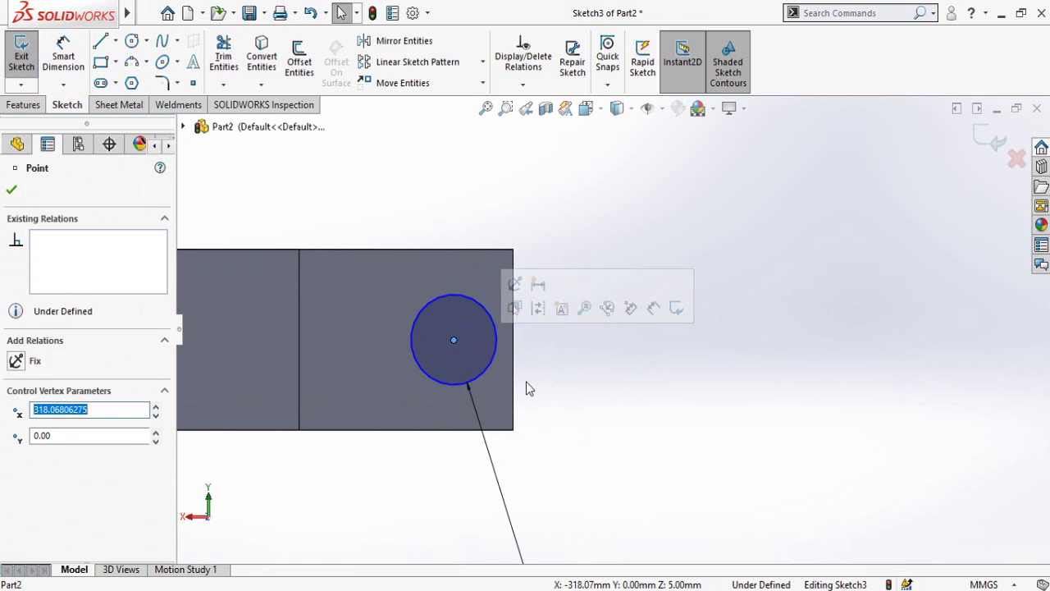
{"action": "left_click", "coordinate": [513, 338], "text": "ctrl"}
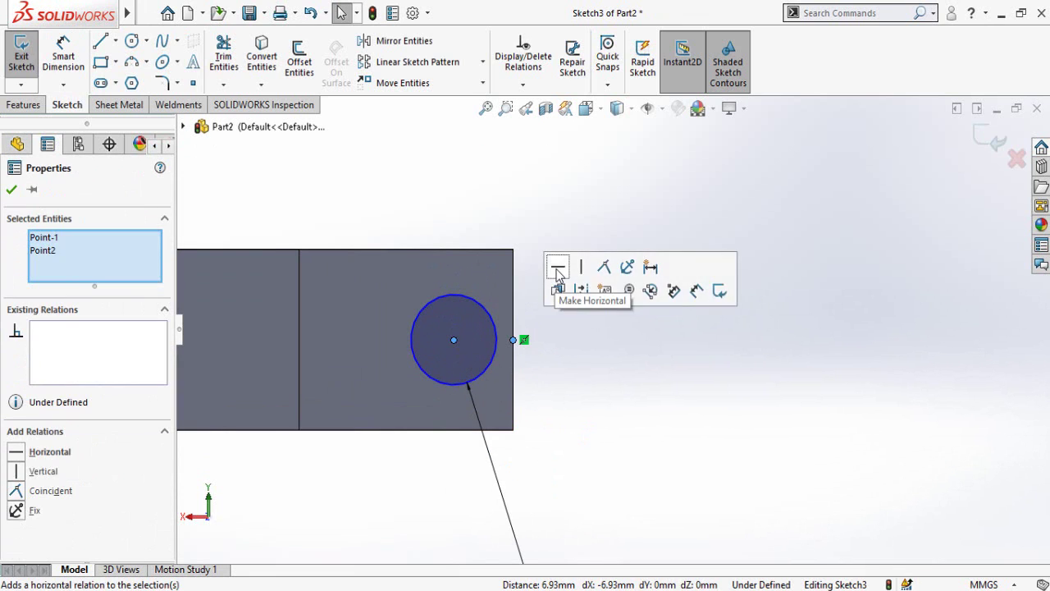
{"action": "left_click", "coordinate": [557, 269]}
Dimension the distance from the circle's centre to the block's outer edge as 7 mm
{"action": "right_click_drag", "start_coordinate": [607, 501], "coordinate": [577, 304]}
{"action": "left_click", "coordinate": [508, 396]}
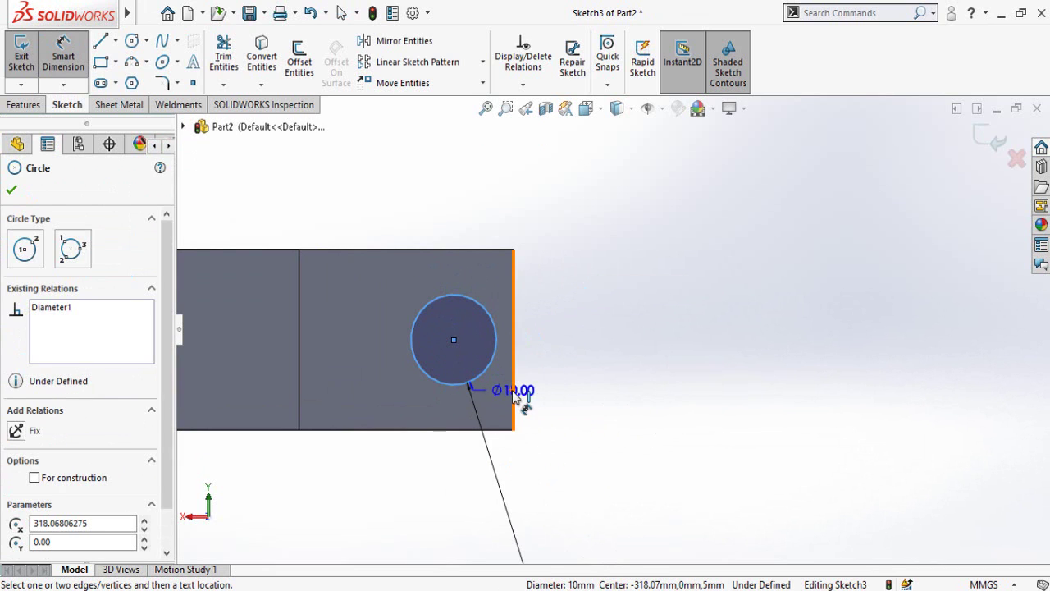
{"action": "left_click", "coordinate": [514, 397]}
{"action": "left_click", "coordinate": [604, 220]}
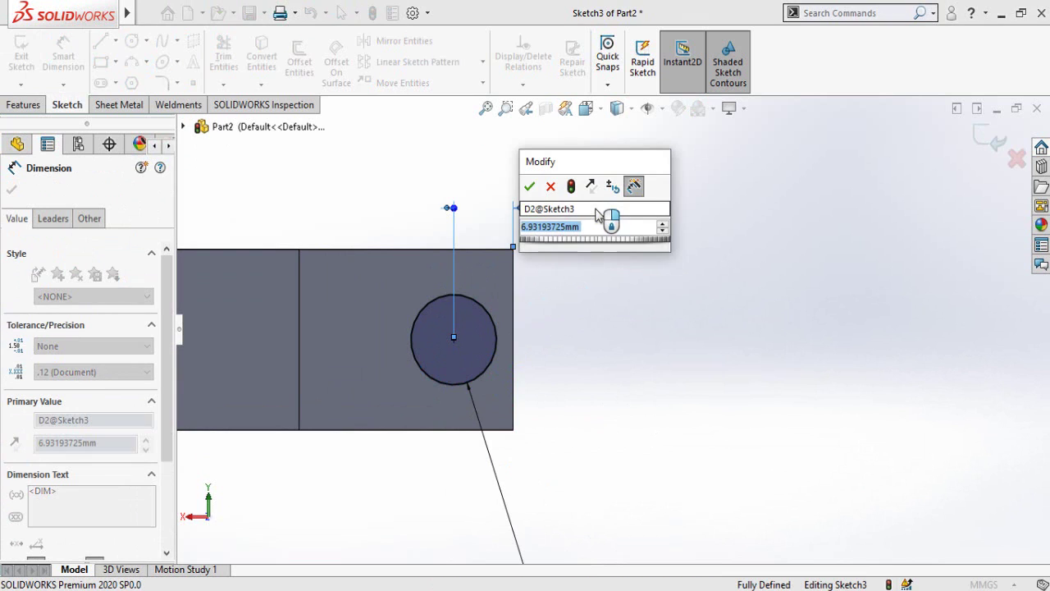
{"action": "type", "text": "7"}
{"action": "key", "text": "Return"}
{"action": "left_click", "coordinate": [621, 451]}
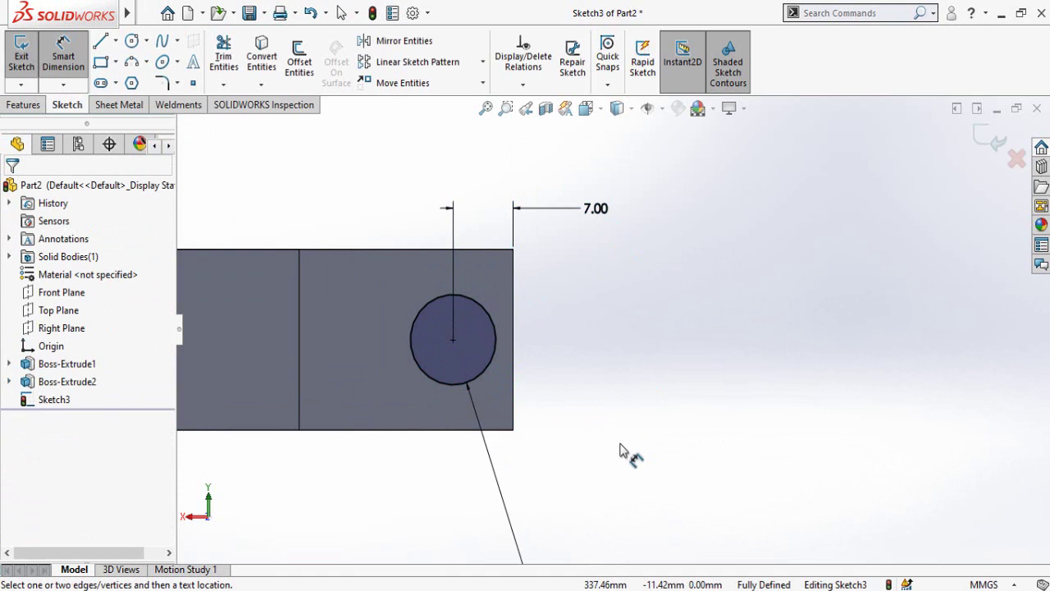
Extrude the 10 mm circle as a pin Up To Surface, ending at the board's adjacent long side face
{"action": "scroll", "coordinate": [623, 435], "scroll_direction": "up", "scroll_amount": 5}
{"action": "middle_click_drag", "start_coordinate": [624, 423], "coordinate": [492, 385]}
{"action": "left_click", "coordinate": [4, 104]}
{"action": "left_click", "coordinate": [27, 57]}
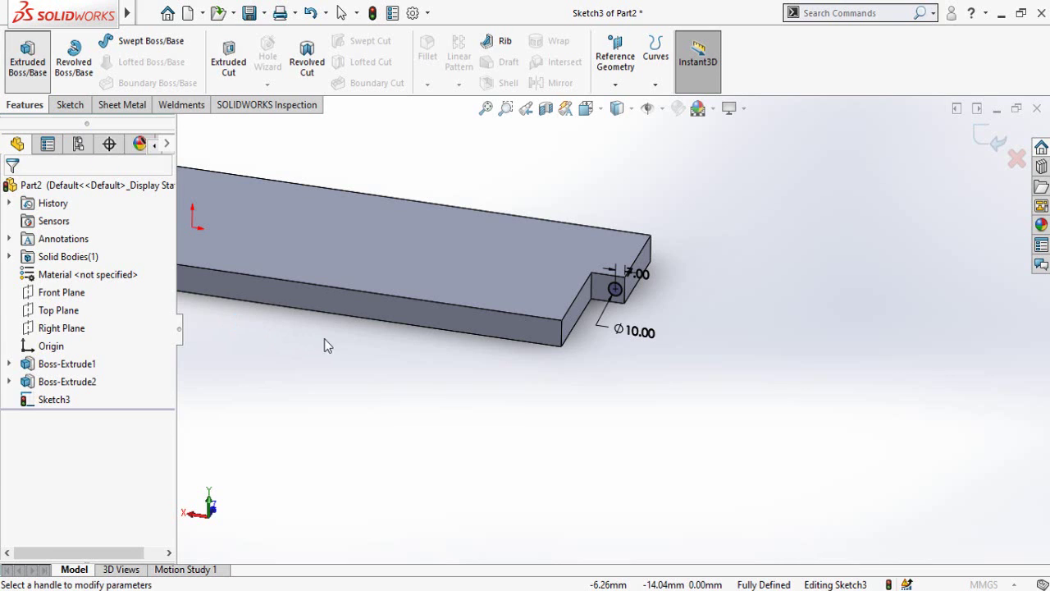
{"action": "left_click", "coordinate": [514, 326]}
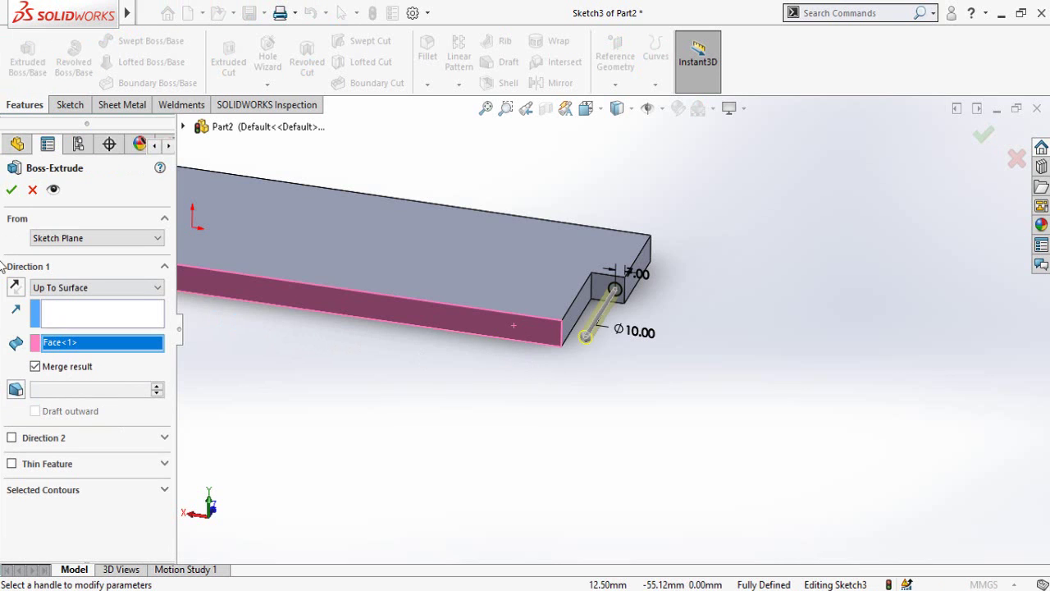
{"action": "left_click", "coordinate": [11, 190]}
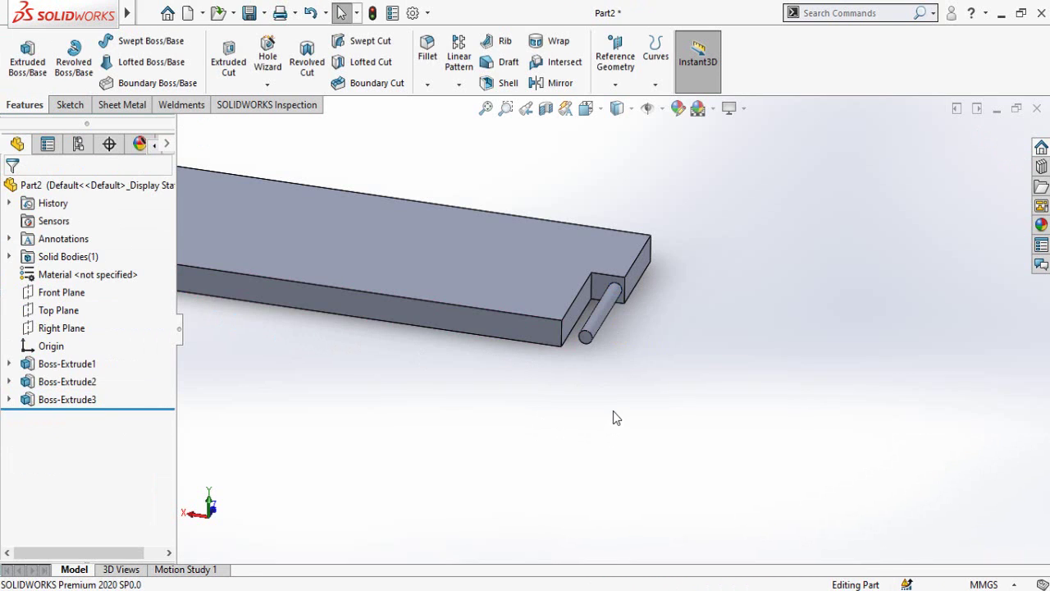
Sketch a full-thickness rectangle about 68 mm long on the board's long side face plane, extending outward from the end without a block
{"action": "scroll", "coordinate": [530, 310], "scroll_direction": "down", "scroll_amount": 3}
{"action": "middle_click_drag", "start_coordinate": [530, 309], "coordinate": [501, 359]}
{"action": "middle_click_drag", "start_coordinate": [918, 296], "coordinate": [808, 313]}
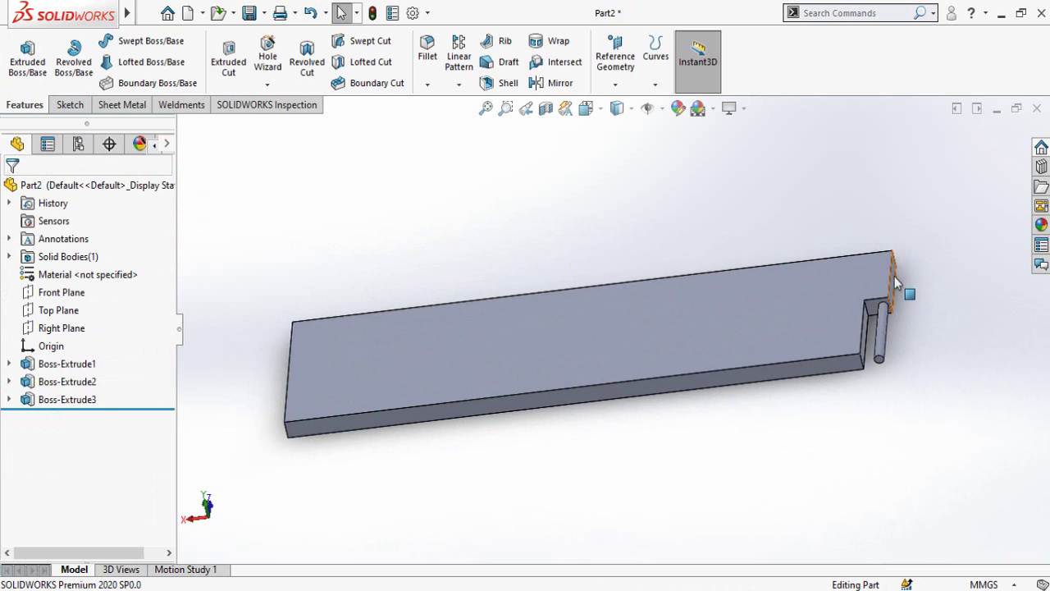
{"action": "middle_click_drag", "start_coordinate": [883, 274], "coordinate": [757, 421]}
{"action": "middle_click_drag", "start_coordinate": [673, 486], "coordinate": [868, 353]}
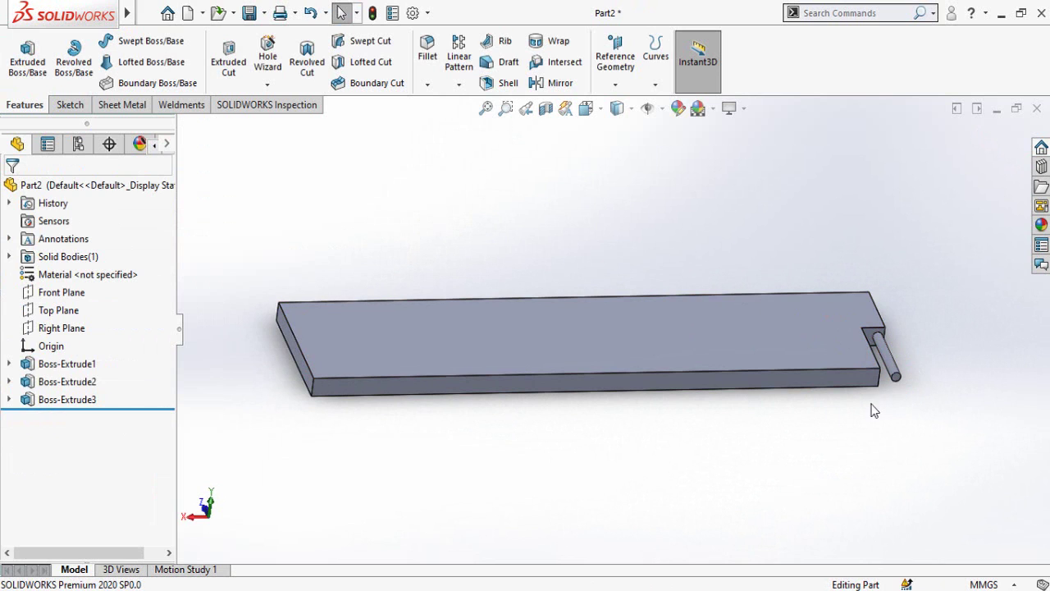
{"action": "scroll", "coordinate": [309, 362], "scroll_direction": "down", "scroll_amount": 3}
{"action": "scroll", "coordinate": [482, 433], "scroll_direction": "up", "scroll_amount": 2}
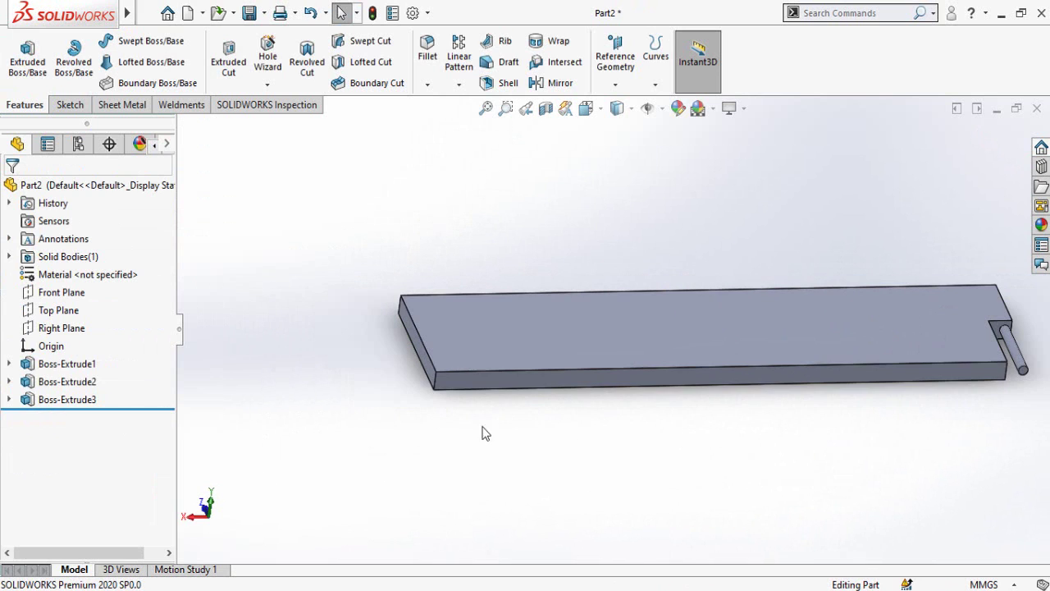
{"action": "left_click", "coordinate": [459, 381]}
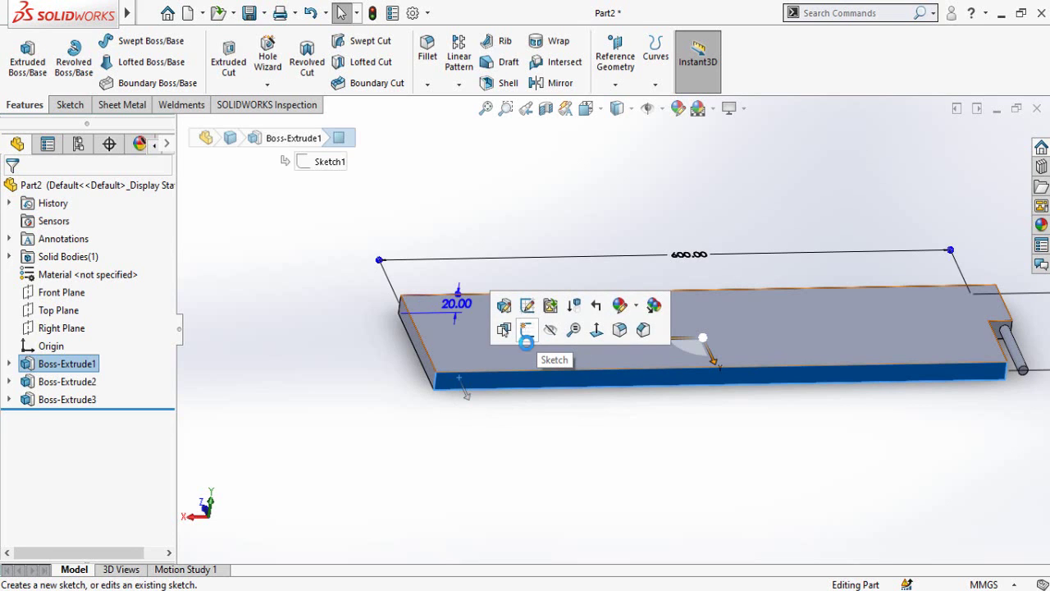
{"action": "left_click", "coordinate": [526, 332]}
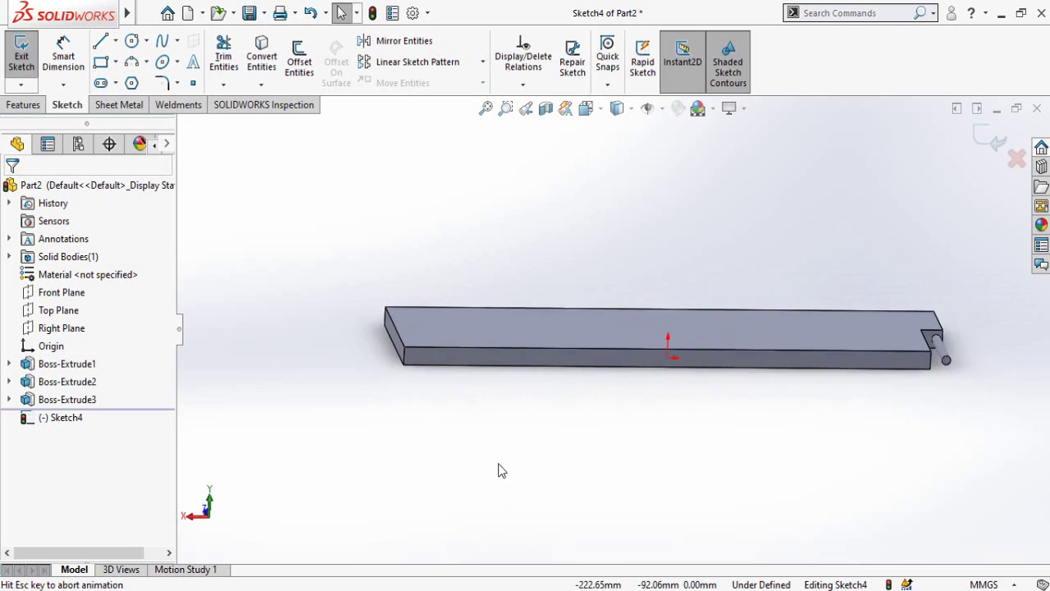
{"action": "scroll", "coordinate": [375, 301], "scroll_direction": "down", "scroll_amount": 3}
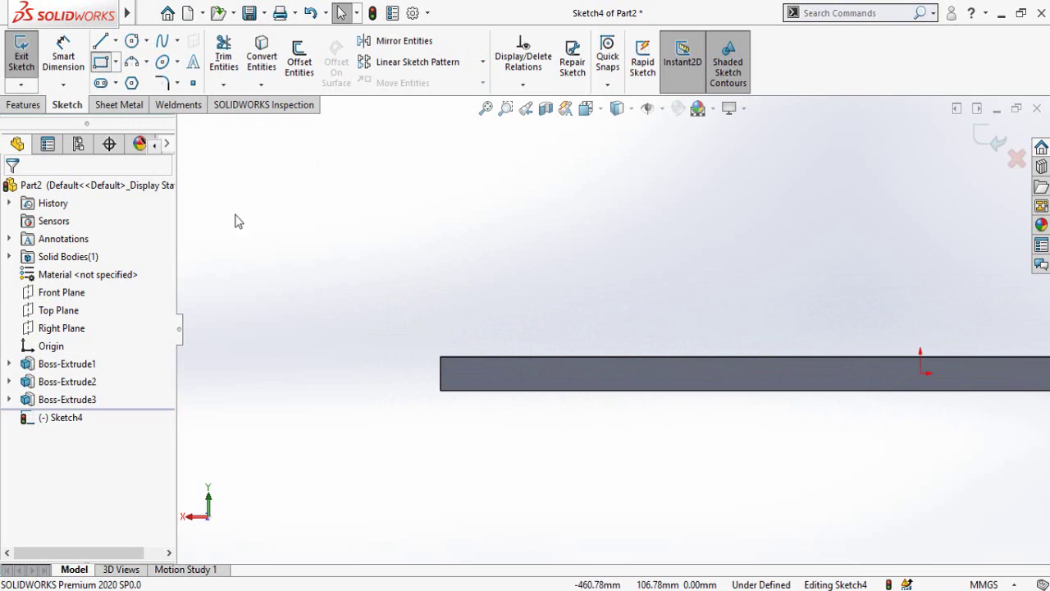
{"action": "key", "text": "r"}
{"action": "left_click", "coordinate": [332, 360]}
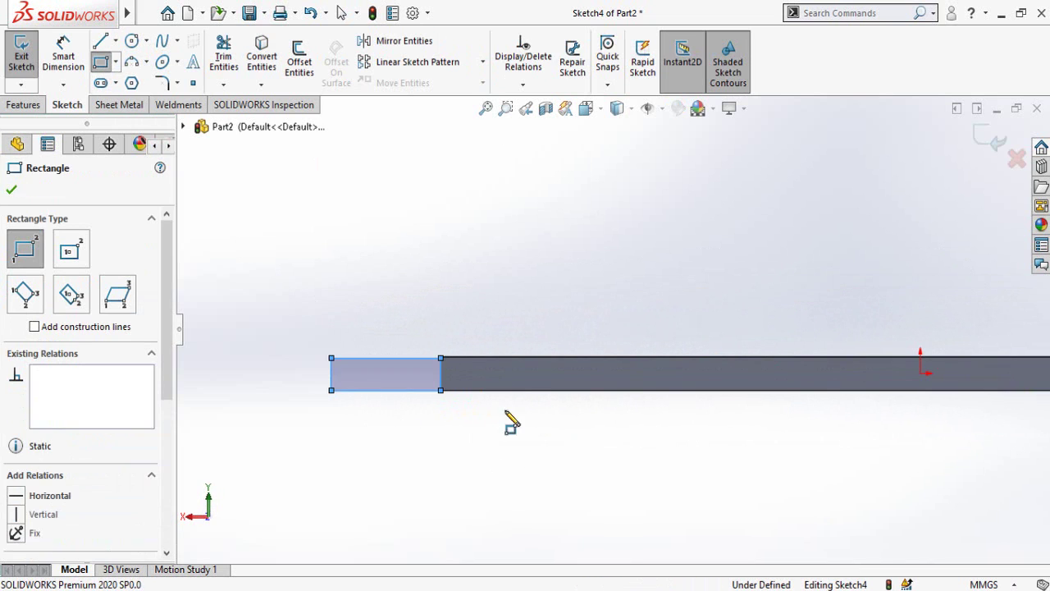
{"action": "scroll", "coordinate": [410, 375], "scroll_direction": "down", "scroll_amount": 3}
{"action": "key", "text": "Escape"}
{"action": "mouse_move", "coordinate": [483, 340]}
{"action": "left_mouse_down"}
{"action": "mouse_move", "coordinate": [484, 363]}
{"action": "mouse_move", "coordinate": [483, 338]}
{"action": "left_mouse_up"}
Dimension the rectangle's length to 25 mm
{"action": "right_click_drag", "start_coordinate": [474, 487], "coordinate": [451, 421]}
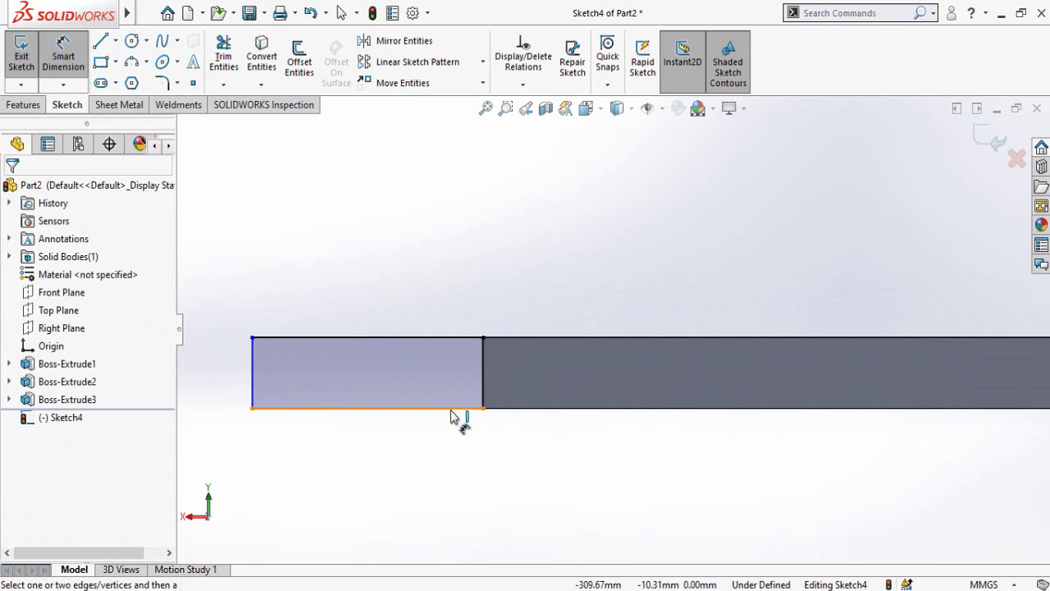
{"action": "left_click", "coordinate": [451, 416]}
{"action": "left_click", "coordinate": [421, 476]}
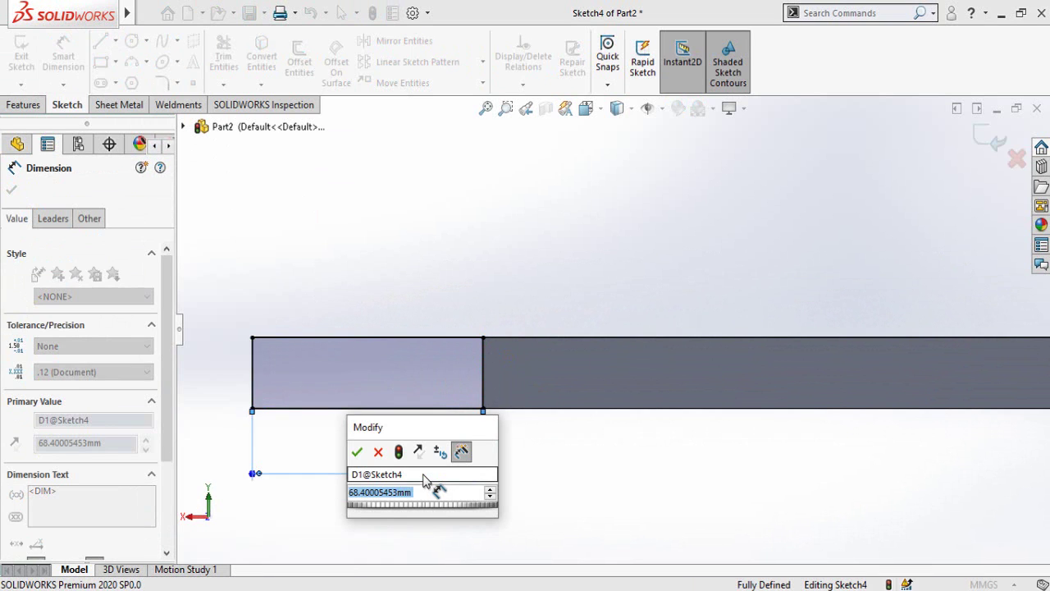
{"action": "key", "text": "Return"}
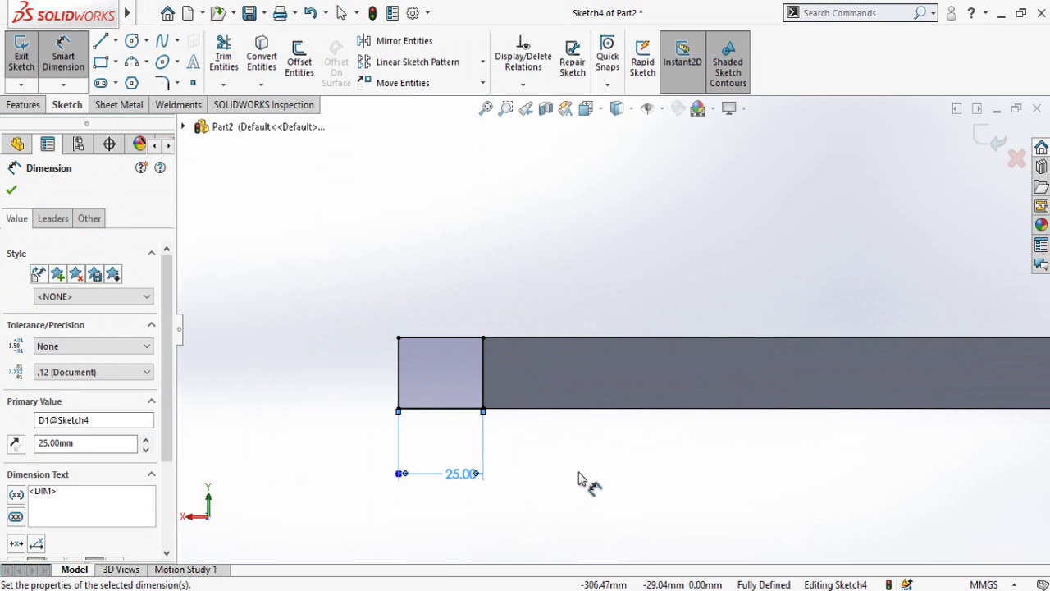
{"action": "left_click", "coordinate": [584, 483]}
{"action": "key", "text": "Escape"}
Extrude the 25 mm rectangle Blind by 70 mm in the reversed direction, forming a block along the board's end
{"action": "left_click", "coordinate": [455, 378]}
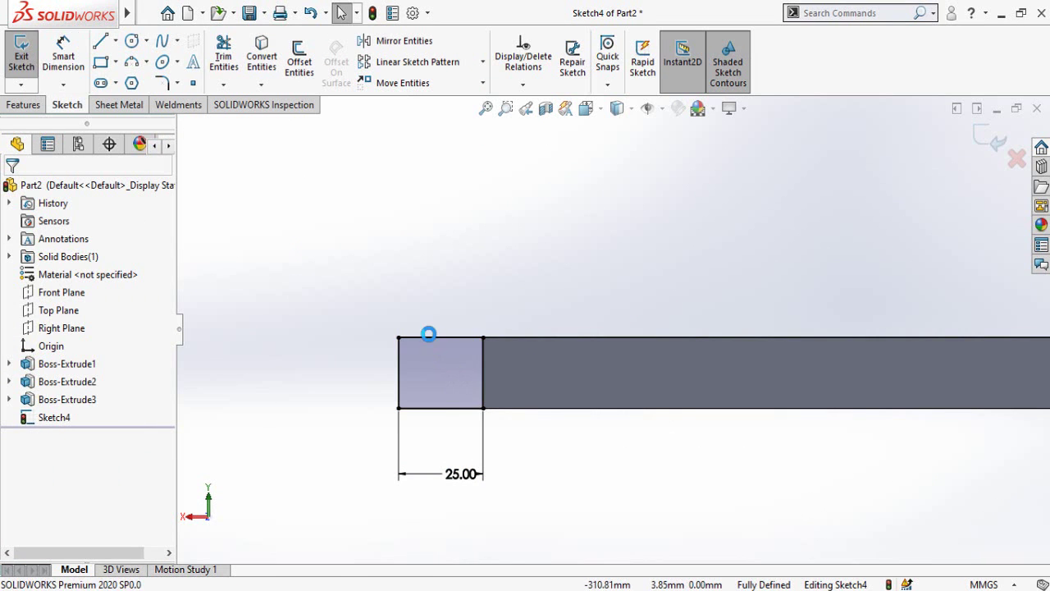
{"action": "left_click", "coordinate": [426, 330]}
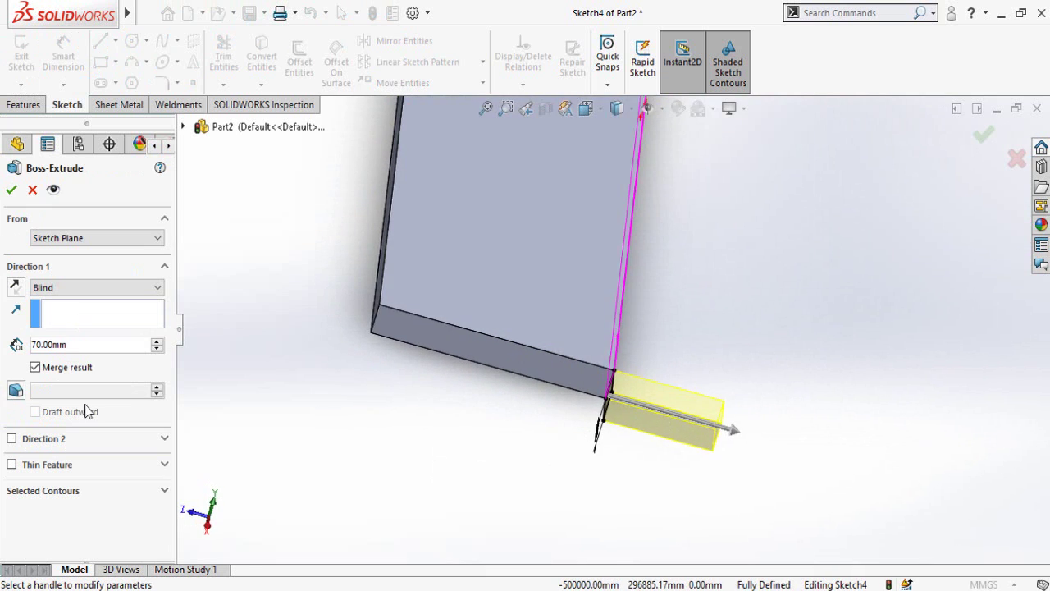
{"action": "left_click", "coordinate": [16, 289]}
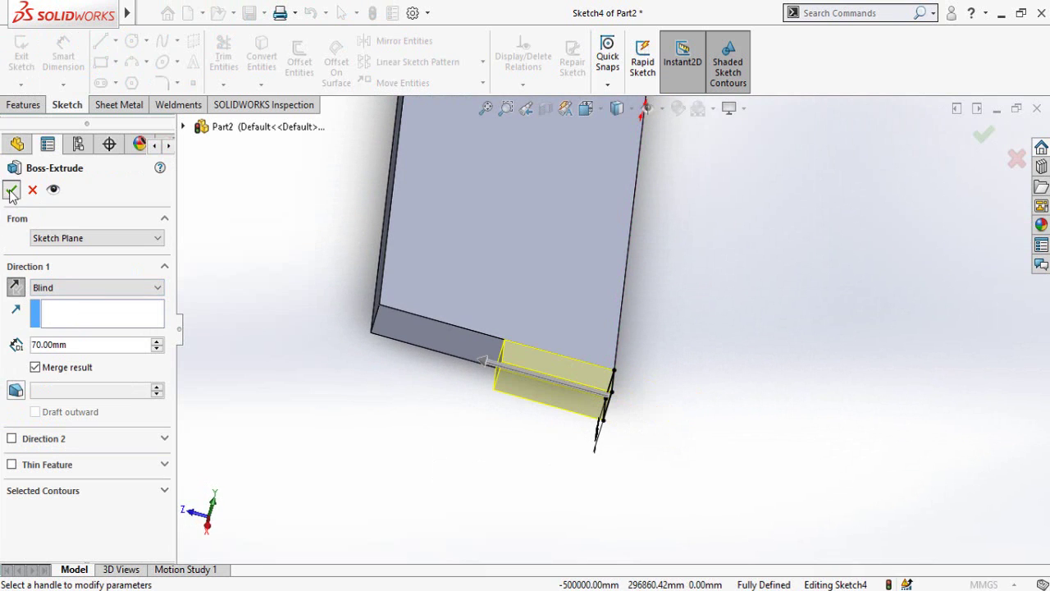
{"action": "key", "text": "Return"}
Sketch a circle about 8 mm in diameter on the new block's inner face, which looks along the notch
{"action": "middle_click_drag", "start_coordinate": [452, 415], "coordinate": [487, 369]}
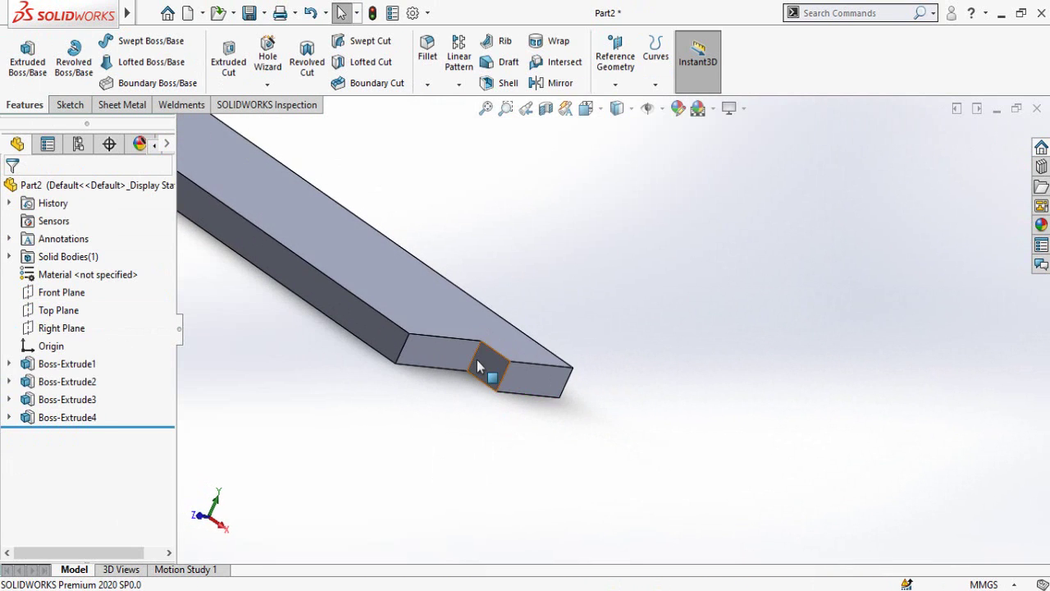
{"action": "left_click", "coordinate": [488, 368]}
{"action": "left_click", "coordinate": [545, 310]}
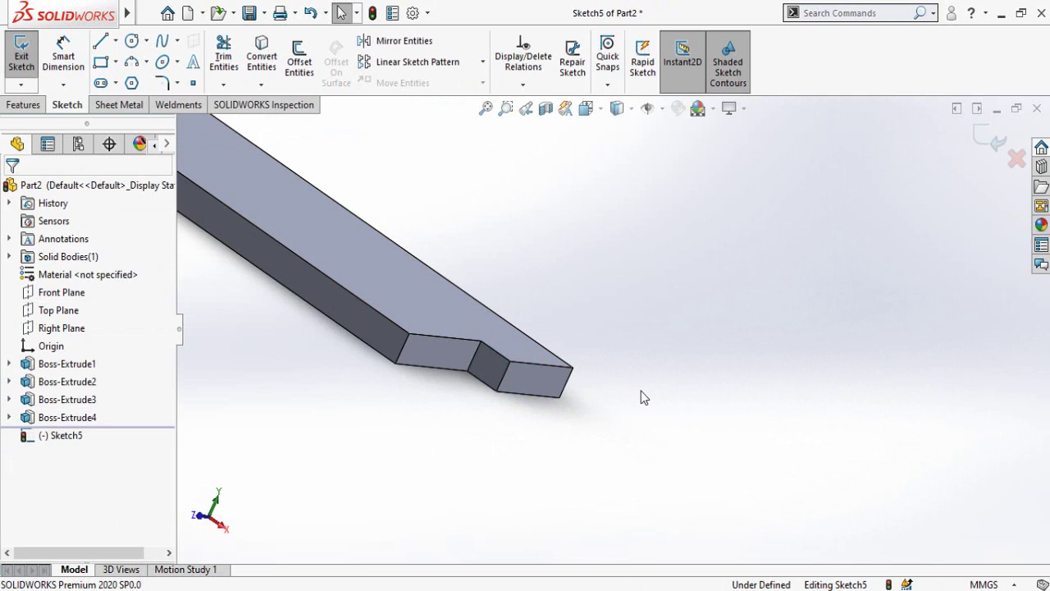
{"action": "key", "text": "c"}
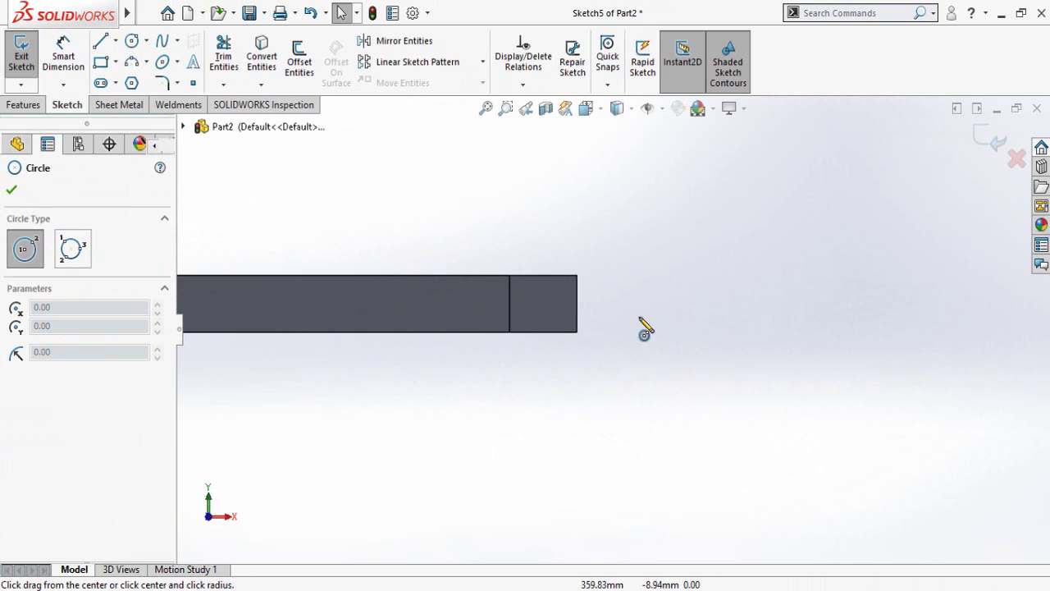
{"action": "left_click", "coordinate": [498, 298]}
{"action": "left_click", "coordinate": [513, 323]}
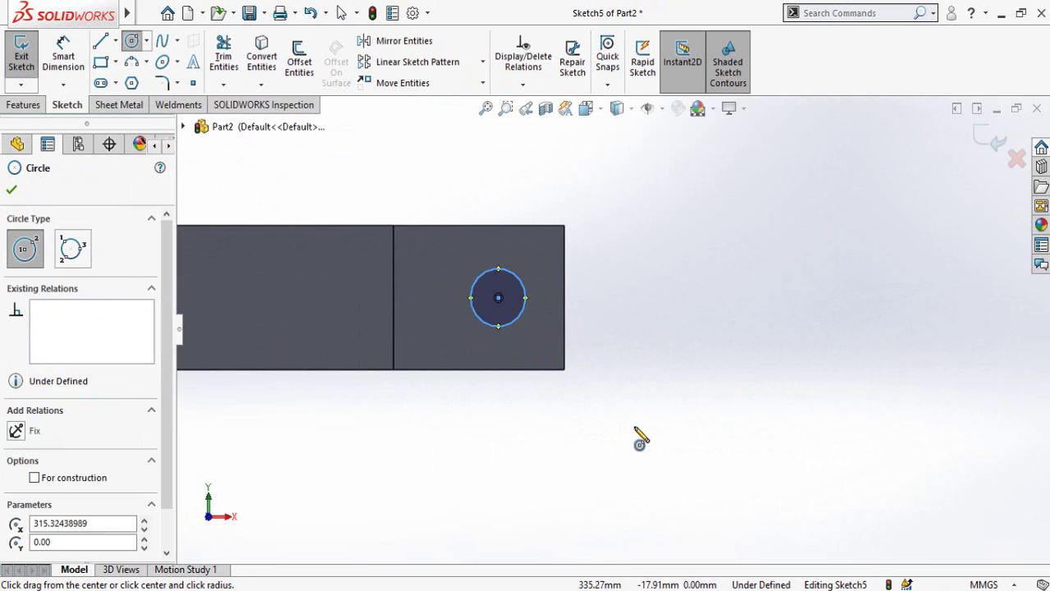
Set the new circle's diameter to 10 mm
{"action": "key", "text": "d"}
{"action": "left_click", "coordinate": [493, 328]}
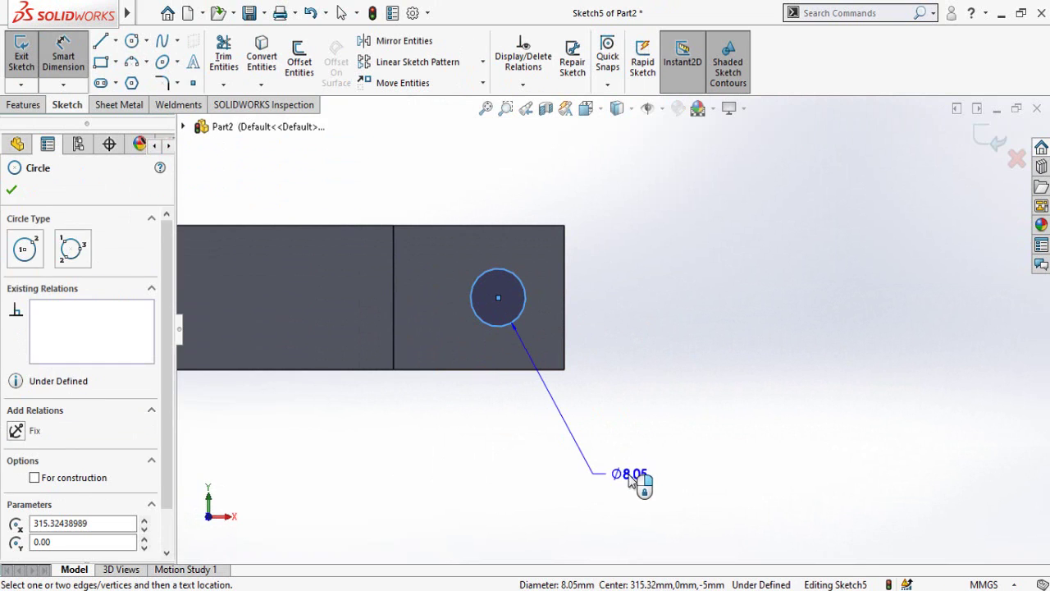
{"action": "left_click", "coordinate": [638, 484]}
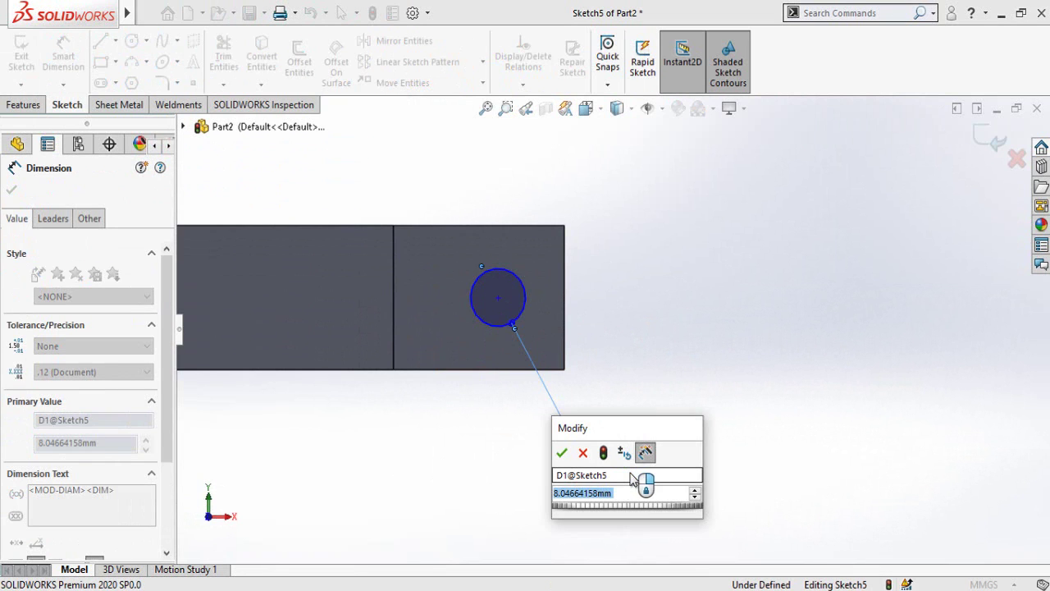
{"action": "type", "text": "10"}
{"action": "key", "text": "Return"}
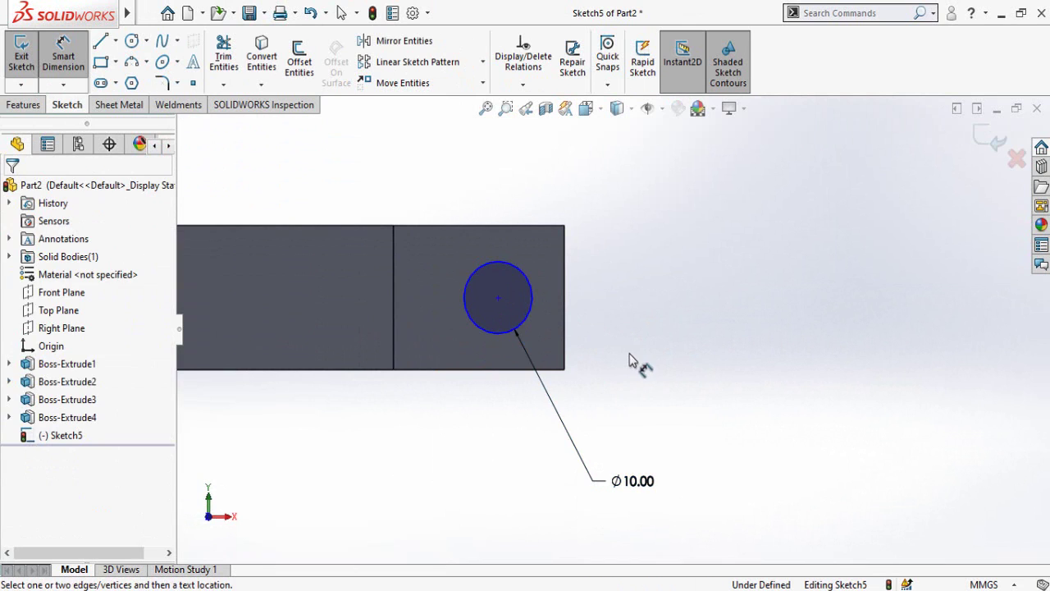
{"action": "left_click", "coordinate": [505, 311]}
{"action": "key", "text": "Escape"}
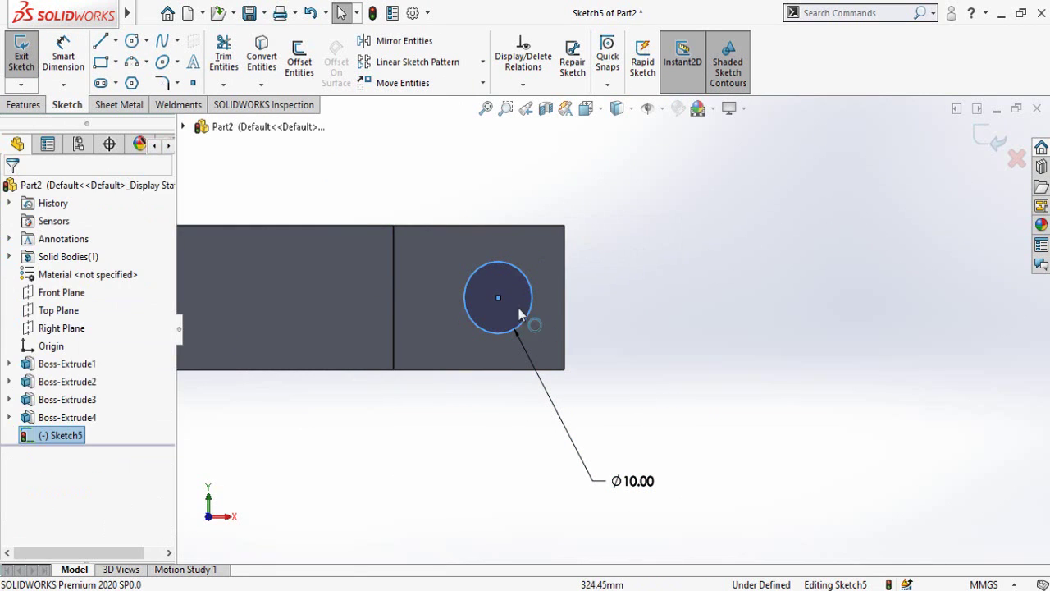
Make the new circle's centre horizontal with the midpoint of the block's outer vertical edge
{"action": "left_click", "coordinate": [498, 298]}
{"action": "scroll", "coordinate": [568, 312], "scroll_direction": "up", "scroll_amount": 3}
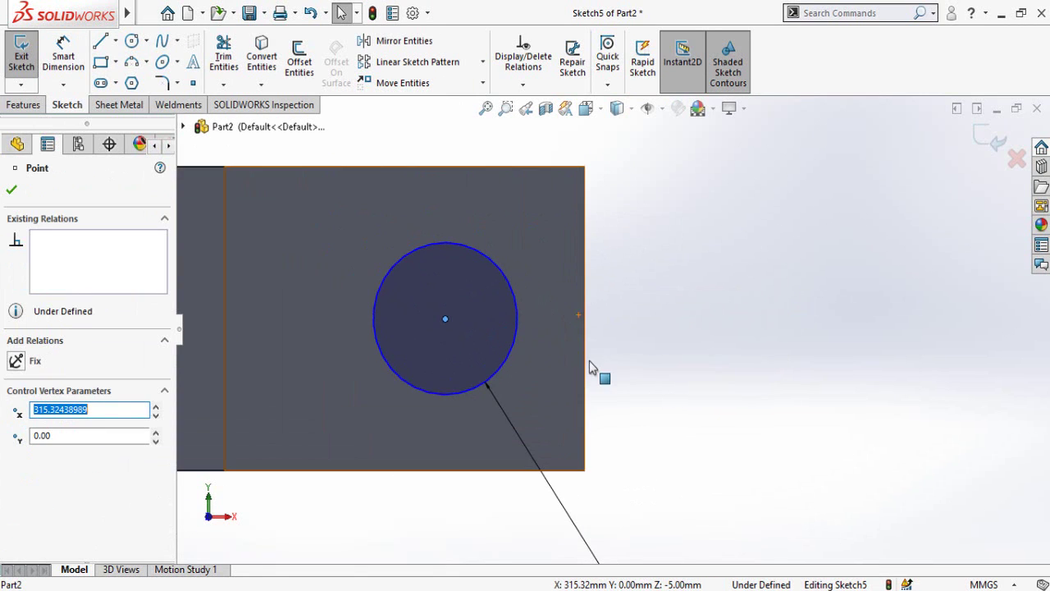
{"action": "left_click", "coordinate": [584, 319]}
{"action": "left_click", "coordinate": [584, 318], "text": "ctrl"}
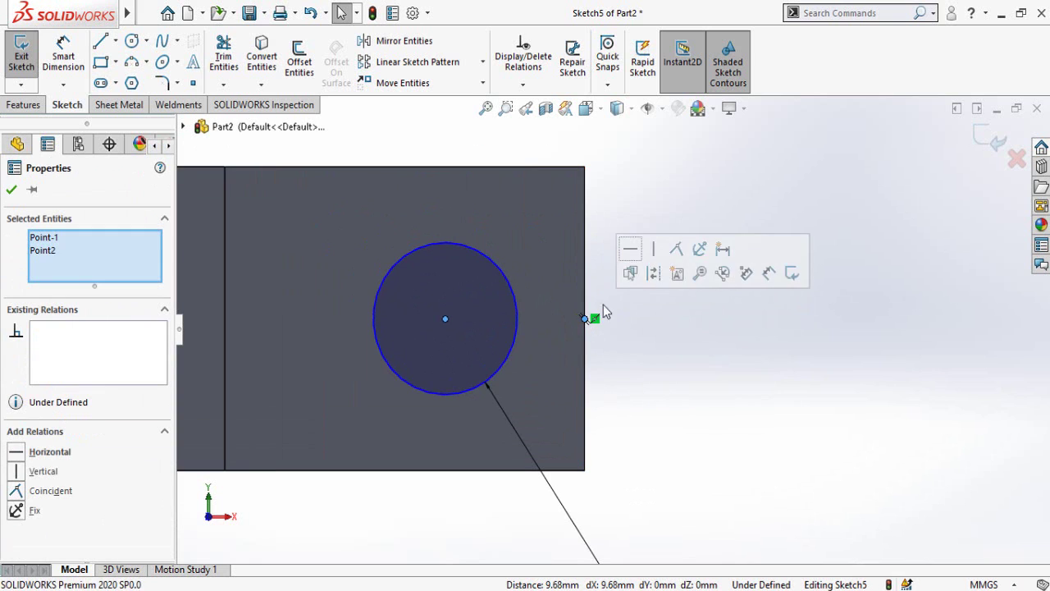
{"action": "left_click", "coordinate": [629, 273]}
{"action": "left_click", "coordinate": [678, 408]}
{"action": "scroll", "coordinate": [677, 393], "scroll_direction": "down", "scroll_amount": 4}
Dimension the circle's centre 7 mm from the block's outer vertical edge
{"action": "right_click_drag", "start_coordinate": [639, 416], "coordinate": [603, 265]}
{"action": "scroll", "coordinate": [602, 266], "scroll_direction": "up", "scroll_amount": 3}
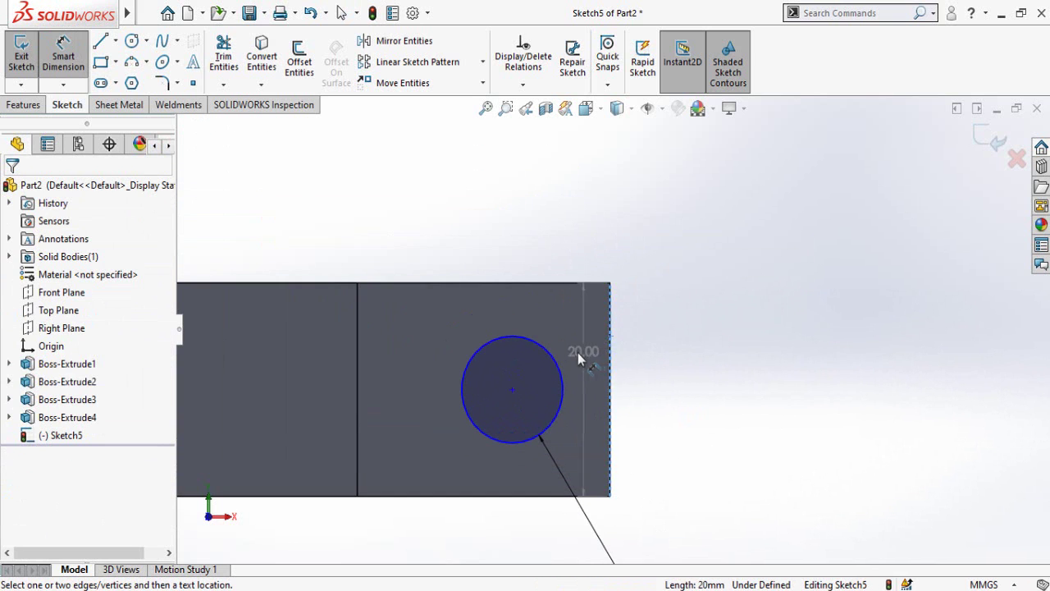
{"action": "left_click", "coordinate": [550, 359]}
{"action": "left_click", "coordinate": [610, 280]}
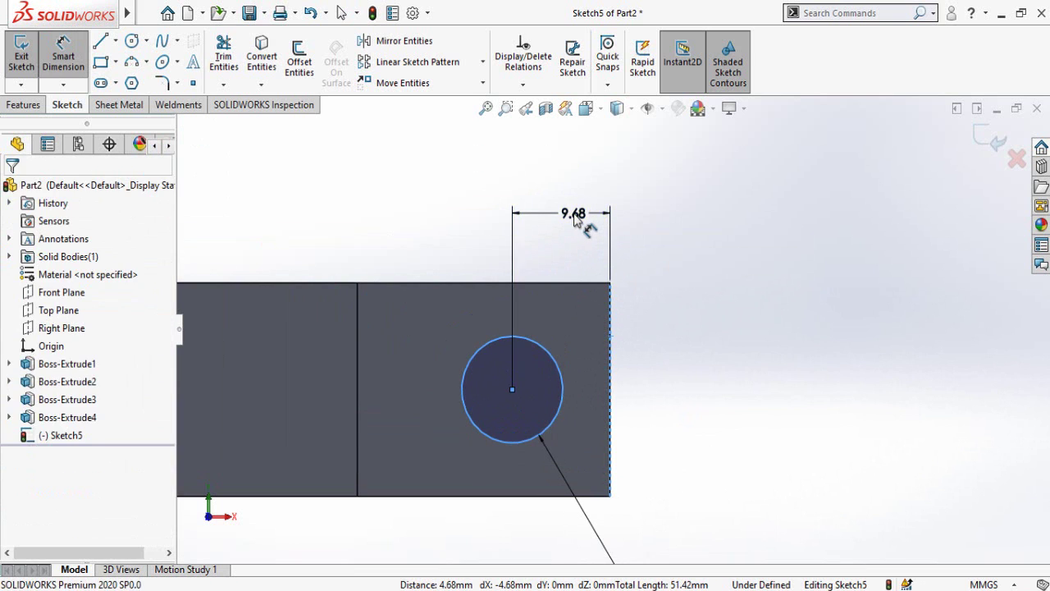
{"action": "left_click", "coordinate": [579, 215]}
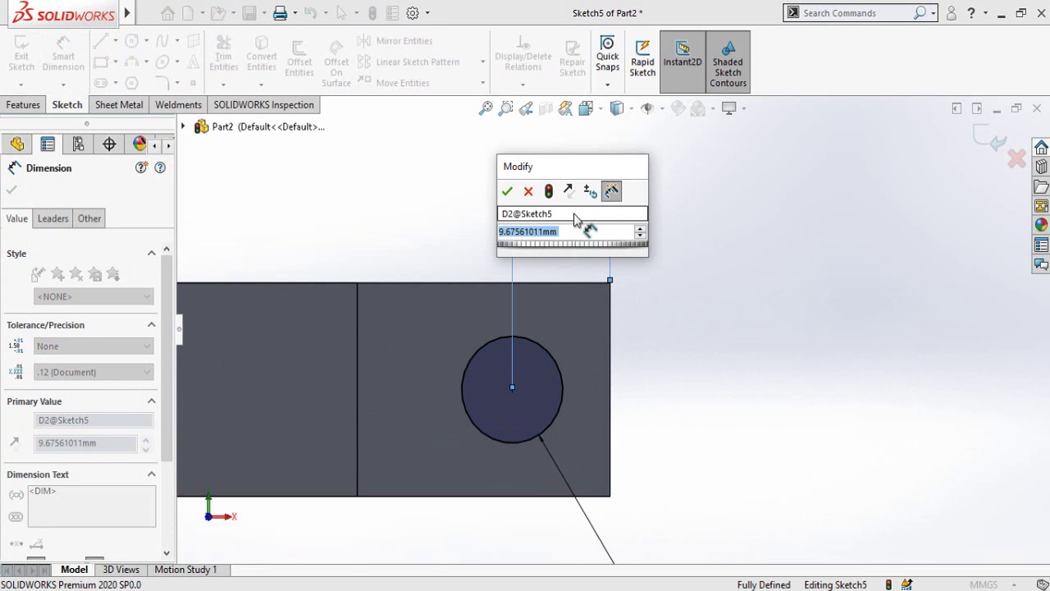
{"action": "key", "text": "Return"}
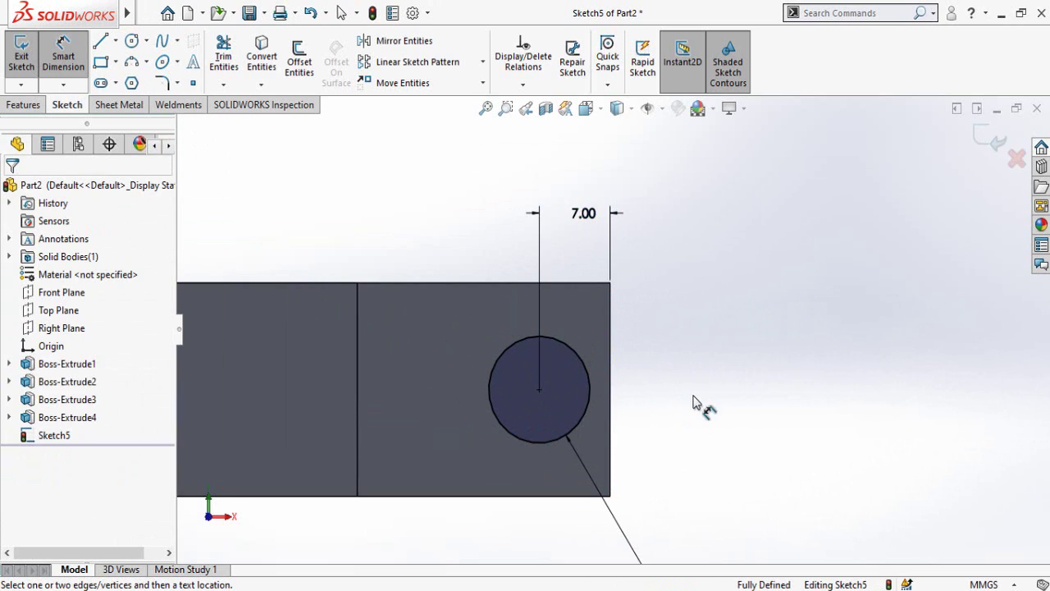
Extrude the second end's 10 mm circle as a pin Up To Surface, ending at the board's long side face
{"action": "scroll", "coordinate": [688, 404], "scroll_direction": "up", "scroll_amount": 3}
{"action": "middle_click_drag", "start_coordinate": [692, 410], "coordinate": [220, 266]}
{"action": "left_click", "coordinate": [39, 105]}
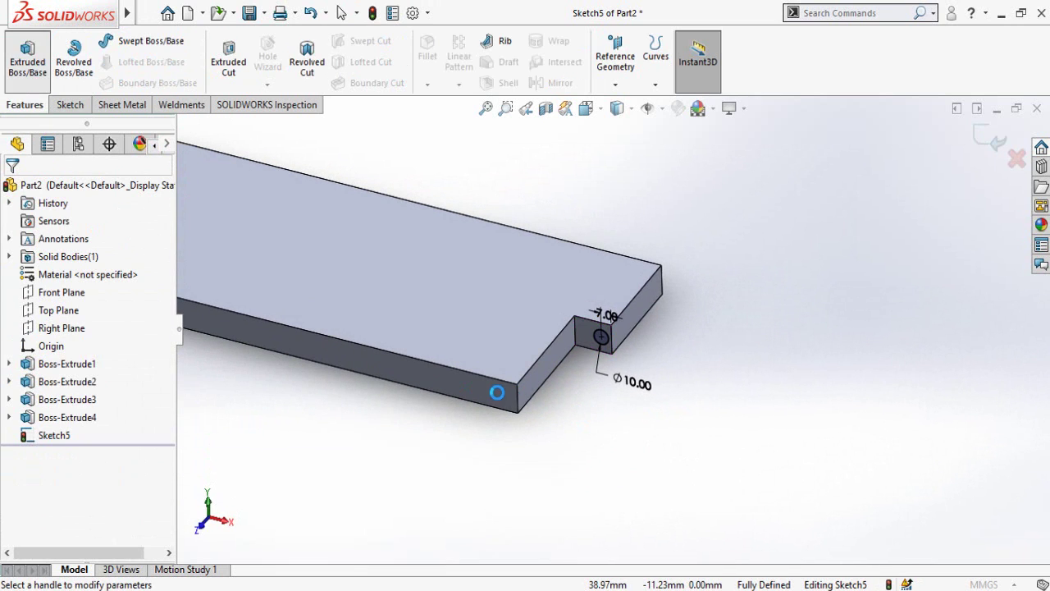
{"action": "left_click", "coordinate": [437, 375]}
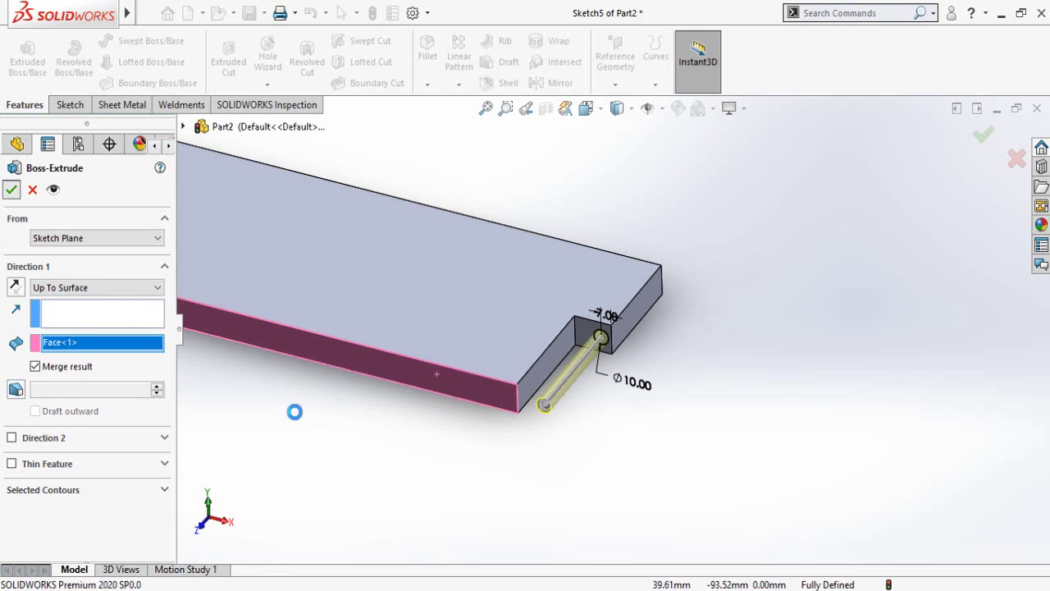
{"action": "scroll", "coordinate": [624, 386], "scroll_direction": "up", "scroll_amount": 5}
{"action": "middle_click_drag", "start_coordinate": [600, 332], "coordinate": [460, 215]}
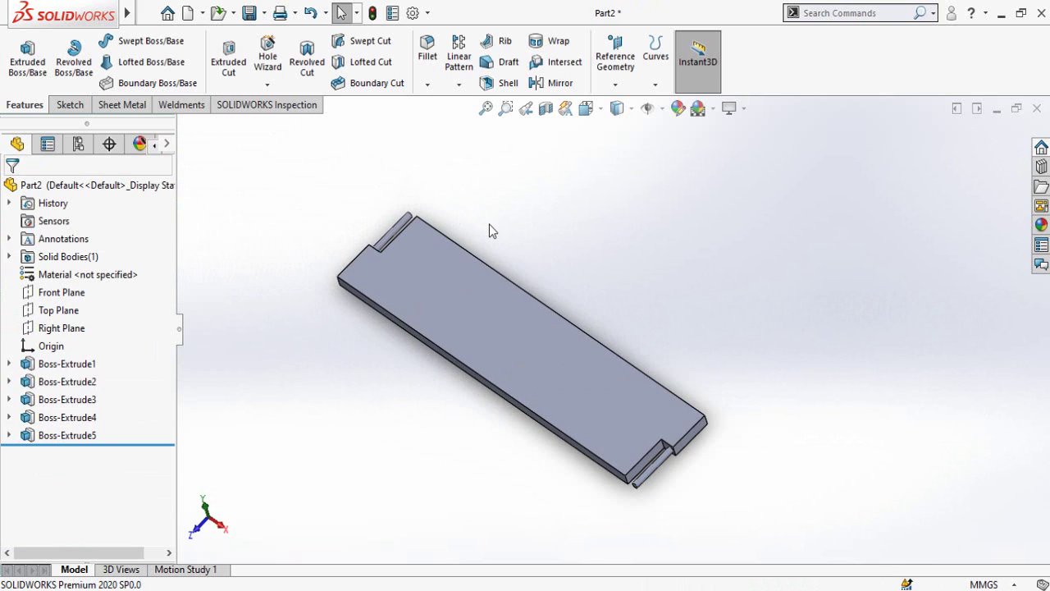
Save the board part as Step in the Stairs folder
{"action": "key", "text": "ctrl+s"}
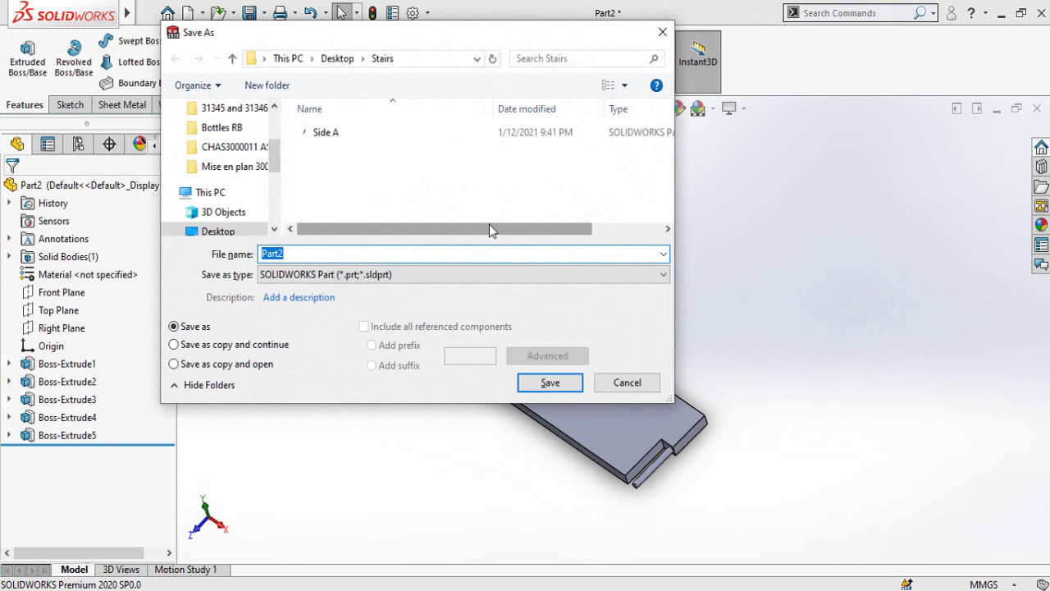
{"action": "type", "text": "Step"}
{"action": "key", "text": "Return"}
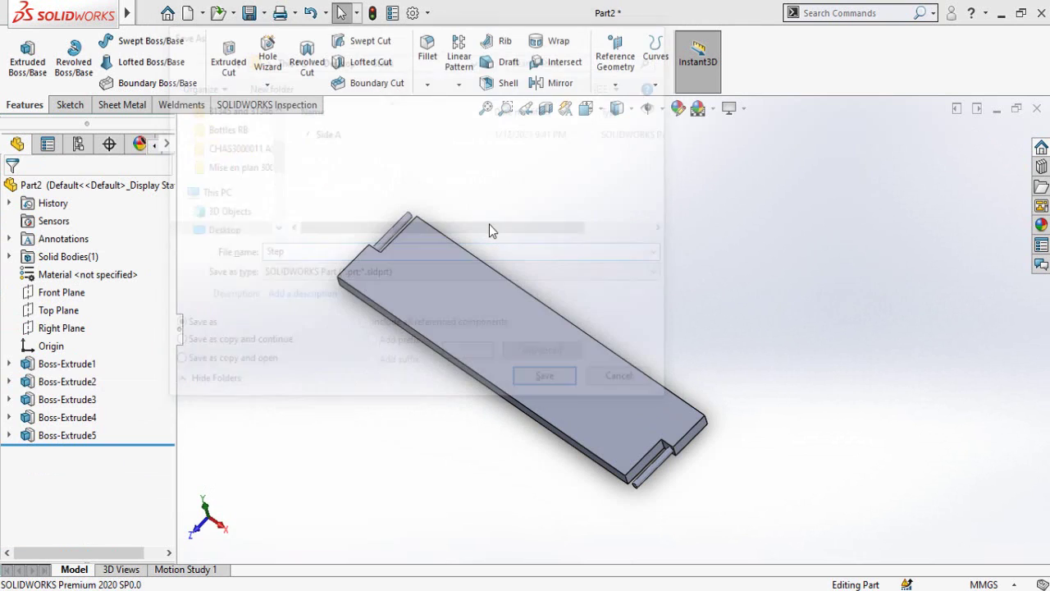
Create a new assembly and place the Side A part in it as the first component
{"action": "left_click", "coordinate": [188, 14]}
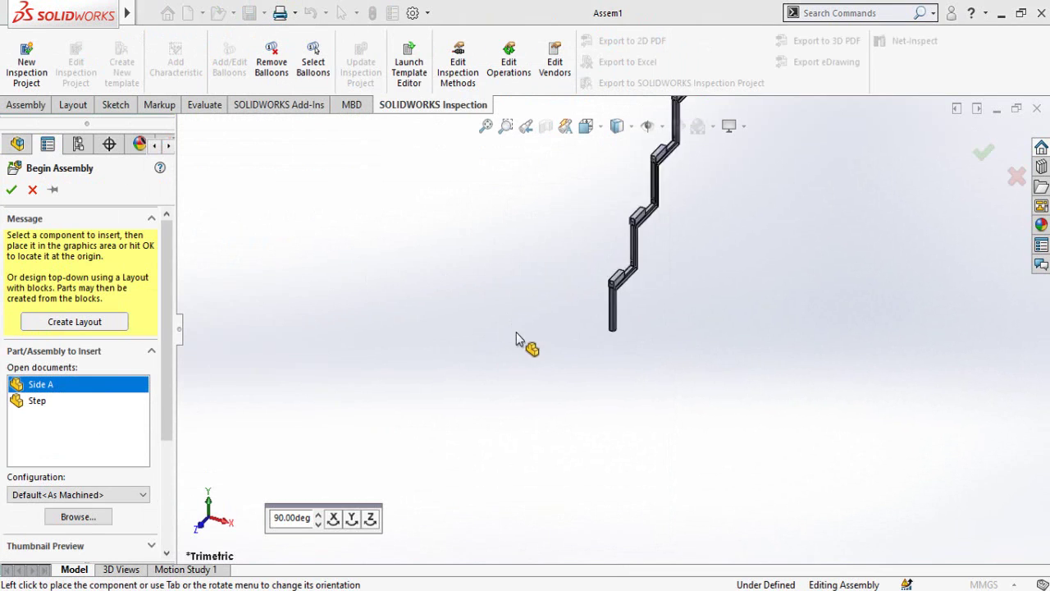
{"action": "left_click", "coordinate": [507, 357]}
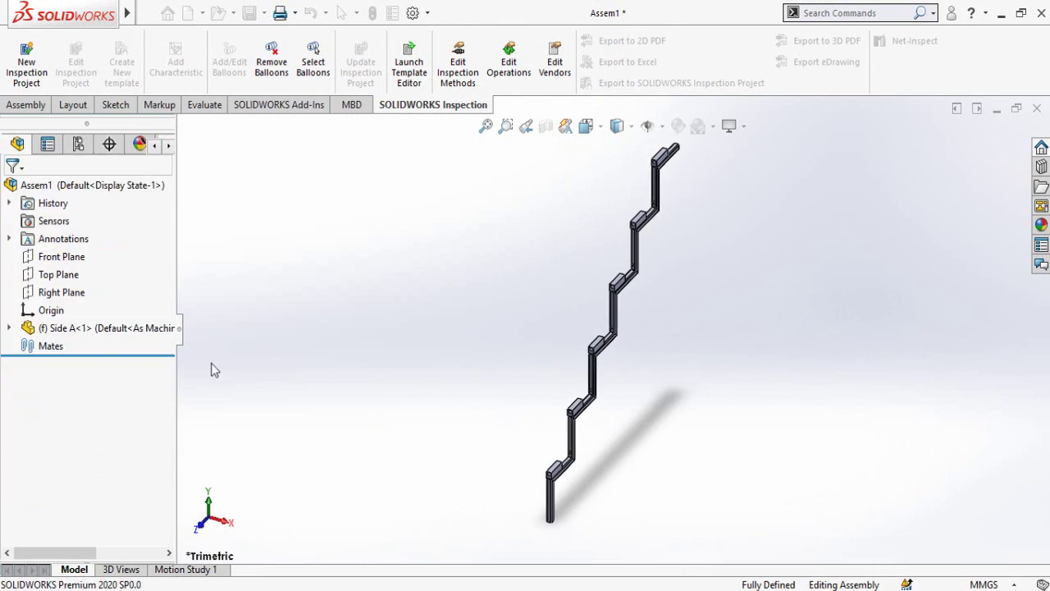
{"action": "left_click", "coordinate": [26, 105]}
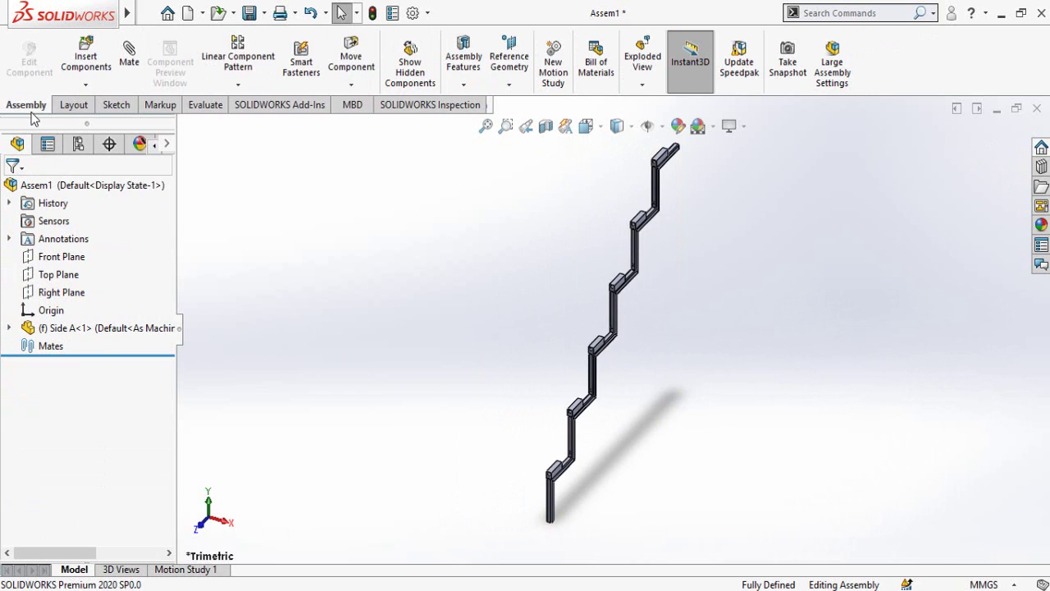
Insert the Step part into the assembly beside the Side A frame
{"action": "left_click", "coordinate": [104, 59]}
{"action": "left_click", "coordinate": [37, 385]}
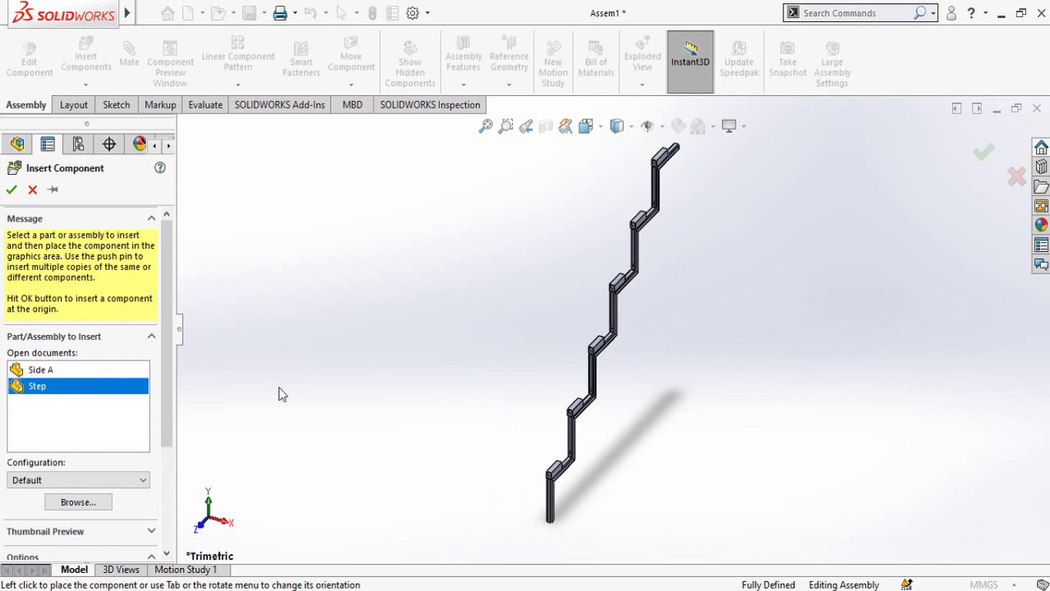
{"action": "left_click", "coordinate": [700, 466]}
{"action": "scroll", "coordinate": [593, 392], "scroll_direction": "down", "scroll_amount": 5}
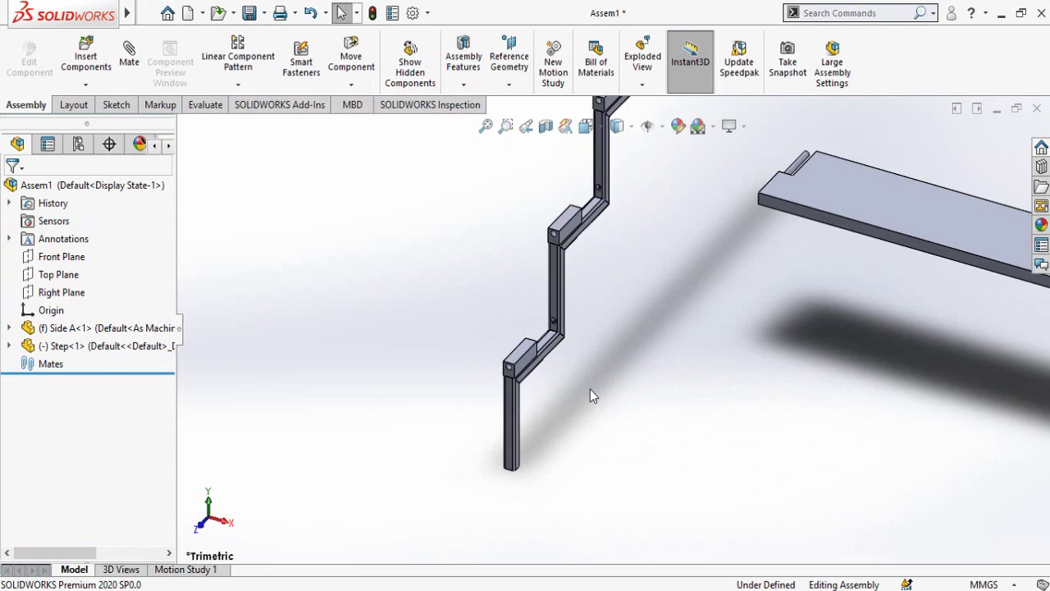
Copy the Side A frame to the far side of the board and rotate the copy end for end
{"action": "scroll", "coordinate": [574, 371], "scroll_direction": "up", "scroll_amount": 5}
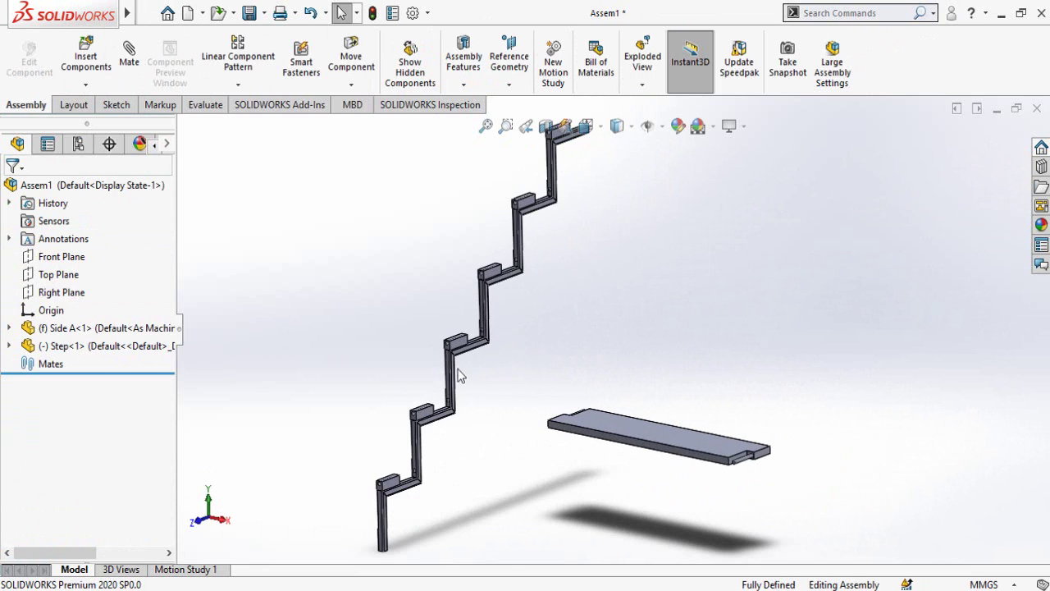
{"action": "scroll", "coordinate": [575, 376], "scroll_direction": "up", "scroll_amount": 2}
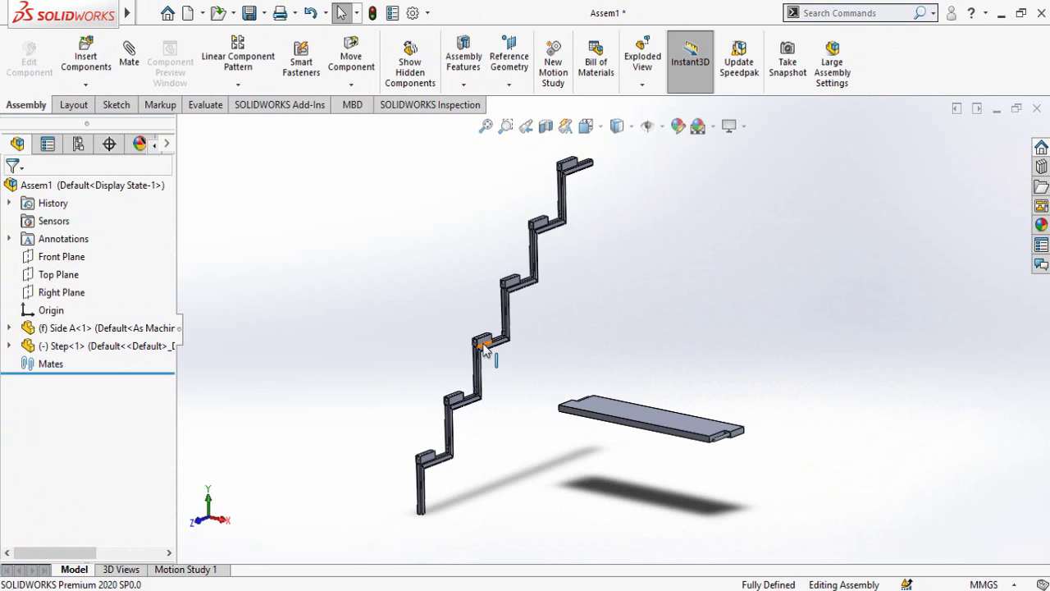
{"action": "left_click_drag", "start_coordinate": [484, 345], "coordinate": [775, 332], "text": "ctrl"}
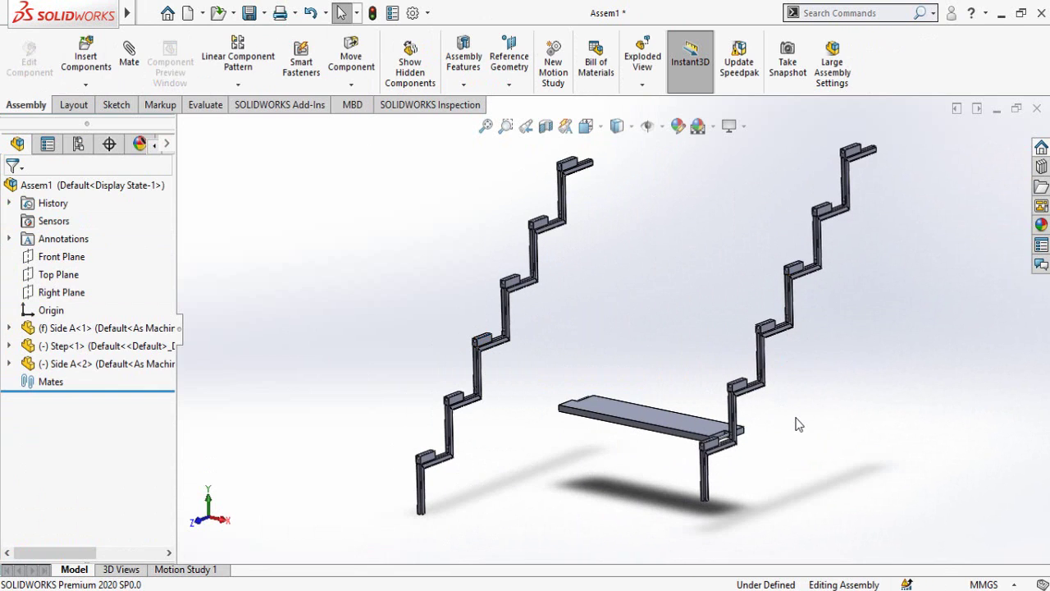
{"action": "middle_click_drag", "start_coordinate": [796, 424], "coordinate": [755, 381]}
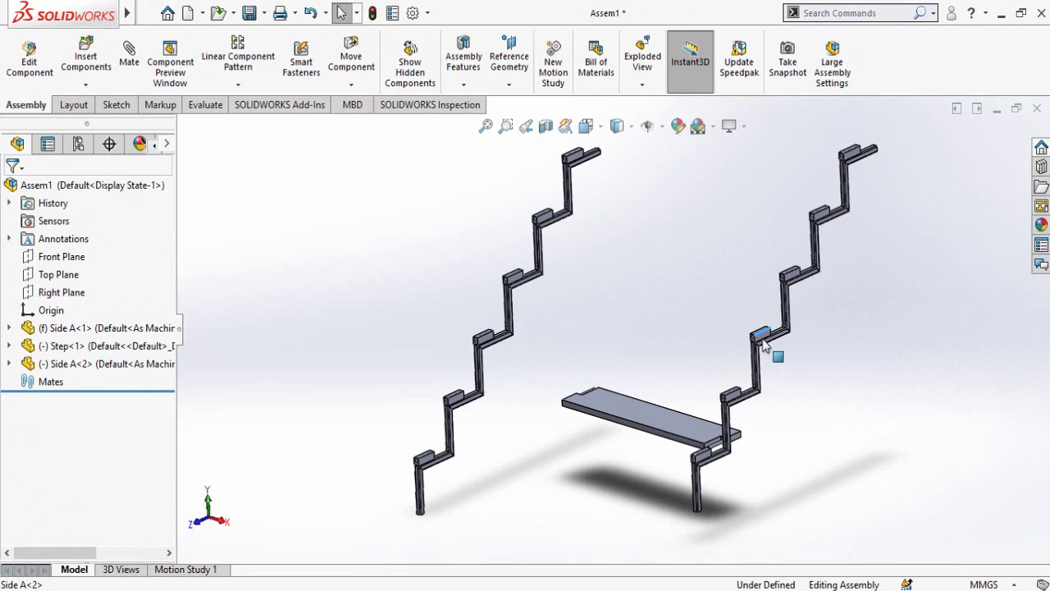
{"action": "right_click_drag", "start_coordinate": [763, 344], "coordinate": [794, 424]}
{"action": "scroll", "coordinate": [739, 378], "scroll_direction": "down", "scroll_amount": 5}
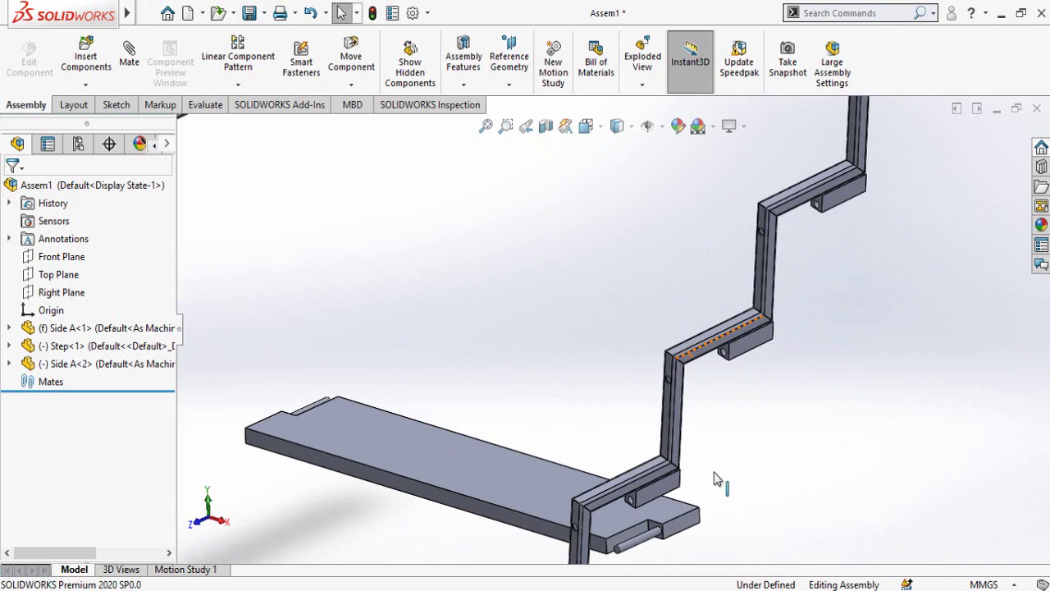
{"action": "scroll", "coordinate": [477, 433], "scroll_direction": "up", "scroll_amount": 5}
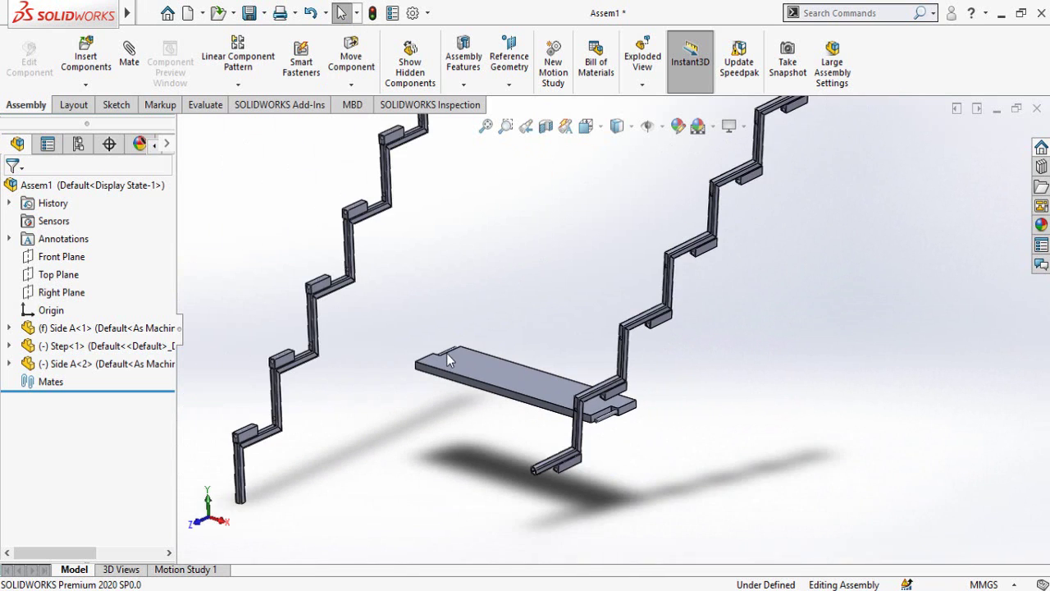
Rotate the Step board and mate its end pin concentric with the hole in the fixed frame's second-lowest block
{"action": "scroll", "coordinate": [451, 365], "scroll_direction": "down", "scroll_amount": 4}
{"action": "right_click_drag", "start_coordinate": [447, 400], "coordinate": [607, 374]}
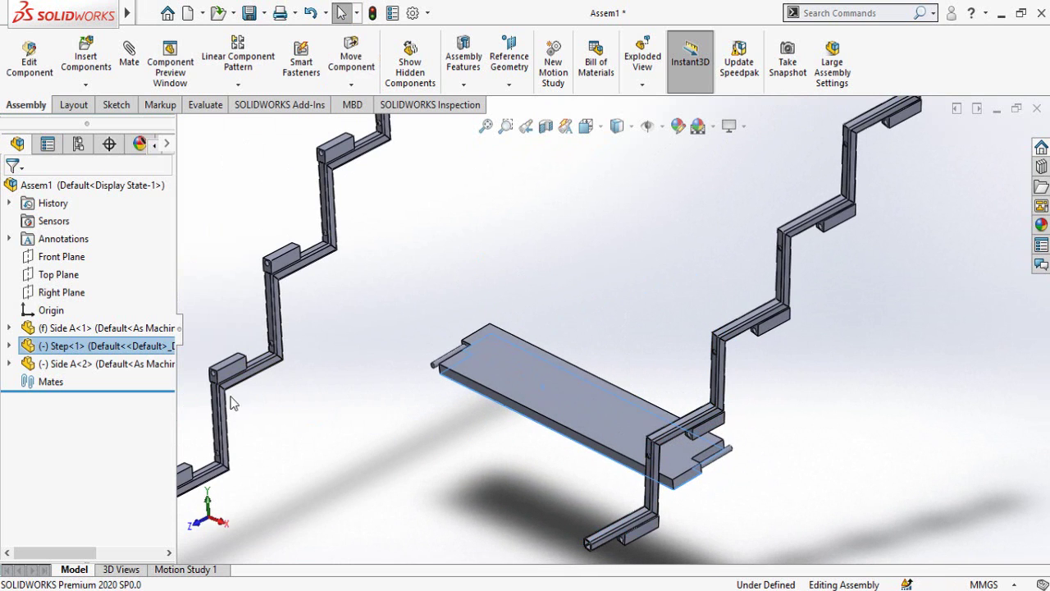
{"action": "scroll", "coordinate": [474, 356], "scroll_direction": "down", "scroll_amount": 5}
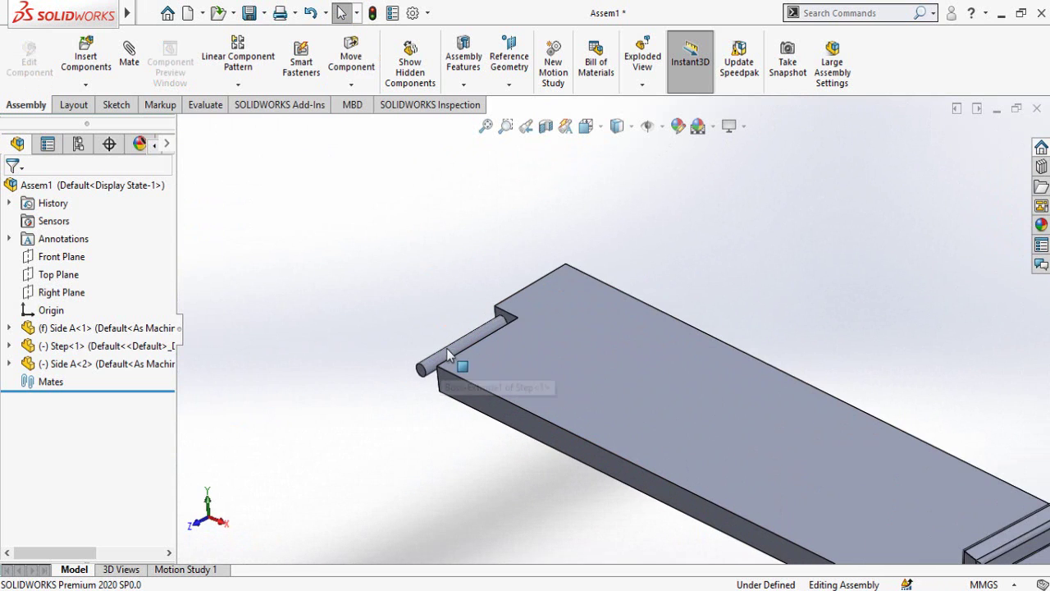
{"action": "left_click", "coordinate": [453, 348]}
{"action": "scroll", "coordinate": [442, 470], "scroll_direction": "up", "scroll_amount": 10}
{"action": "middle_click_drag", "start_coordinate": [439, 457], "coordinate": [492, 464]}
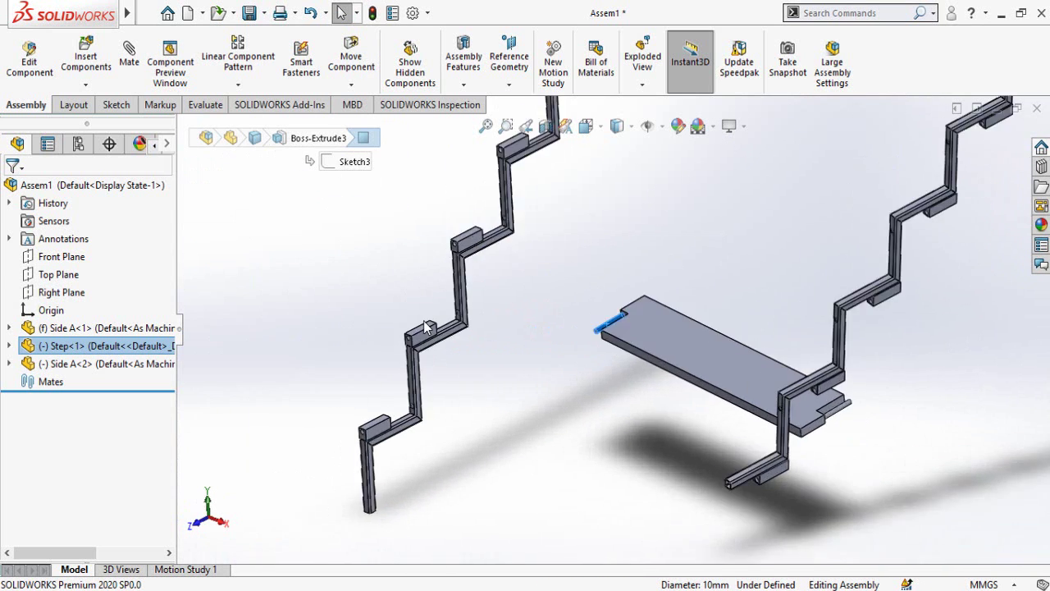
{"action": "scroll", "coordinate": [513, 463], "scroll_direction": "down", "scroll_amount": 10}
{"action": "left_click", "coordinate": [491, 393], "text": "ctrl"}
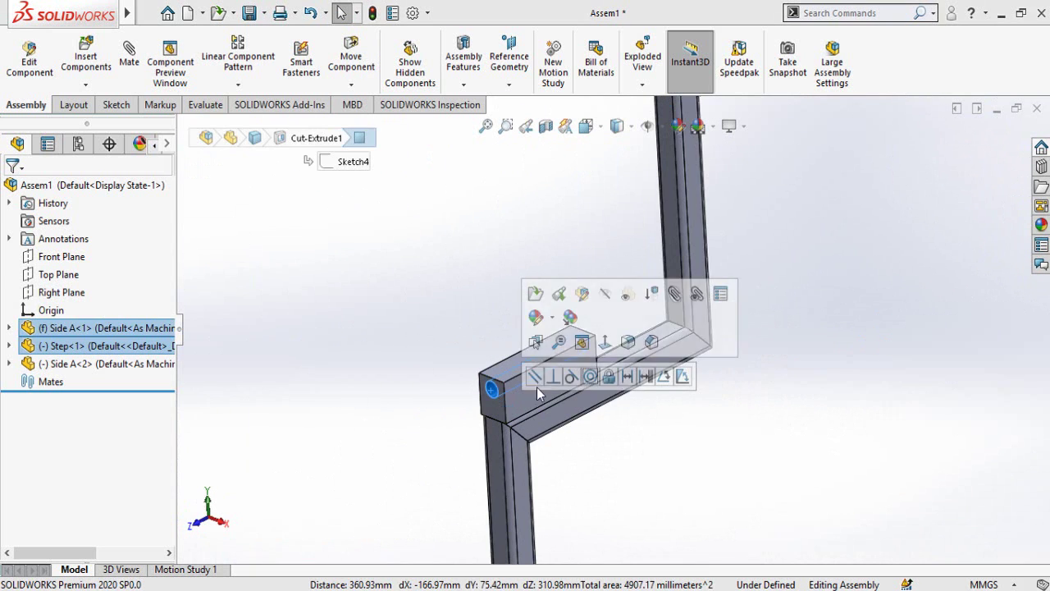
{"action": "left_click", "coordinate": [591, 377]}
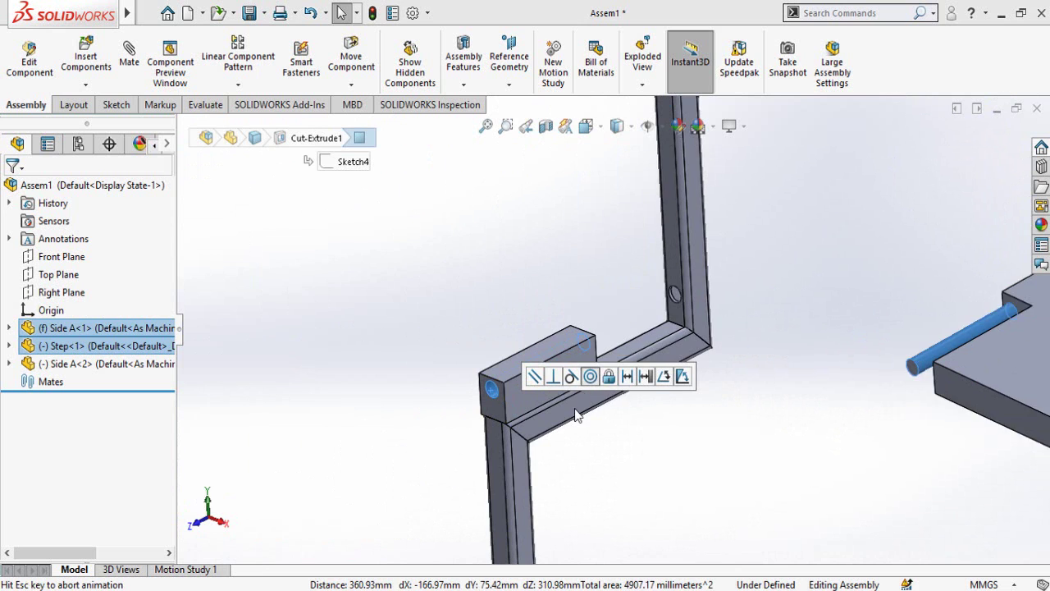
{"action": "left_click", "coordinate": [621, 498]}
Mate the board's inner notch face coincident with the end face of the second-lowest block
{"action": "scroll", "coordinate": [623, 344], "scroll_direction": "down", "scroll_amount": 3}
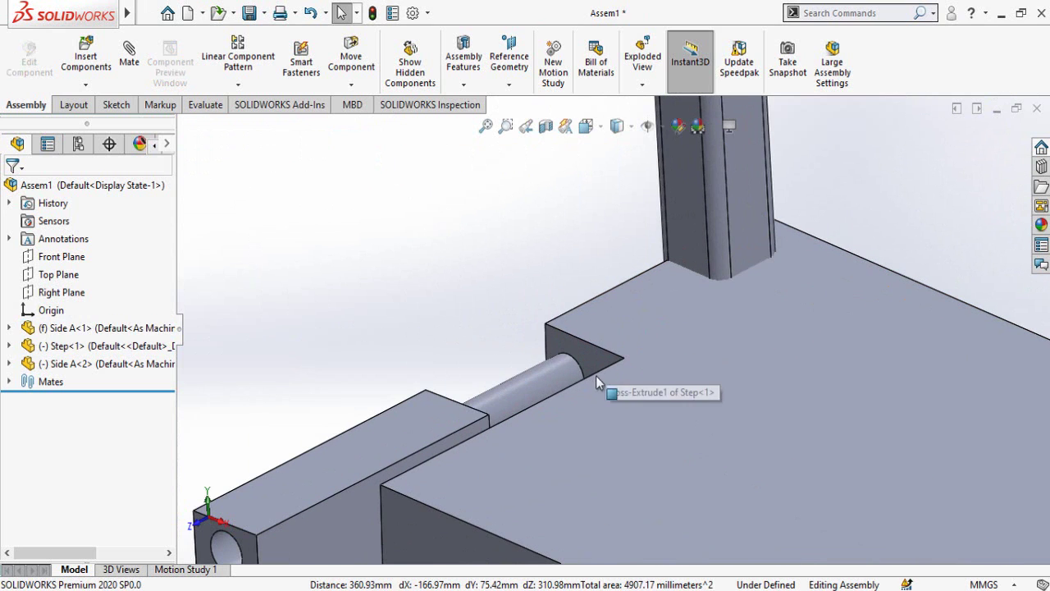
{"action": "left_click", "coordinate": [603, 366]}
{"action": "middle_click_drag", "start_coordinate": [611, 441], "coordinate": [533, 416]}
{"action": "left_click", "coordinate": [537, 378], "text": "ctrl"}
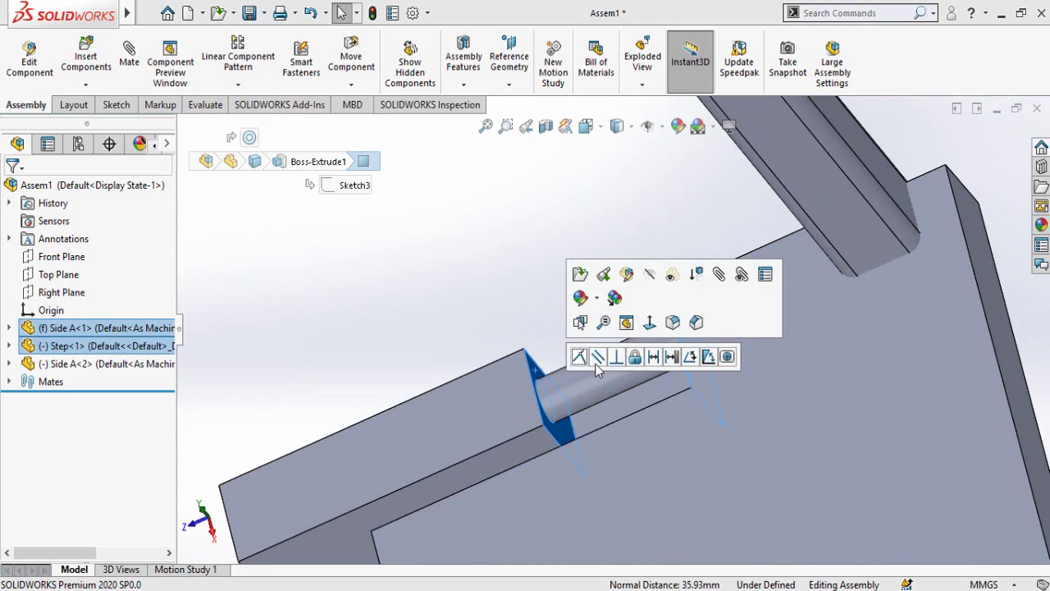
{"action": "left_click", "coordinate": [578, 357]}
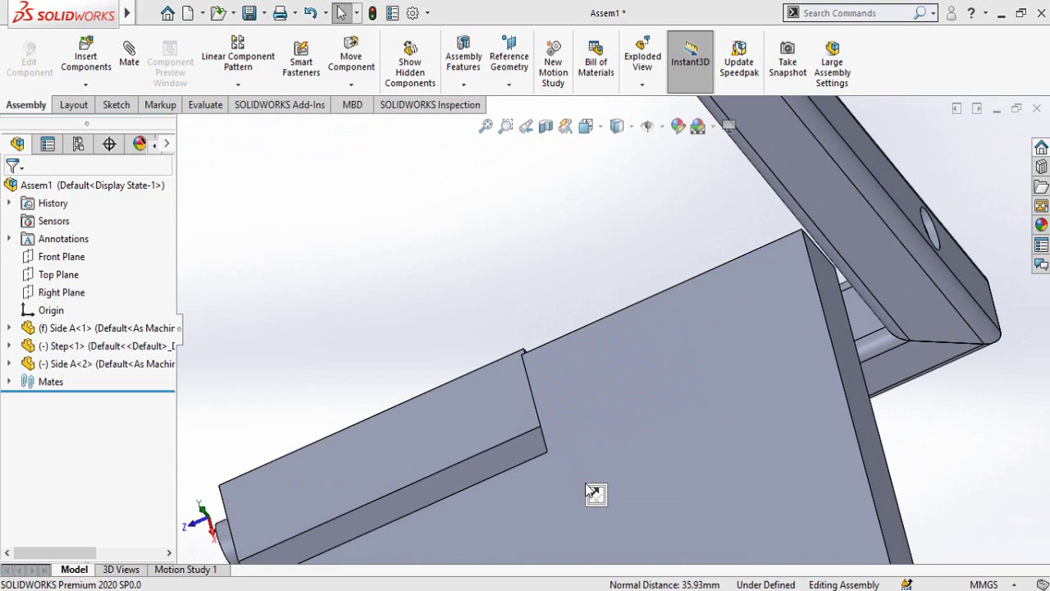
Copy the Step board and position the copy close to the fixed frame's lowest block
{"action": "scroll", "coordinate": [479, 455], "scroll_direction": "up", "scroll_amount": 6}
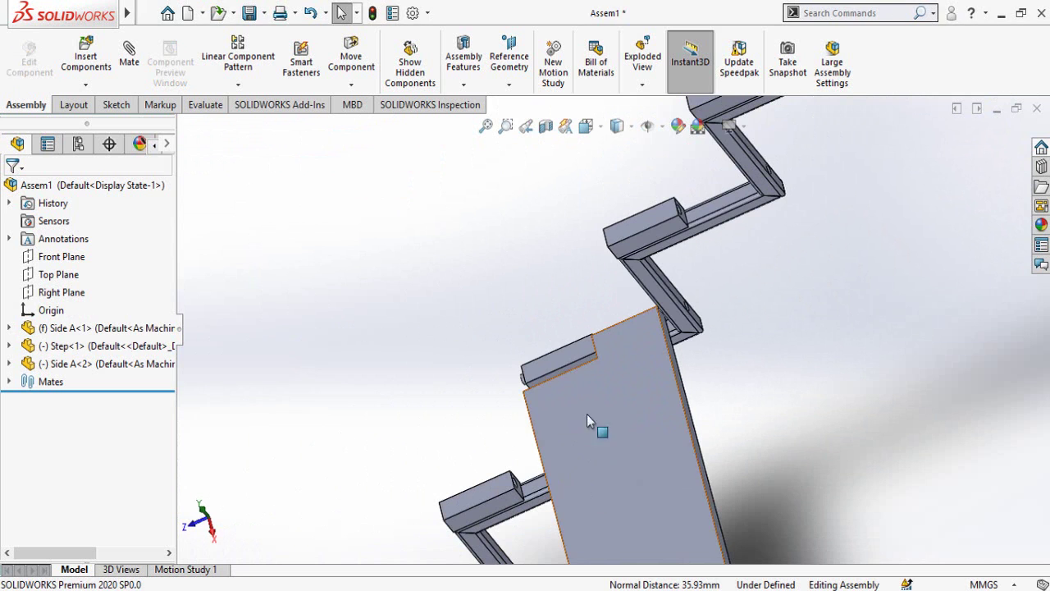
{"action": "middle_click_drag", "start_coordinate": [597, 466], "coordinate": [663, 387]}
{"action": "scroll", "coordinate": [576, 436], "scroll_direction": "up", "scroll_amount": 6}
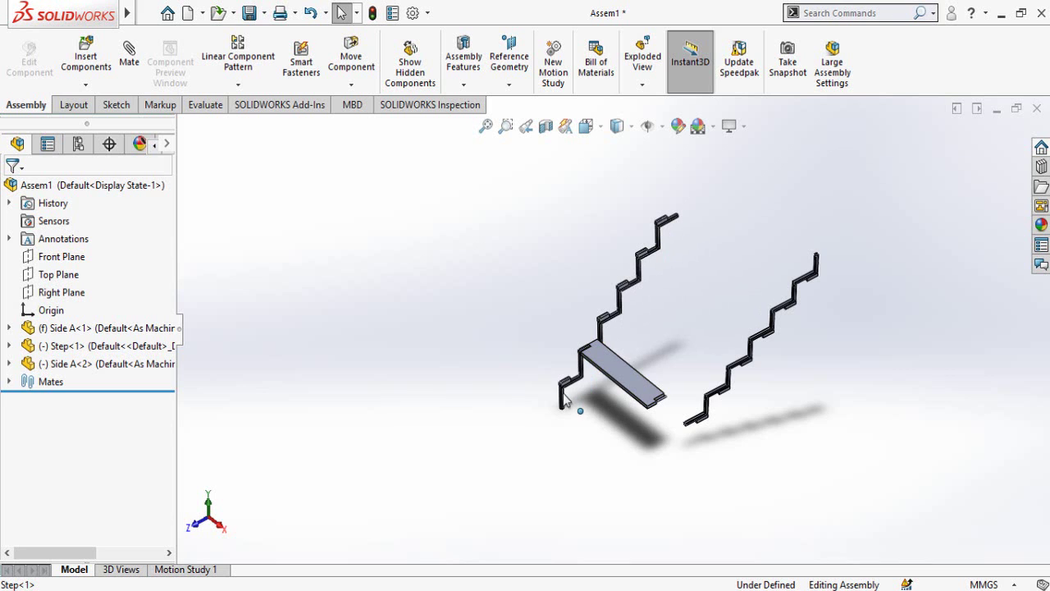
{"action": "scroll", "coordinate": [617, 358], "scroll_direction": "down", "scroll_amount": 4}
{"action": "left_click_drag", "start_coordinate": [604, 369], "coordinate": [544, 494], "text": "ctrl"}
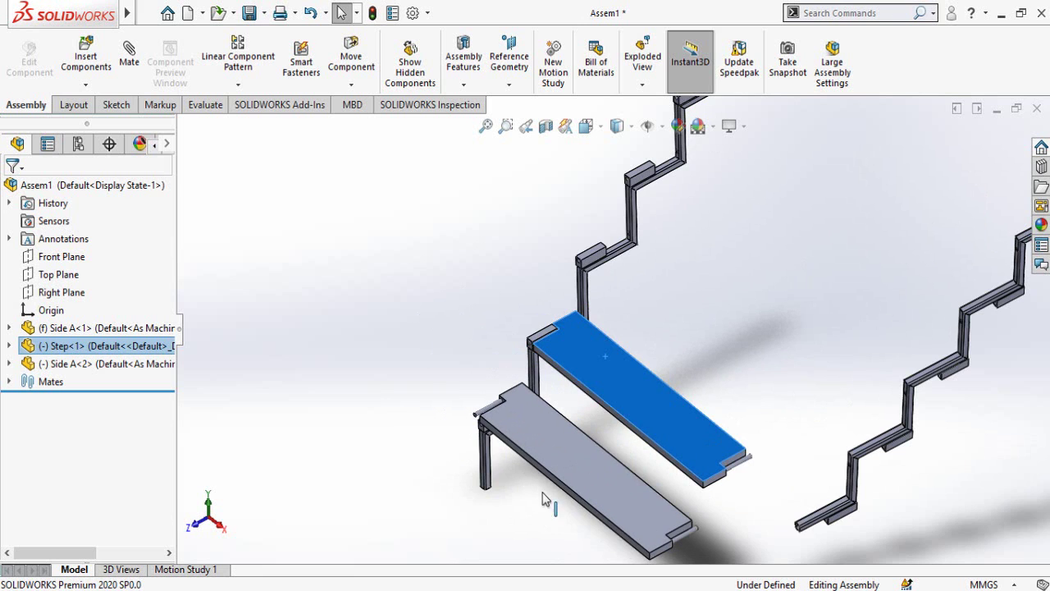
{"action": "left_click", "coordinate": [504, 517]}
{"action": "scroll", "coordinate": [521, 393], "scroll_direction": "down", "scroll_amount": 6}
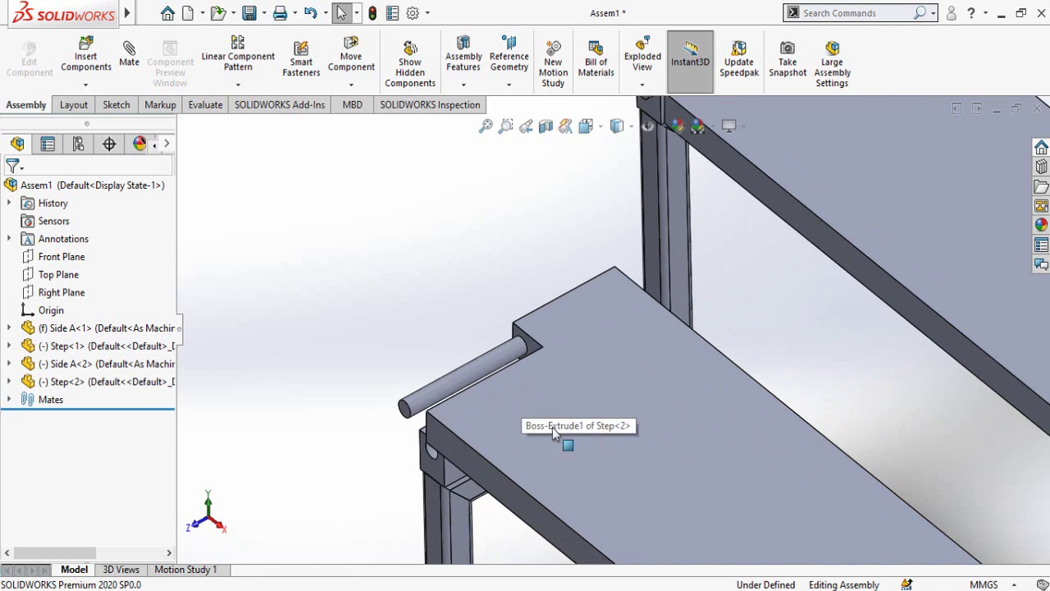
{"action": "left_click_drag", "start_coordinate": [584, 427], "coordinate": [634, 493]}
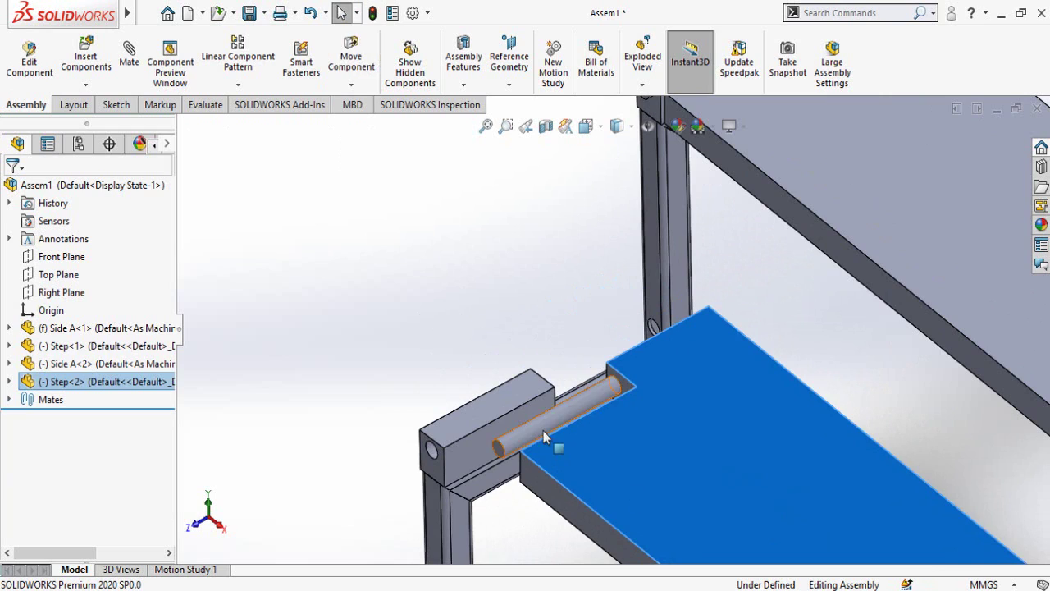
Mate the copied board's pin concentric with the hole in the lowest block
{"action": "left_click", "coordinate": [544, 432]}
{"action": "scroll", "coordinate": [419, 428], "scroll_direction": "down", "scroll_amount": 5}
{"action": "left_click", "coordinate": [460, 493], "text": "ctrl"}
{"action": "left_click", "coordinate": [644, 422]}
{"action": "left_click", "coordinate": [675, 473]}
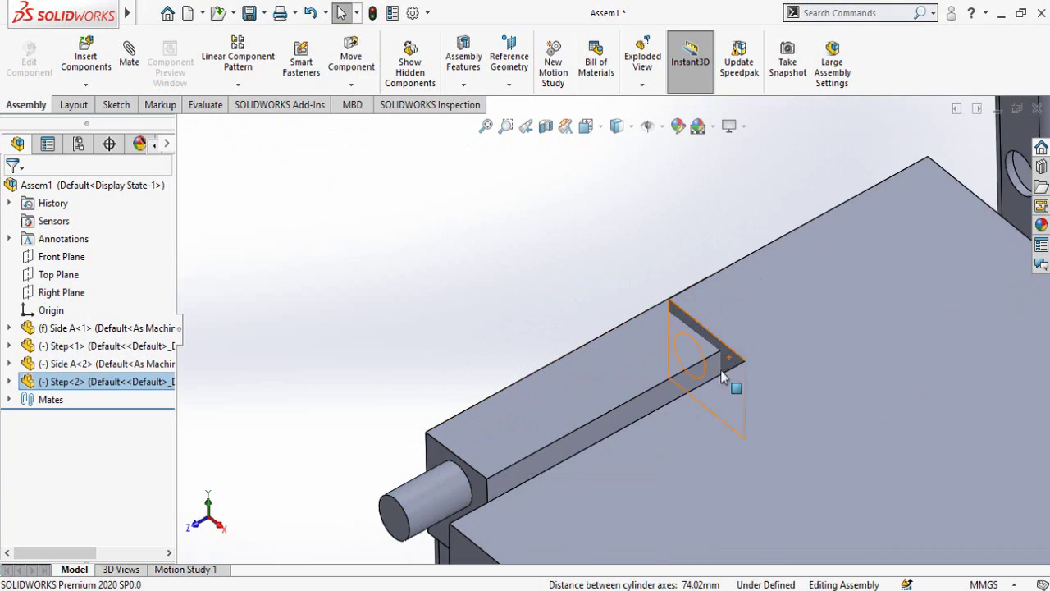
Slide the lowest board clear of its block and mate its notch face coincident with the block's end face
{"action": "scroll", "coordinate": [721, 370], "scroll_direction": "up", "scroll_amount": 4}
{"action": "middle_click_drag", "start_coordinate": [722, 371], "coordinate": [763, 328]}
{"action": "left_click_drag", "start_coordinate": [788, 320], "coordinate": [827, 279]}
{"action": "scroll", "coordinate": [755, 246], "scroll_direction": "down", "scroll_amount": 4}
{"action": "left_click", "coordinate": [760, 260]}
{"action": "middle_click_drag", "start_coordinate": [760, 260], "coordinate": [676, 459]}
{"action": "left_click", "coordinate": [678, 461], "text": "ctrl"}
{"action": "left_click", "coordinate": [725, 444]}
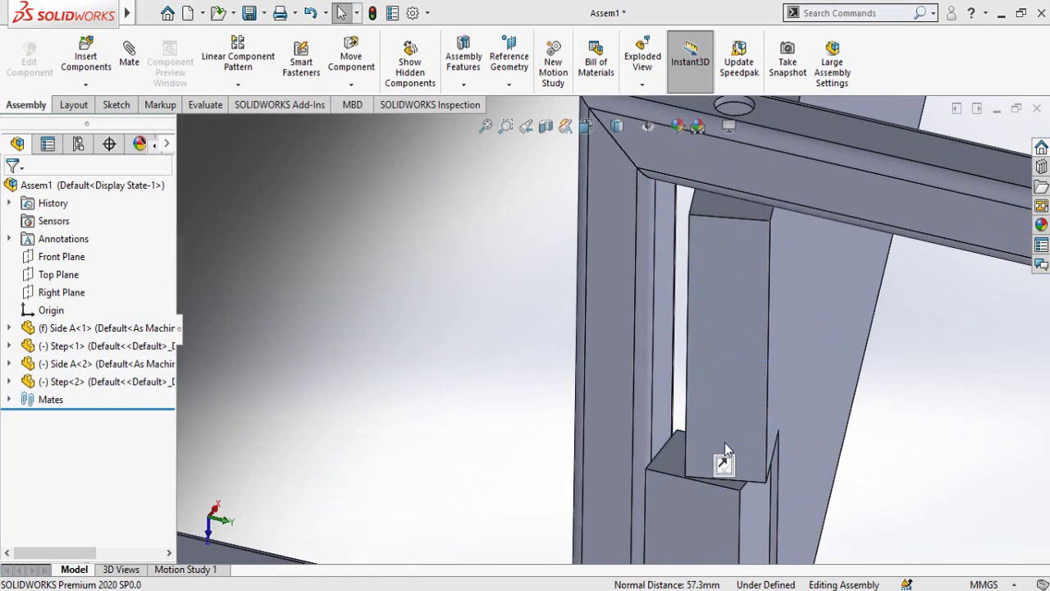
Copy the board to the third block from the bottom and mate its pin concentric with that block's hole
{"action": "scroll", "coordinate": [633, 340], "scroll_direction": "up", "scroll_amount": 8}
{"action": "middle_click_drag", "start_coordinate": [634, 343], "coordinate": [727, 246]}
{"action": "left_click_drag", "start_coordinate": [715, 262], "coordinate": [743, 182], "text": "ctrl"}
{"action": "scroll", "coordinate": [726, 185], "scroll_direction": "down", "scroll_amount": 6}
{"action": "middle_click_drag", "start_coordinate": [671, 276], "coordinate": [636, 248]}
{"action": "left_click", "coordinate": [584, 317]}
{"action": "scroll", "coordinate": [456, 312], "scroll_direction": "down", "scroll_amount": 6}
{"action": "left_click", "coordinate": [382, 380], "text": "ctrl"}
{"action": "left_click", "coordinate": [483, 366]}
Slide the third board along its pin and mate its notch face coincident with the block's end face
{"action": "scroll", "coordinate": [606, 247], "scroll_direction": "up", "scroll_amount": 6}
{"action": "scroll", "coordinate": [606, 255], "scroll_direction": "down", "scroll_amount": 3}
{"action": "left_click_drag", "start_coordinate": [620, 362], "coordinate": [601, 264]}
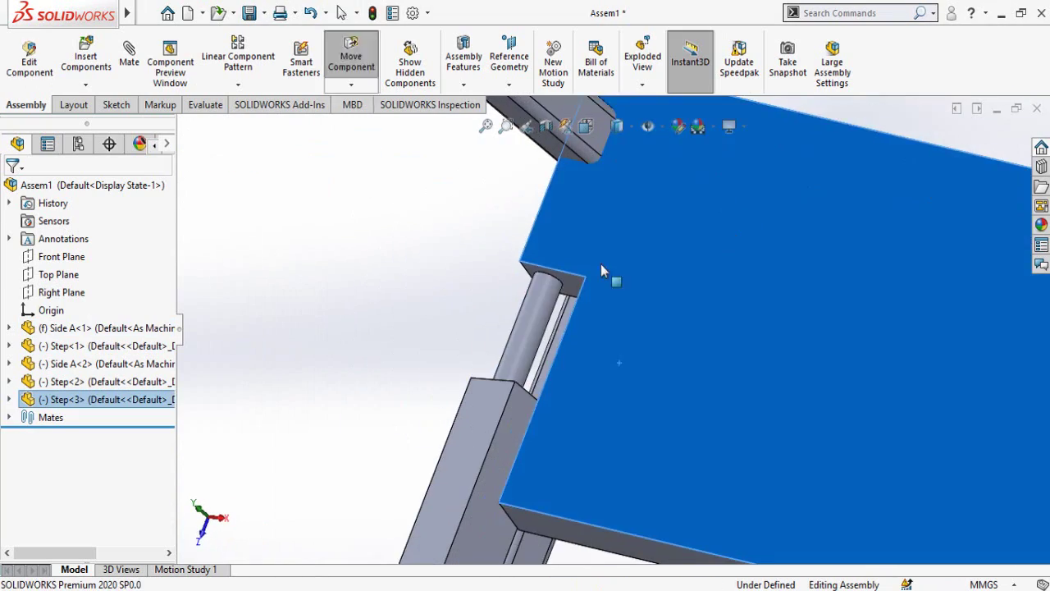
{"action": "left_click", "coordinate": [571, 287]}
{"action": "middle_click_drag", "start_coordinate": [572, 287], "coordinate": [694, 491]}
{"action": "left_click", "coordinate": [676, 451], "text": "ctrl"}
{"action": "left_click", "coordinate": [723, 434]}
Copy the board to the fourth block, mating its pin concentric with the hole and its notch face coincident with the block end
{"action": "scroll", "coordinate": [705, 410], "scroll_direction": "up", "scroll_amount": 6}
{"action": "middle_click_drag", "start_coordinate": [698, 394], "coordinate": [567, 431]}
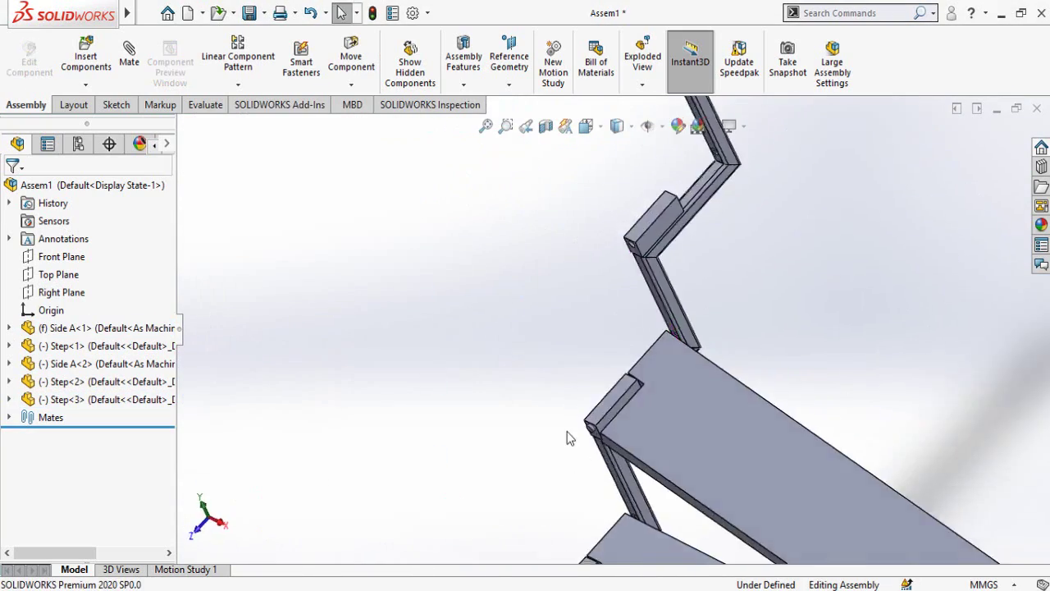
{"action": "scroll", "coordinate": [567, 438], "scroll_direction": "up", "scroll_amount": 3}
{"action": "left_click_drag", "start_coordinate": [588, 487], "coordinate": [736, 375], "text": "ctrl"}
{"action": "scroll", "coordinate": [571, 283], "scroll_direction": "down", "scroll_amount": 6}
{"action": "left_click", "coordinate": [535, 342]}
{"action": "middle_click_drag", "start_coordinate": [534, 353], "coordinate": [530, 497]}
{"action": "scroll", "coordinate": [525, 497], "scroll_direction": "down", "scroll_amount": 6}
{"action": "left_click", "coordinate": [536, 440], "text": "ctrl"}
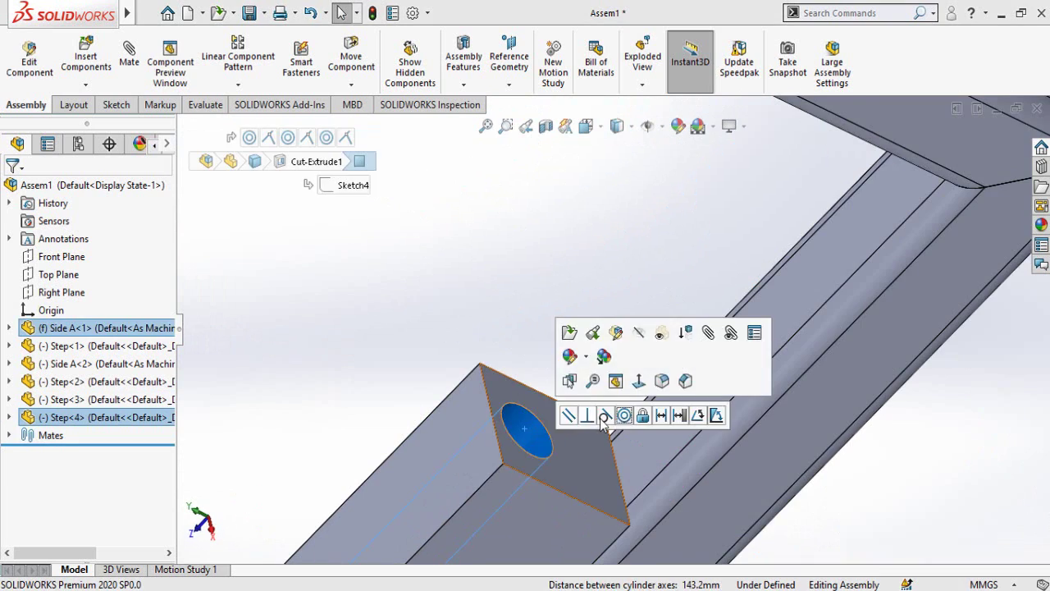
{"action": "left_click", "coordinate": [605, 416]}
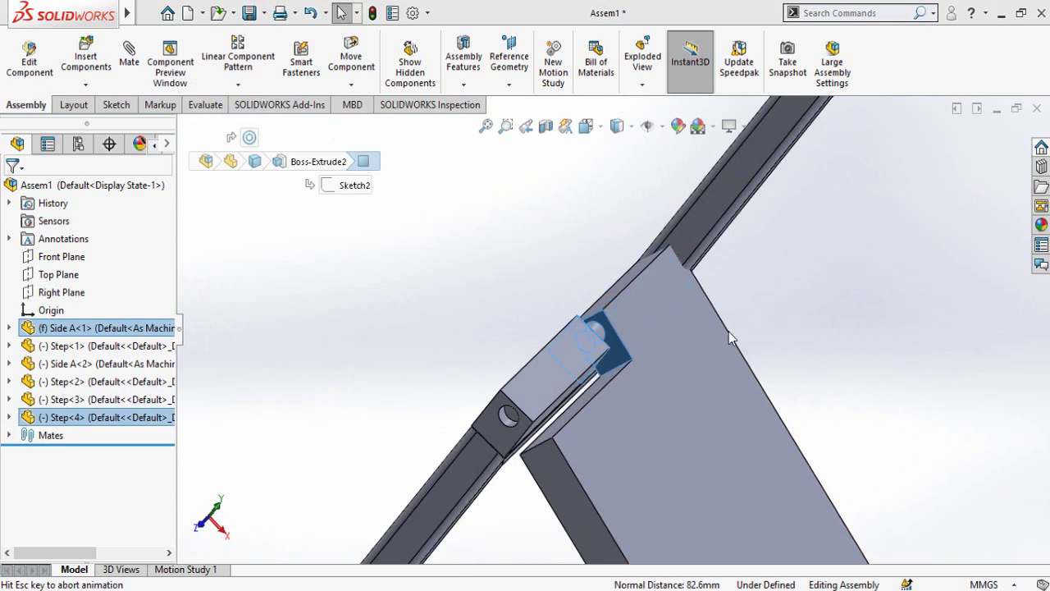
Copy the board to the fifth block and mate its pin concentric with that block's hole
{"action": "scroll", "coordinate": [714, 361], "scroll_direction": "up", "scroll_amount": 5}
{"action": "left_click_drag", "start_coordinate": [668, 413], "coordinate": [874, 238], "text": "ctrl"}
{"action": "scroll", "coordinate": [682, 294], "scroll_direction": "down", "scroll_amount": 7}
{"action": "middle_click_drag", "start_coordinate": [750, 297], "coordinate": [682, 371]}
{"action": "left_click", "coordinate": [682, 305]}
{"action": "left_click", "coordinate": [545, 410], "text": "ctrl"}
{"action": "left_click", "coordinate": [649, 394]}
Mate the fifth board's notch face coincident with the end face of its block
{"action": "left_click", "coordinate": [586, 432]}
{"action": "left_click", "coordinate": [682, 371], "text": "ctrl"}
{"action": "left_click", "coordinate": [733, 358]}
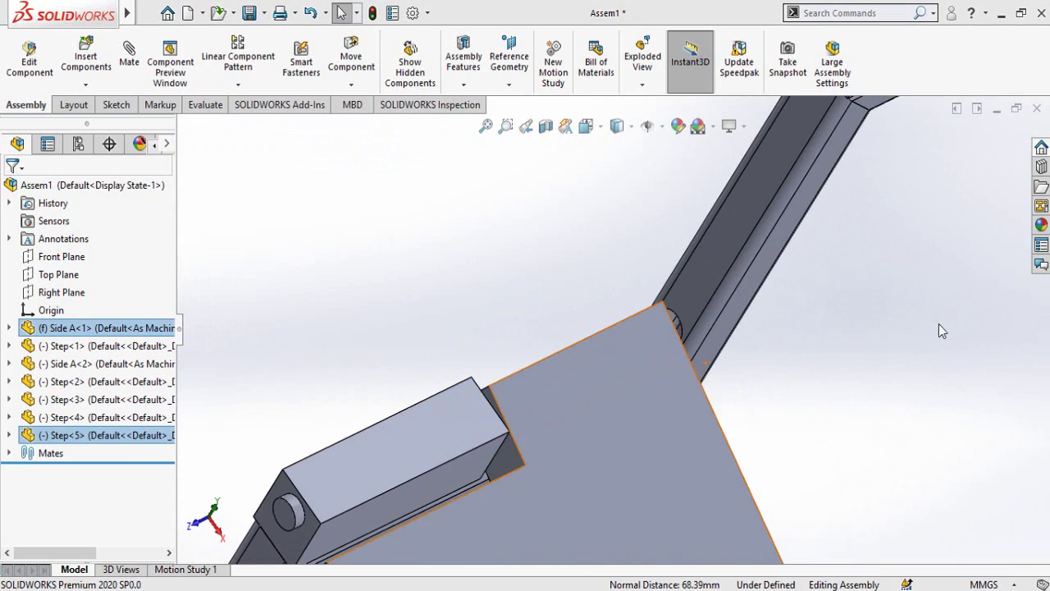
Copy the board to the topmost block and mate its pin concentric with that block's hole
{"action": "scroll", "coordinate": [706, 394], "scroll_direction": "up", "scroll_amount": 6}
{"action": "left_click_drag", "start_coordinate": [628, 429], "coordinate": [875, 241], "text": "ctrl"}
{"action": "left_click", "coordinate": [522, 256]}
{"action": "scroll", "coordinate": [804, 205], "scroll_direction": "down", "scroll_amount": 5}
{"action": "left_click", "coordinate": [811, 156]}
{"action": "scroll", "coordinate": [493, 361], "scroll_direction": "down", "scroll_amount": 2}
{"action": "left_click", "coordinate": [473, 303], "text": "ctrl"}
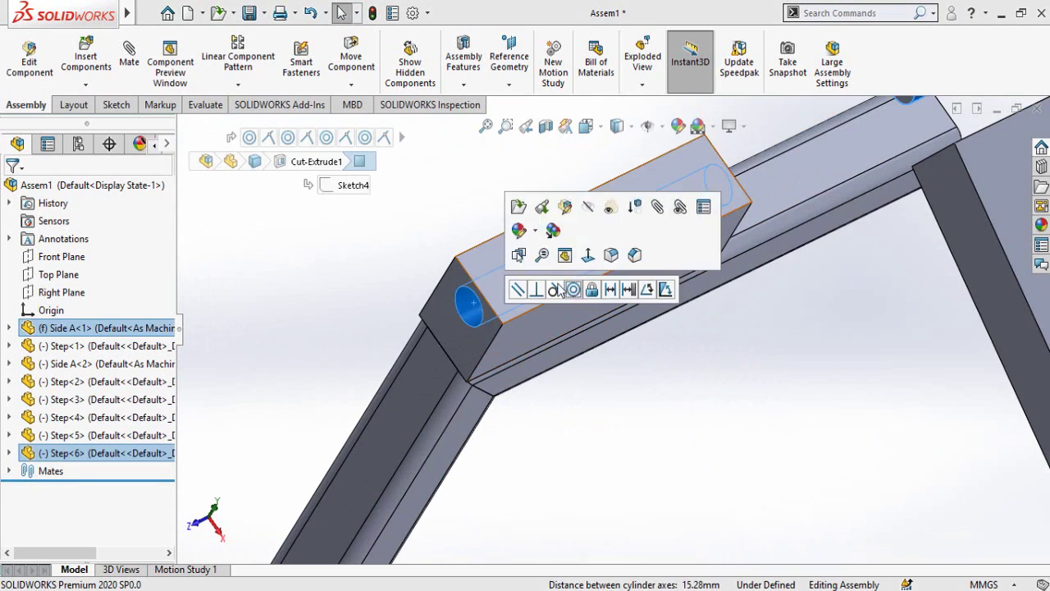
{"action": "left_click", "coordinate": [573, 289]}
Mate the topmost board's notch face coincident with the end face of its block
{"action": "left_click", "coordinate": [960, 137]}
{"action": "scroll", "coordinate": [821, 271], "scroll_direction": "up", "scroll_amount": 4}
{"action": "middle_click_drag", "start_coordinate": [722, 328], "coordinate": [611, 394]}
{"action": "scroll", "coordinate": [640, 328], "scroll_direction": "down", "scroll_amount": 4}
{"action": "left_click", "coordinate": [701, 301], "text": "ctrl"}
{"action": "left_click", "coordinate": [744, 289]}
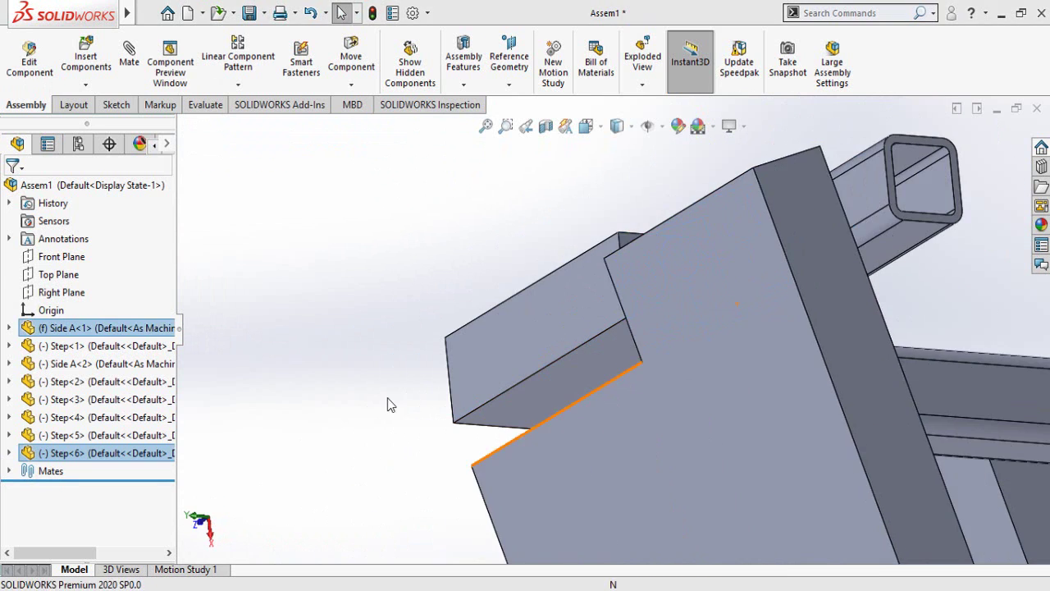
Mate the top faces of the lowest and second boards parallel
{"action": "scroll", "coordinate": [390, 405], "scroll_direction": "up", "scroll_amount": 8}
{"action": "middle_click_drag", "start_coordinate": [390, 405], "coordinate": [503, 507]}
{"action": "left_click", "coordinate": [510, 525]}
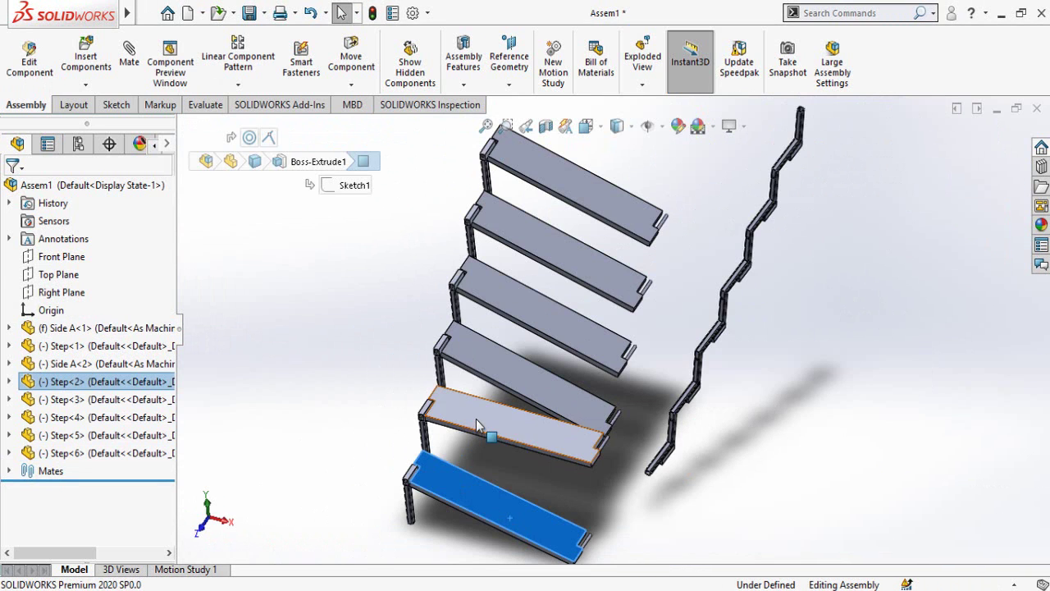
{"action": "left_click", "coordinate": [544, 423], "text": "ctrl"}
{"action": "left_click", "coordinate": [541, 405]}
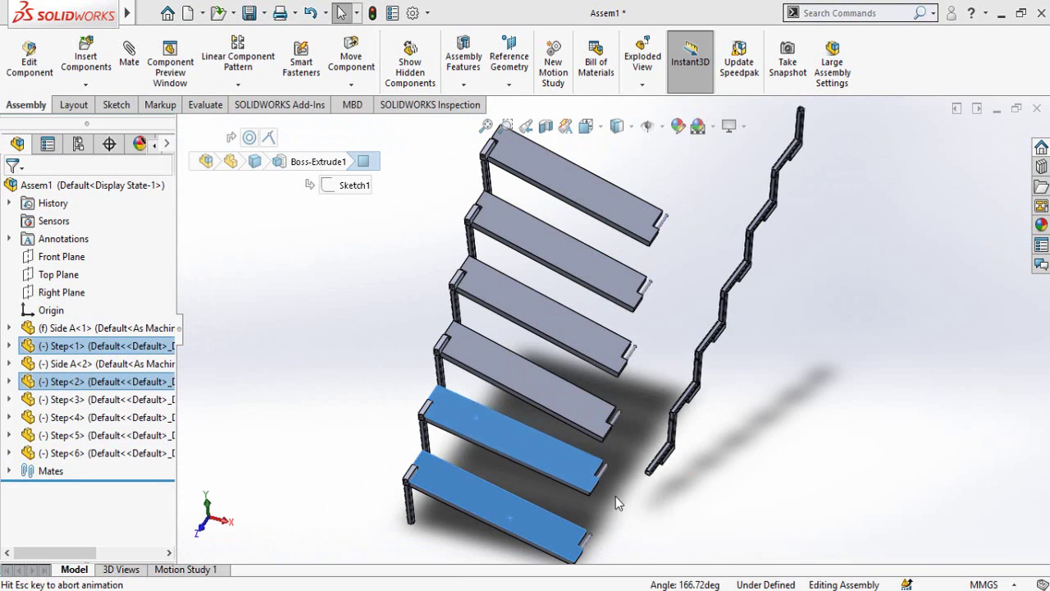
Mate the top faces of the second and third boards parallel
{"action": "left_click", "coordinate": [502, 439]}
{"action": "left_click", "coordinate": [499, 374], "text": "ctrl"}
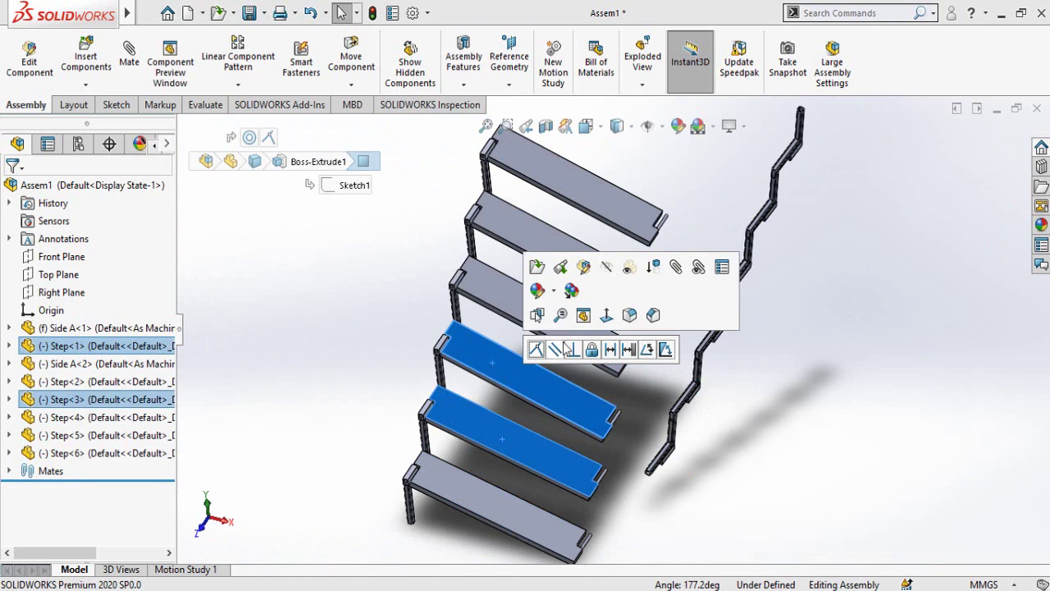
{"action": "left_click", "coordinate": [557, 348]}
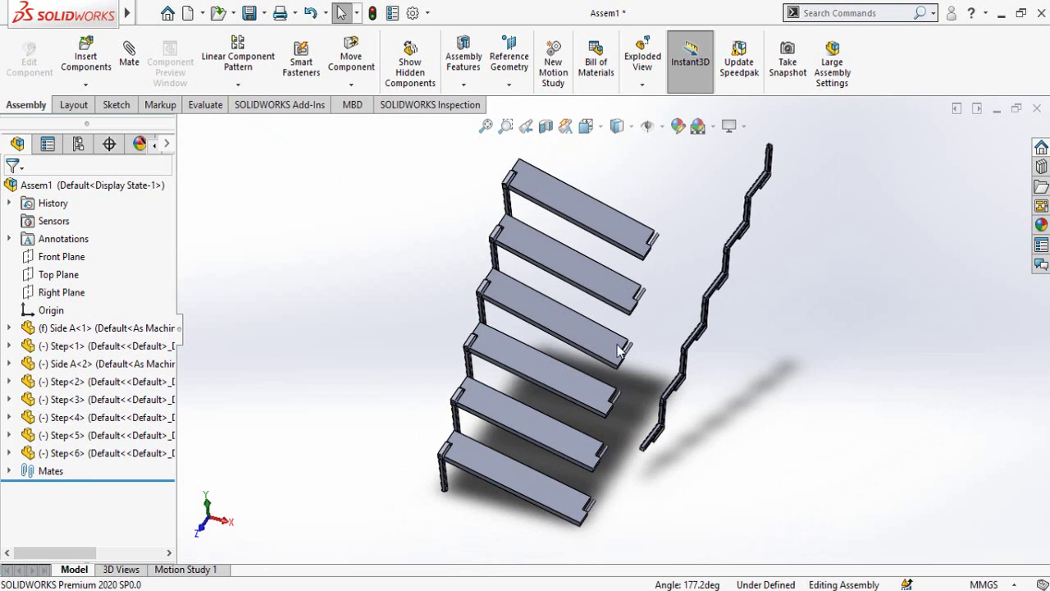
Mate the top faces of the topmost board and the board directly below it parallel
{"action": "scroll", "coordinate": [627, 229], "scroll_direction": "down", "scroll_amount": 2}
{"action": "left_click", "coordinate": [562, 295]}
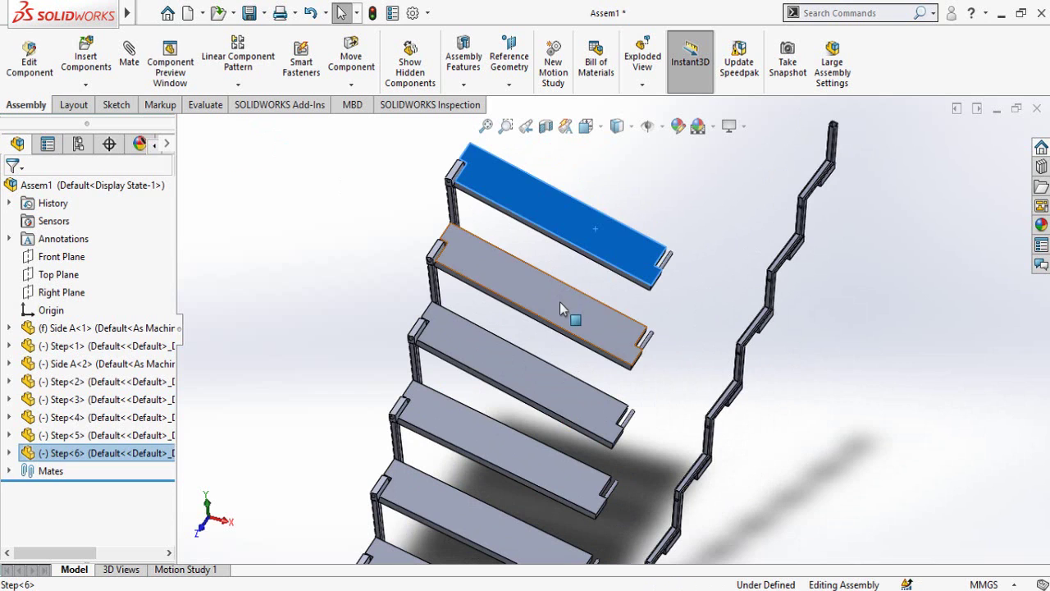
{"action": "left_click", "coordinate": [559, 302], "text": "ctrl"}
{"action": "left_click", "coordinate": [624, 289]}
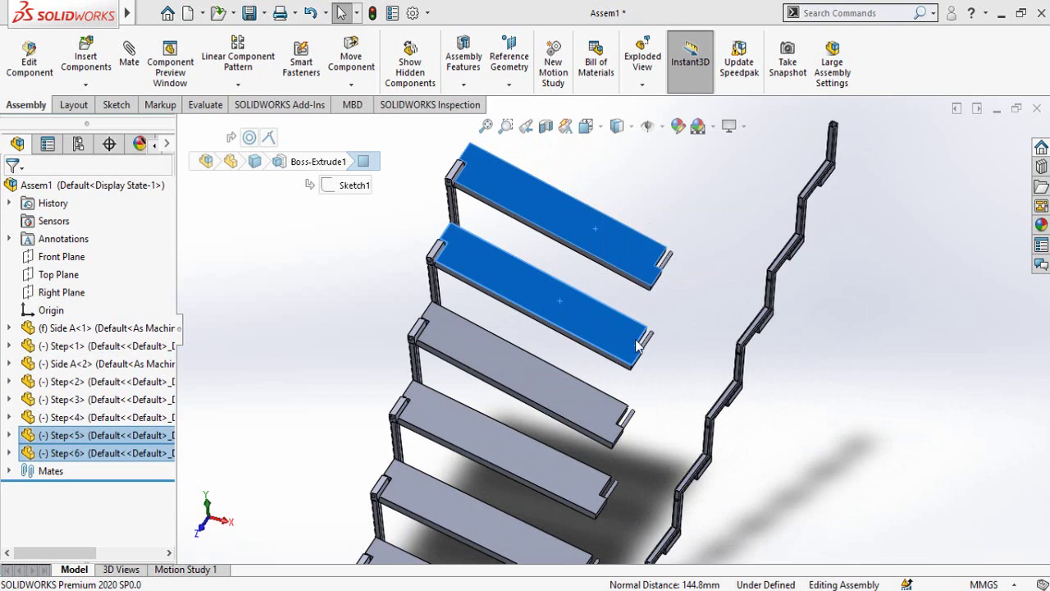
Mate the top faces of the fifth and fourth boards, counted from the lowest, parallel
{"action": "left_click", "coordinate": [571, 299]}
{"action": "left_click", "coordinate": [566, 396], "text": "ctrl"}
{"action": "left_click", "coordinate": [629, 381]}
Mate the top faces of the third and fourth boards parallel and swing the linked boards together
{"action": "left_click", "coordinate": [488, 440]}
{"action": "left_click", "coordinate": [502, 352], "text": "ctrl"}
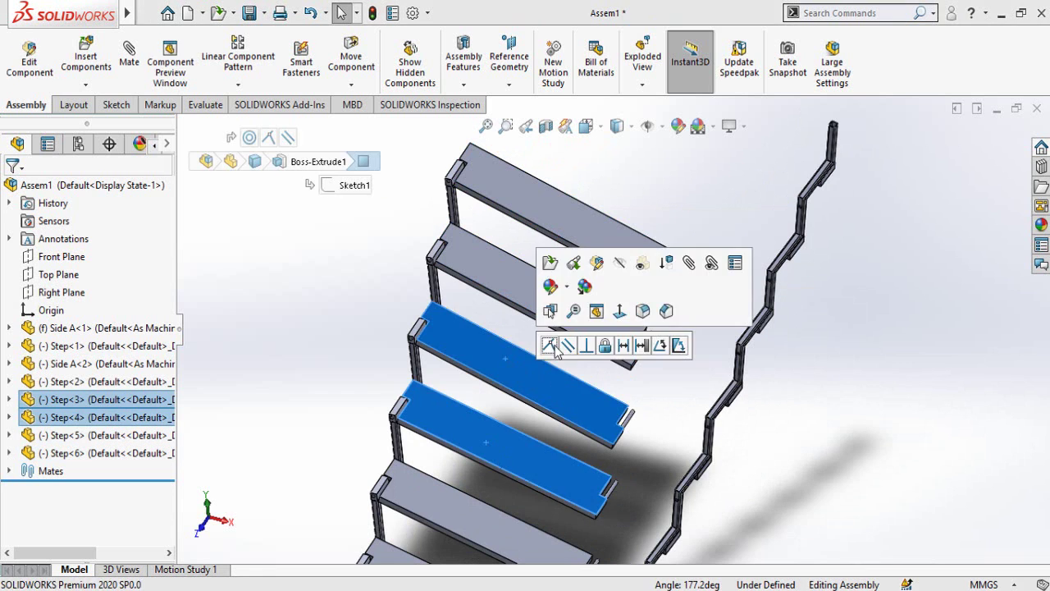
{"action": "left_click", "coordinate": [566, 343]}
{"action": "left_click", "coordinate": [587, 482], "text": "ctrl"}
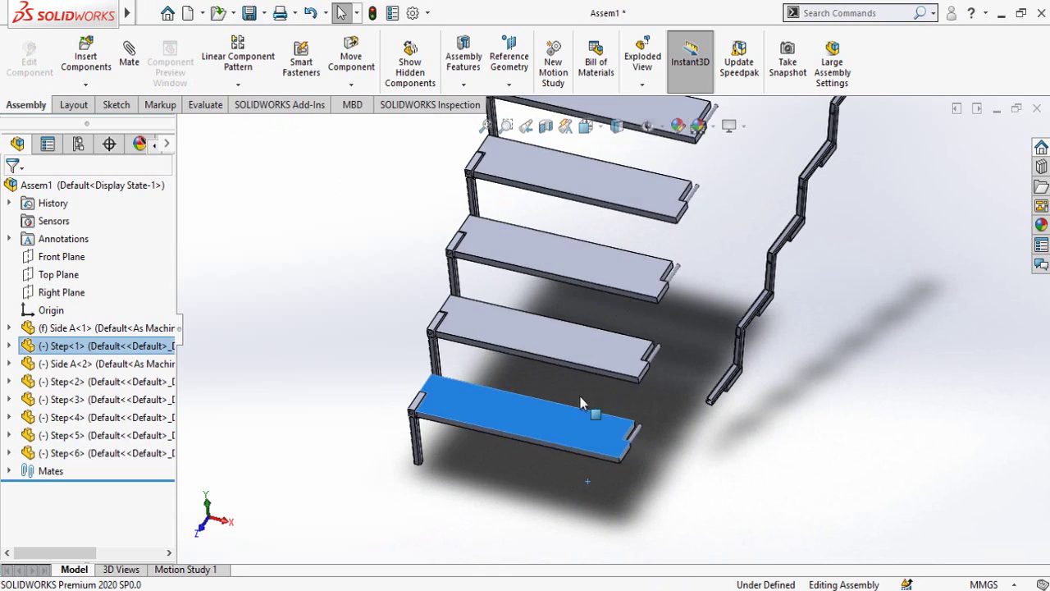
Mate the lowest board's free pin concentric with the hole in the second side frame's lowest block
{"action": "scroll", "coordinate": [725, 401], "scroll_direction": "down", "scroll_amount": 6}
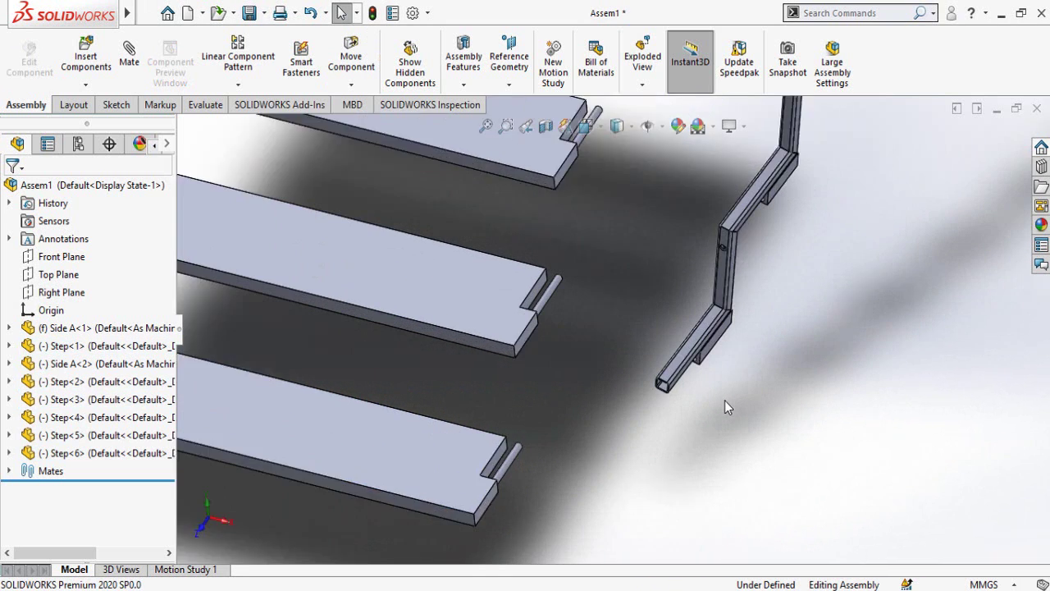
{"action": "left_click", "coordinate": [387, 507]}
{"action": "scroll", "coordinate": [703, 358], "scroll_direction": "down", "scroll_amount": 8}
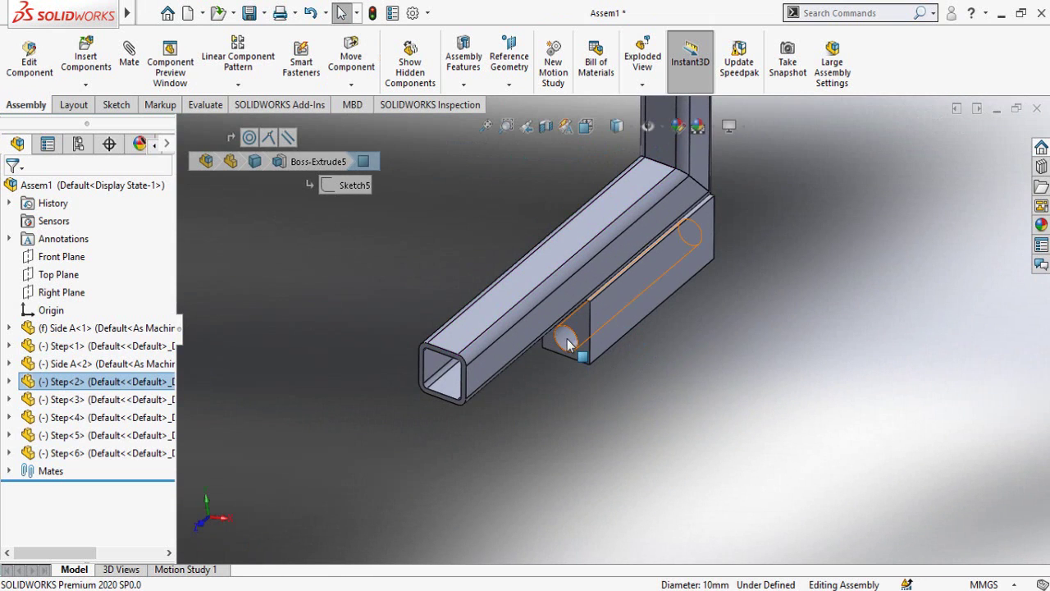
{"action": "left_click", "coordinate": [568, 339]}
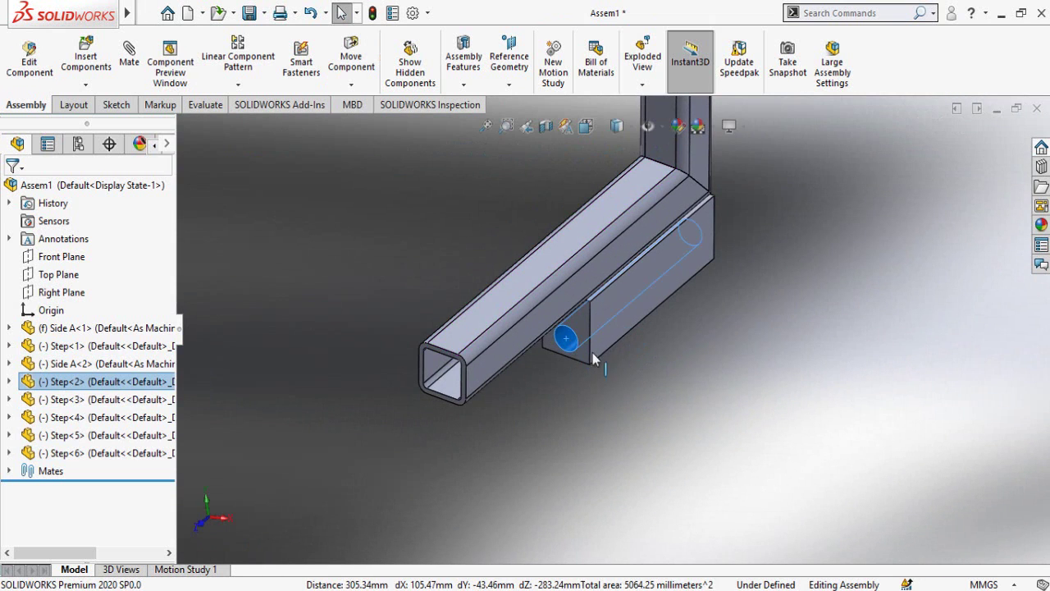
{"action": "left_click", "coordinate": [615, 321], "text": "ctrl"}
{"action": "left_click", "coordinate": [664, 325]}
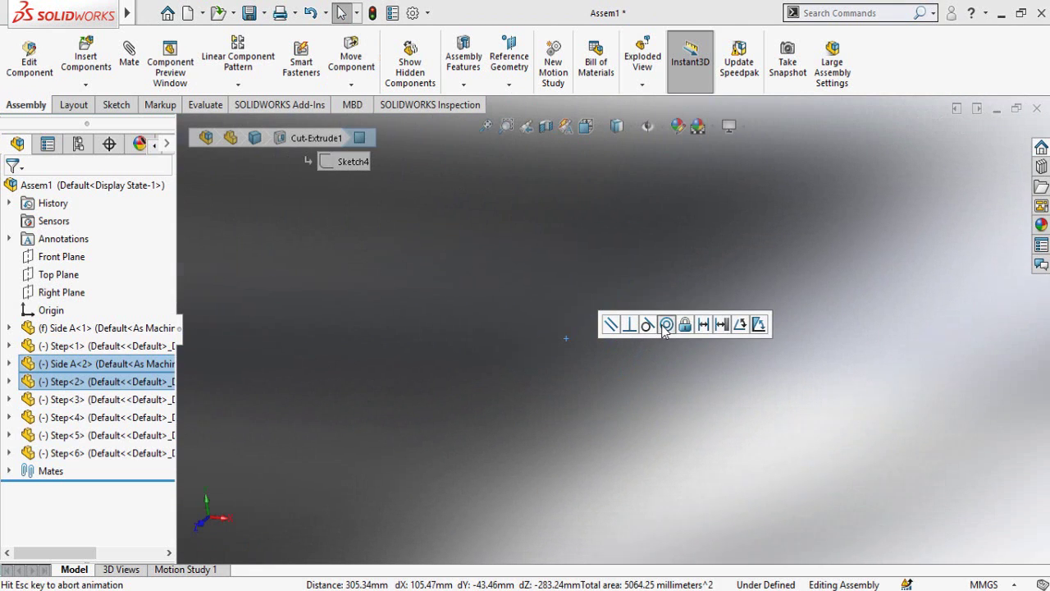
Mate the end face of the second side frame's lowest block coincident with the lowest board's notch face
{"action": "scroll", "coordinate": [433, 418], "scroll_direction": "up", "scroll_amount": 6}
{"action": "scroll", "coordinate": [437, 416], "scroll_direction": "down", "scroll_amount": 8}
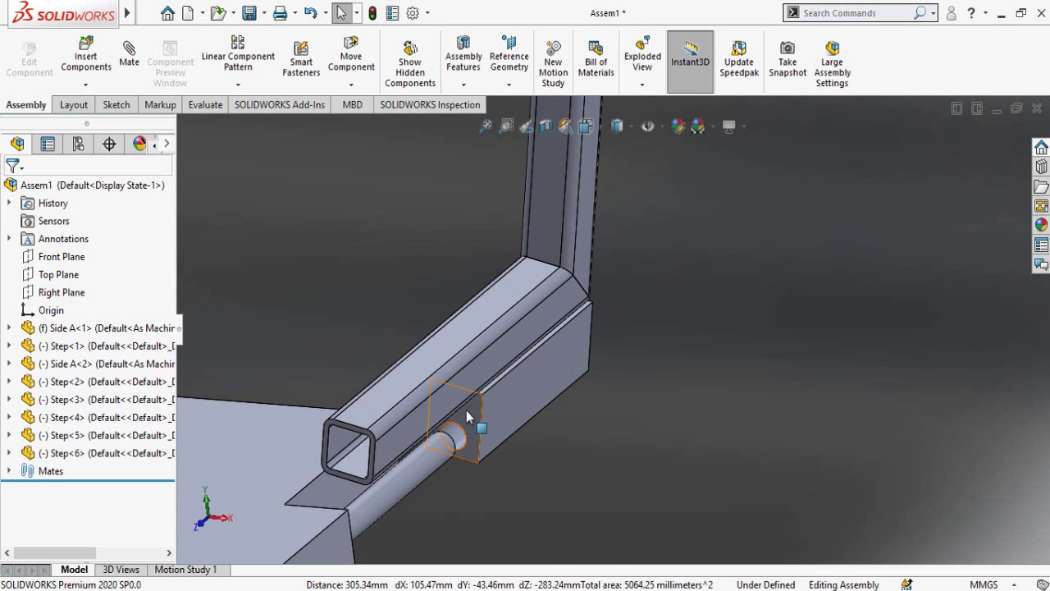
{"action": "left_click", "coordinate": [466, 410]}
{"action": "scroll", "coordinate": [468, 508], "scroll_direction": "up", "scroll_amount": 4}
{"action": "middle_click_drag", "start_coordinate": [429, 424], "coordinate": [378, 493]}
{"action": "scroll", "coordinate": [577, 396], "scroll_direction": "down", "scroll_amount": 6}
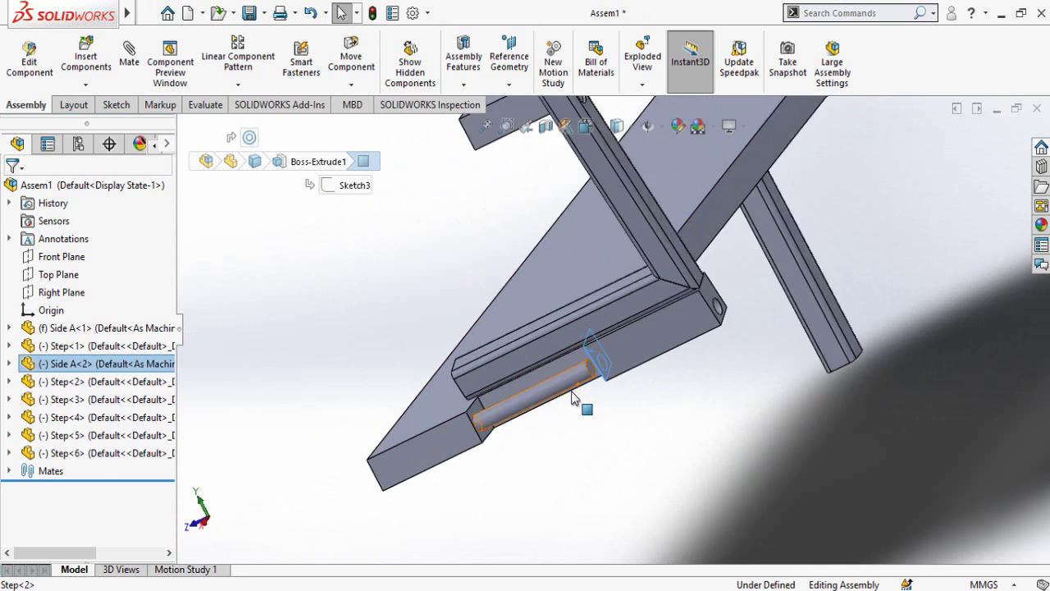
{"action": "left_click", "coordinate": [353, 417], "text": "ctrl"}
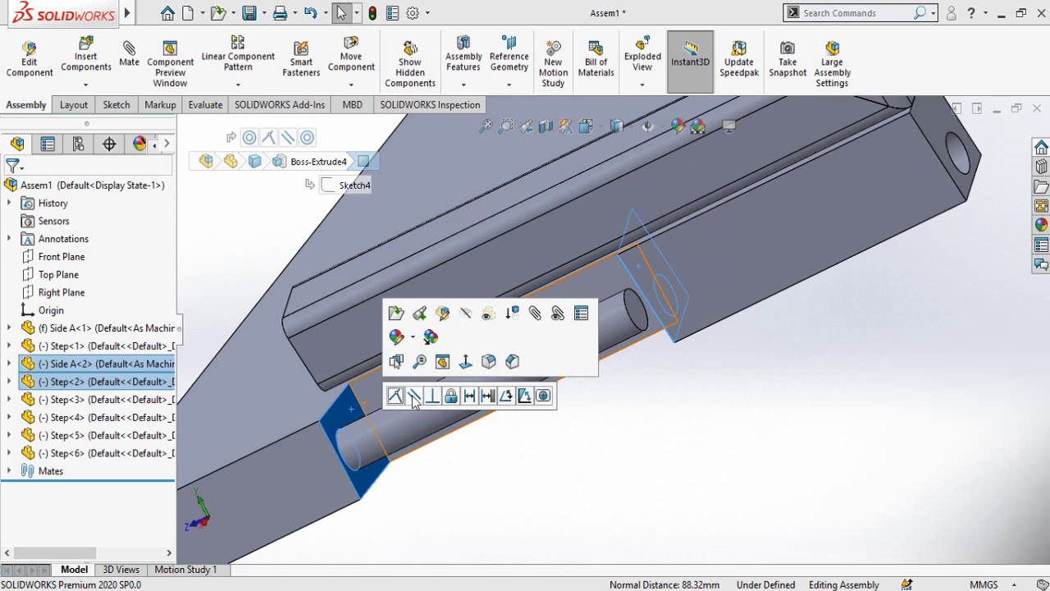
{"action": "left_click", "coordinate": [398, 396]}
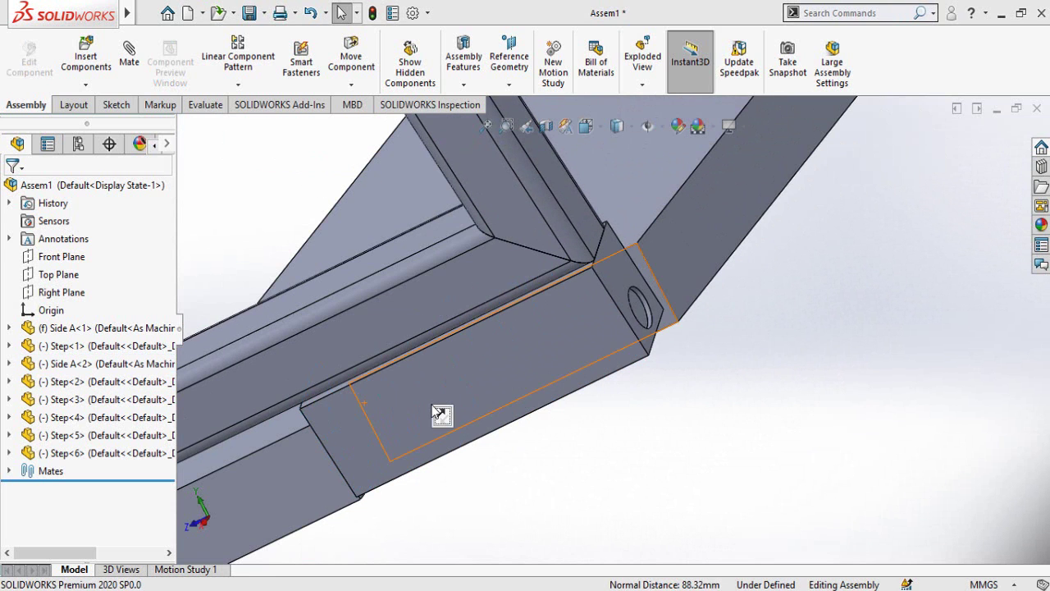
Mate the faces of the upright square tubes on the two side frames parallel
{"action": "scroll", "coordinate": [687, 394], "scroll_direction": "up", "scroll_amount": 8}
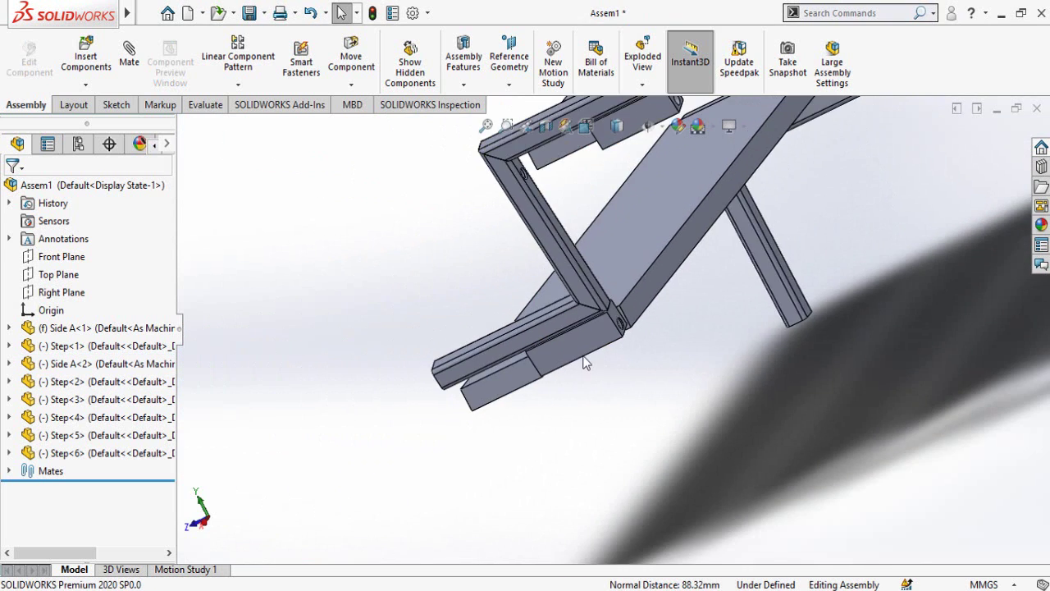
{"action": "middle_click_drag", "start_coordinate": [586, 361], "coordinate": [710, 265]}
{"action": "scroll", "coordinate": [680, 226], "scroll_direction": "down", "scroll_amount": 5}
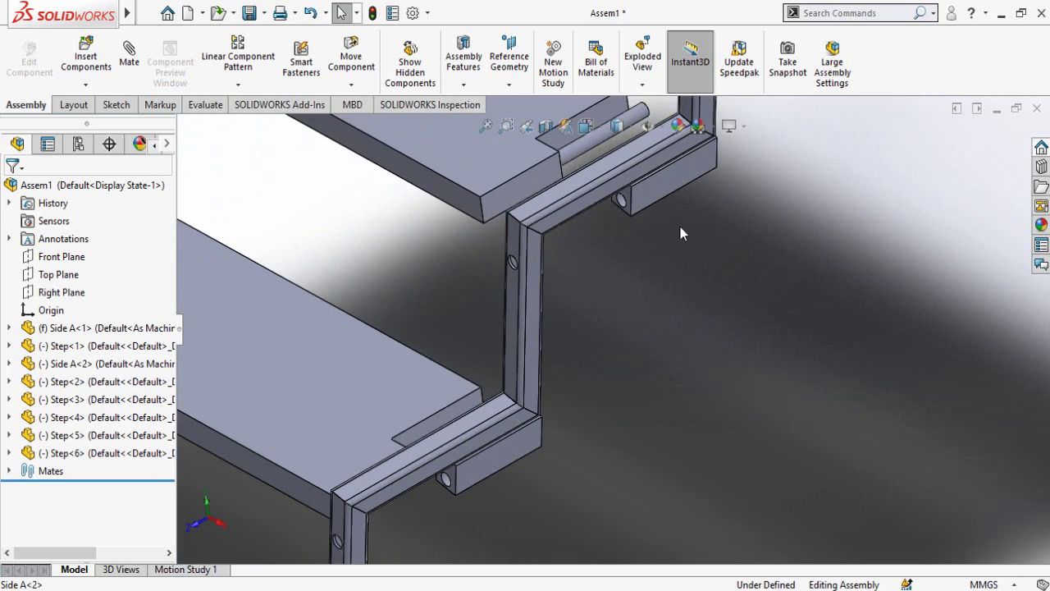
{"action": "left_click", "coordinate": [534, 375]}
{"action": "scroll", "coordinate": [585, 478], "scroll_direction": "up", "scroll_amount": 5}
{"action": "scroll", "coordinate": [481, 262], "scroll_direction": "down", "scroll_amount": 8}
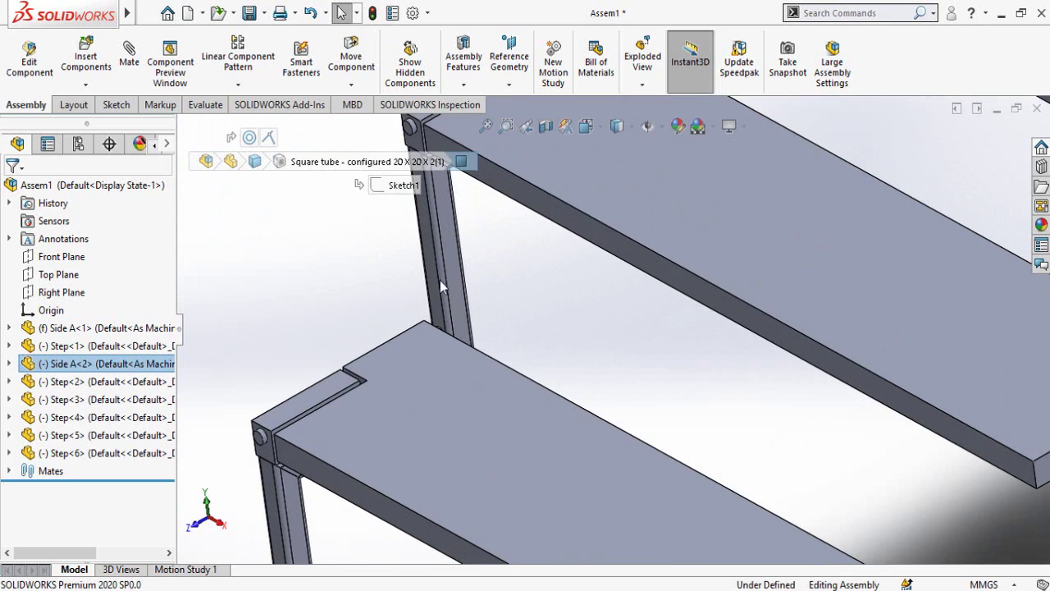
{"action": "left_click", "coordinate": [452, 270]}
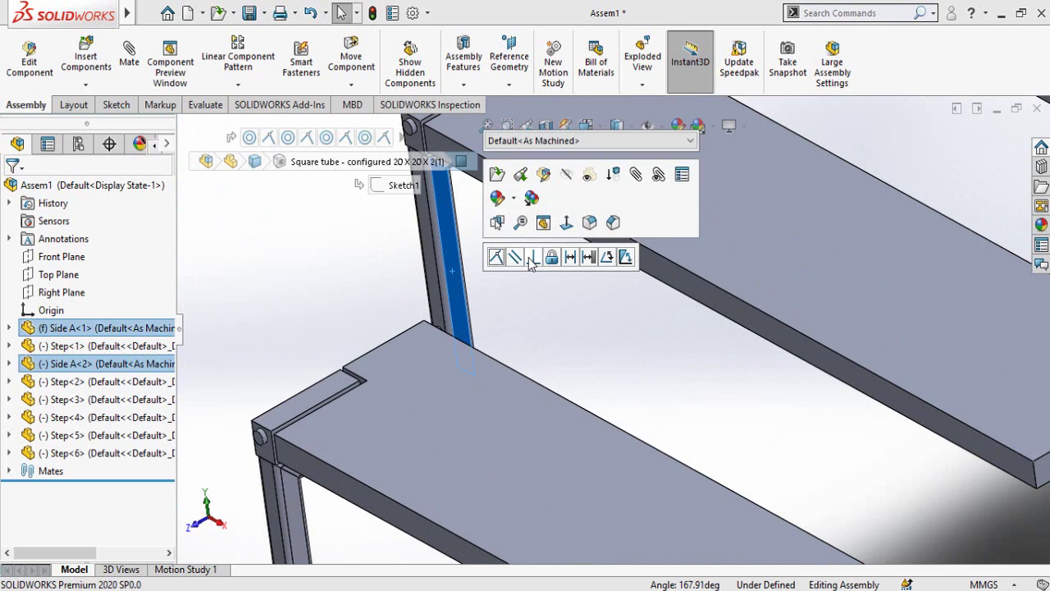
{"action": "left_click", "coordinate": [515, 258]}
{"action": "left_click", "coordinate": [552, 336]}
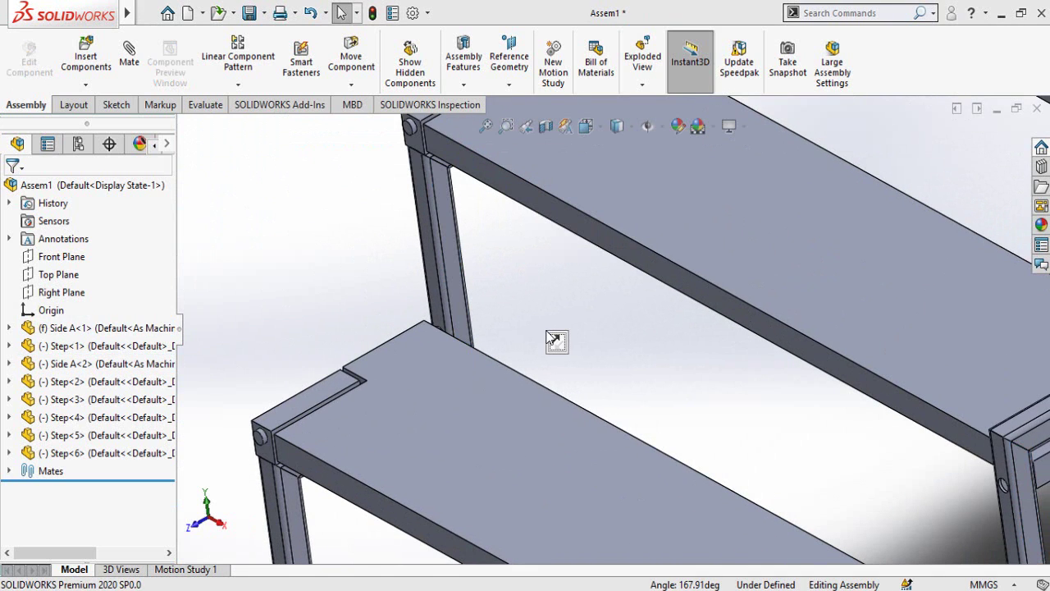
Swing the second side frame up and back down to check how the linked boards fold and unfold
{"action": "scroll", "coordinate": [666, 377], "scroll_direction": "up", "scroll_amount": 8}
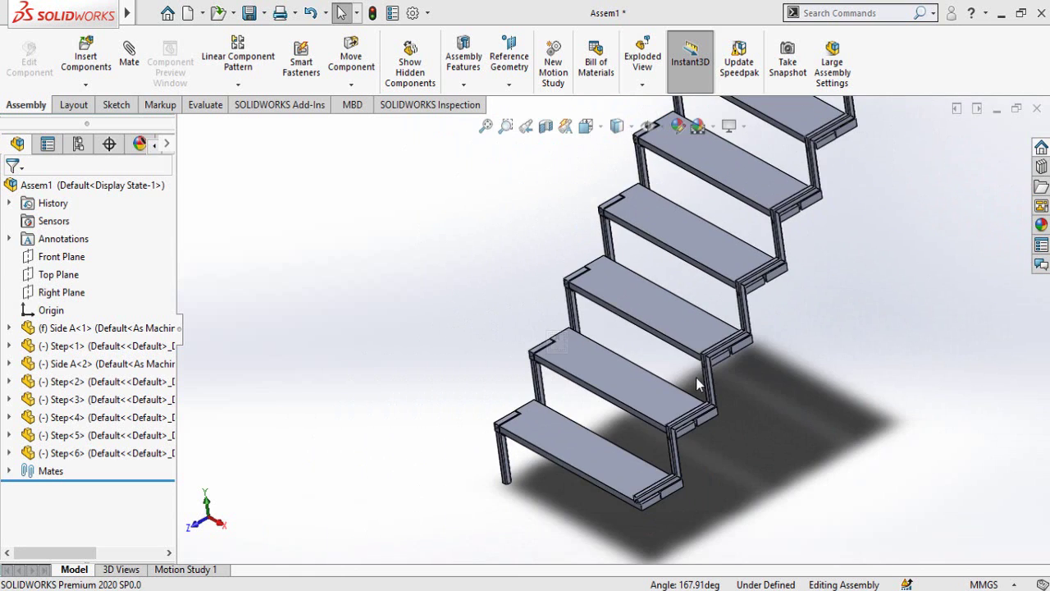
{"action": "mouse_move", "coordinate": [710, 330]}
{"action": "middle_mouse_down"}
{"action": "mouse_move", "coordinate": [704, 305]}
{"action": "mouse_move", "coordinate": [713, 329]}
{"action": "middle_mouse_up"}
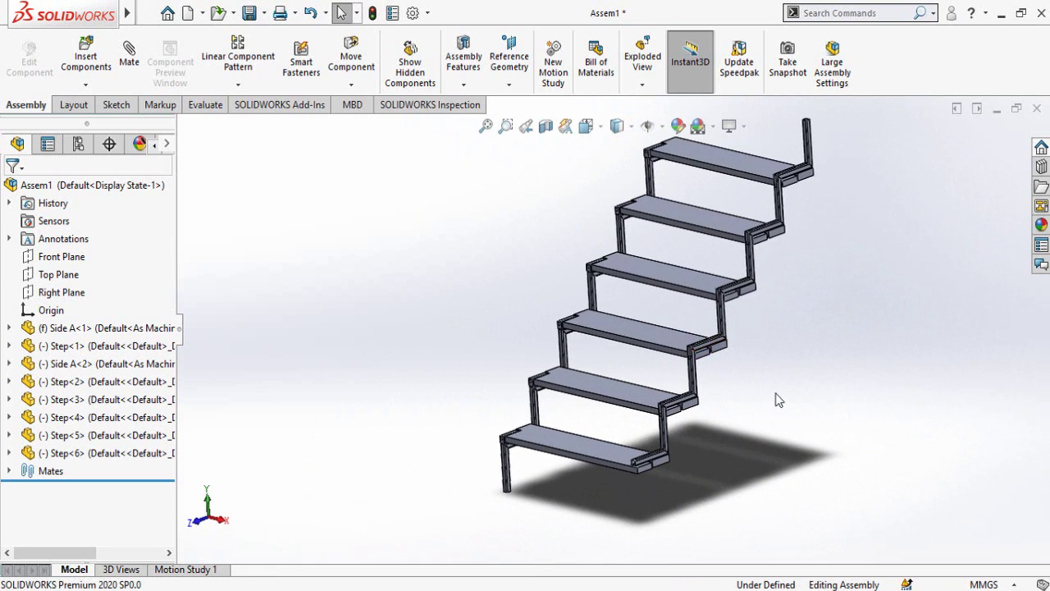
{"action": "middle_click_drag", "start_coordinate": [755, 285], "coordinate": [712, 369]}
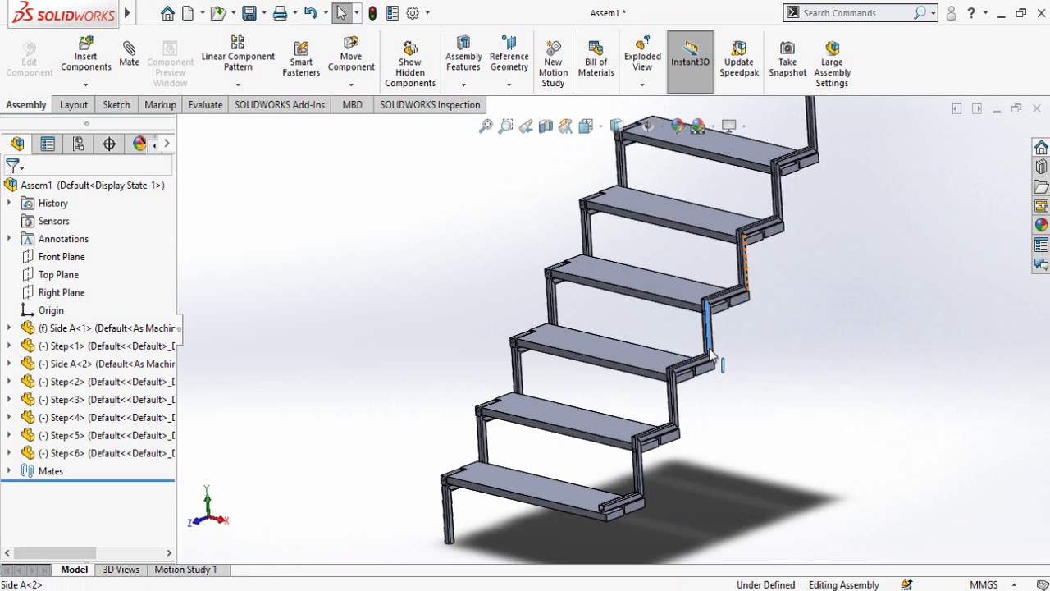
{"action": "left_click", "coordinate": [525, 125]}
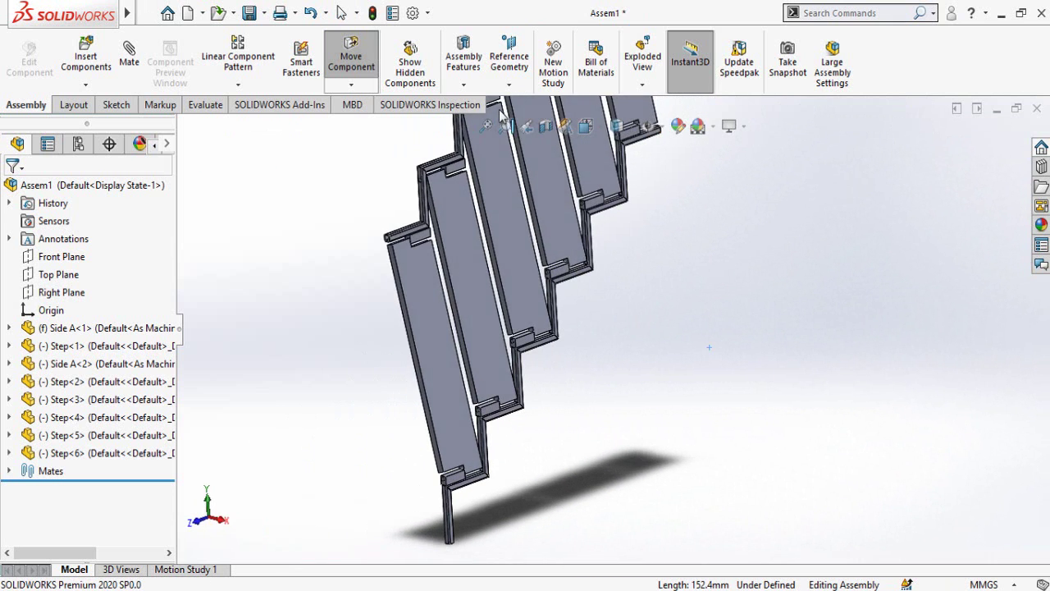
{"action": "left_click", "coordinate": [525, 126]}
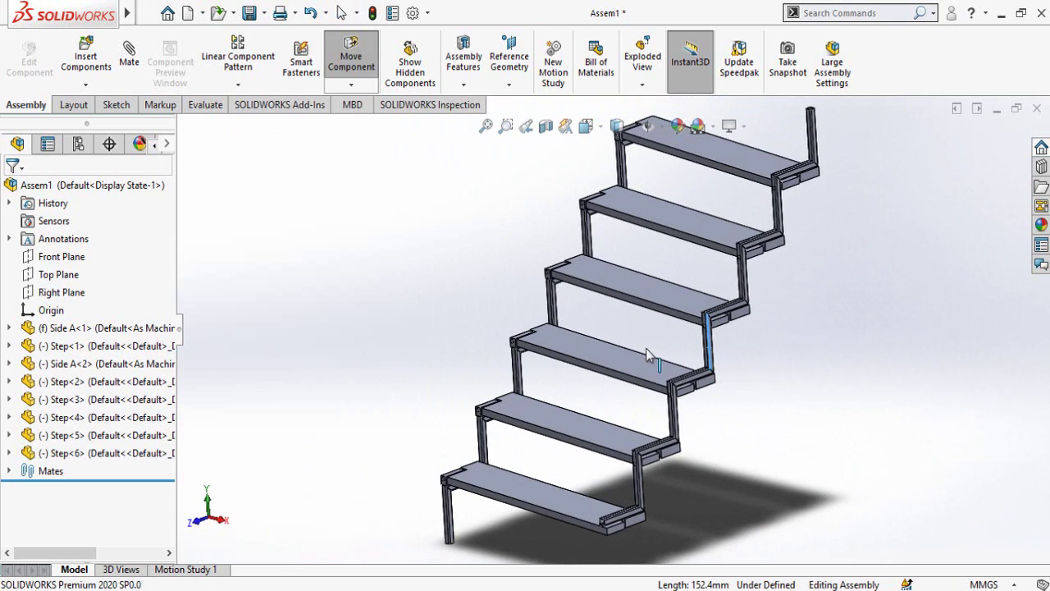
{"action": "left_click_drag", "start_coordinate": [645, 340], "coordinate": [645, 356]}
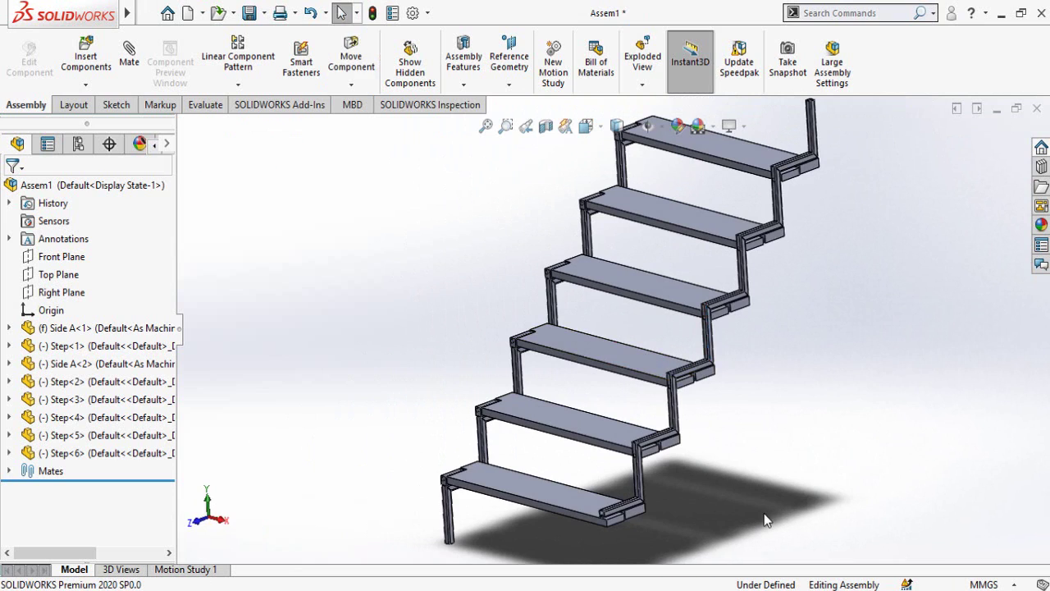
{"action": "scroll", "coordinate": [739, 476], "scroll_direction": "up", "scroll_amount": 1}
{"action": "middle_click_drag", "start_coordinate": [738, 484], "coordinate": [659, 387]}
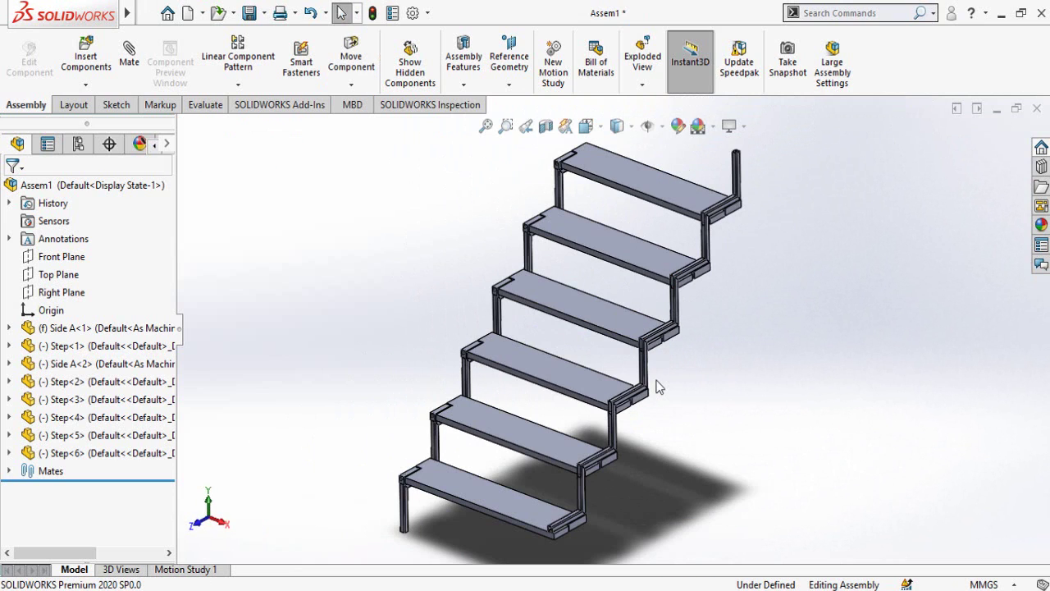